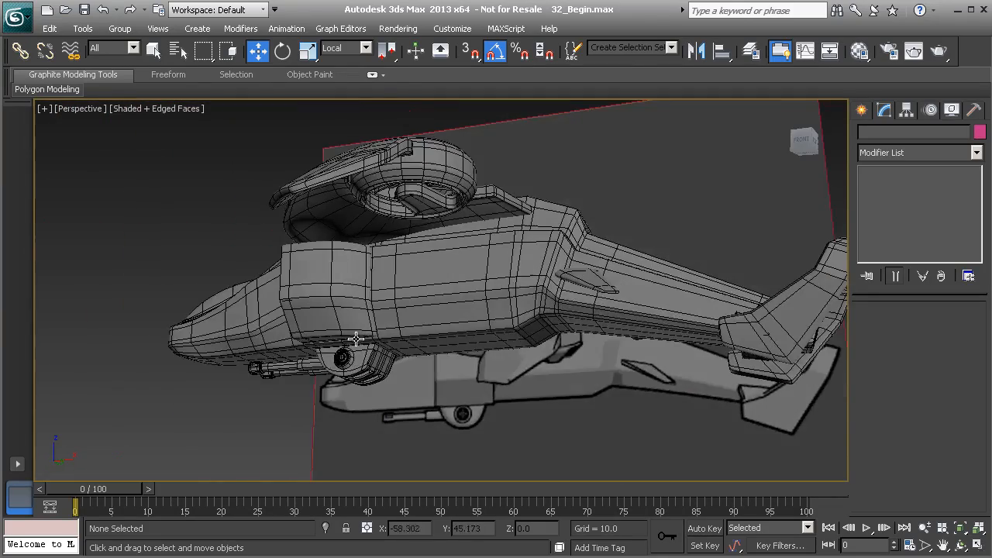
# Step: Select the ship body and enter polygon editing on its Editable Poly level
pyautogui.scroll(5, 455, 357)
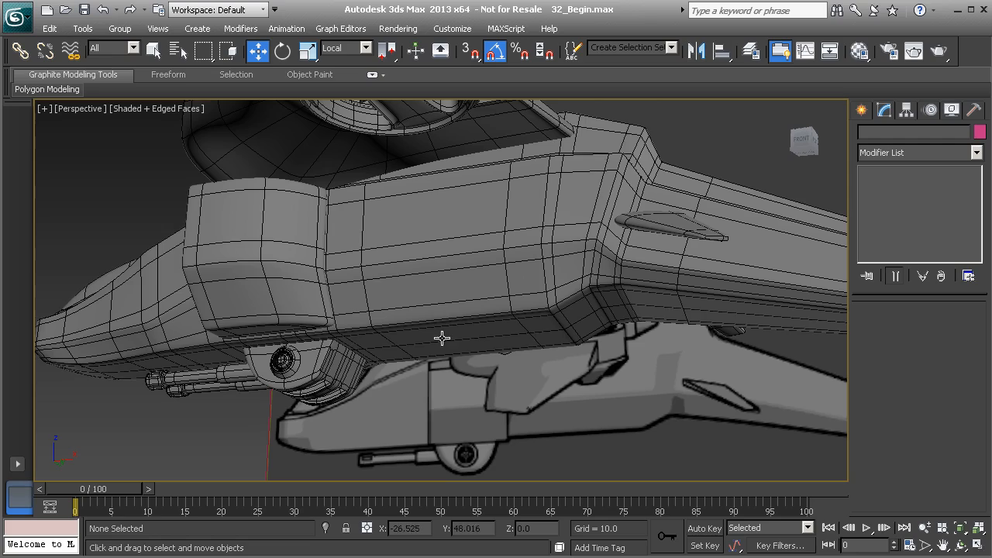
pyautogui.moveTo(411, 323)
pyautogui.keyDown('alt'); pyautogui.mouseDown(button='middle')
pyautogui.moveTo(372, 377)
pyautogui.moveTo(457, 374)
pyautogui.moveTo(466, 387)
pyautogui.moveTo(514, 365)
pyautogui.moveTo(381, 330)
pyautogui.moveTo(374, 346)
pyautogui.moveTo(427, 330)
pyautogui.mouseUp(button='middle'); pyautogui.keyUp('alt')
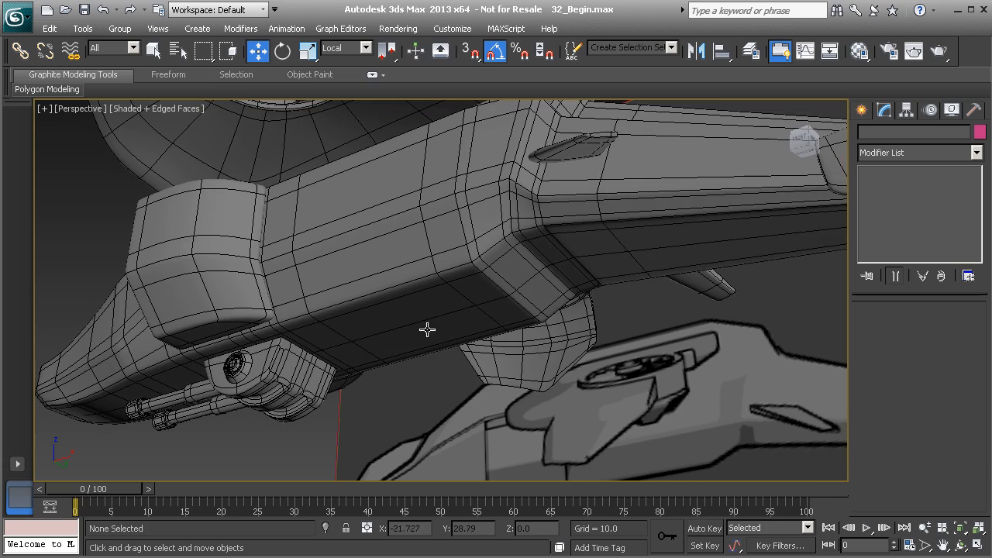
pyautogui.click(465, 290)
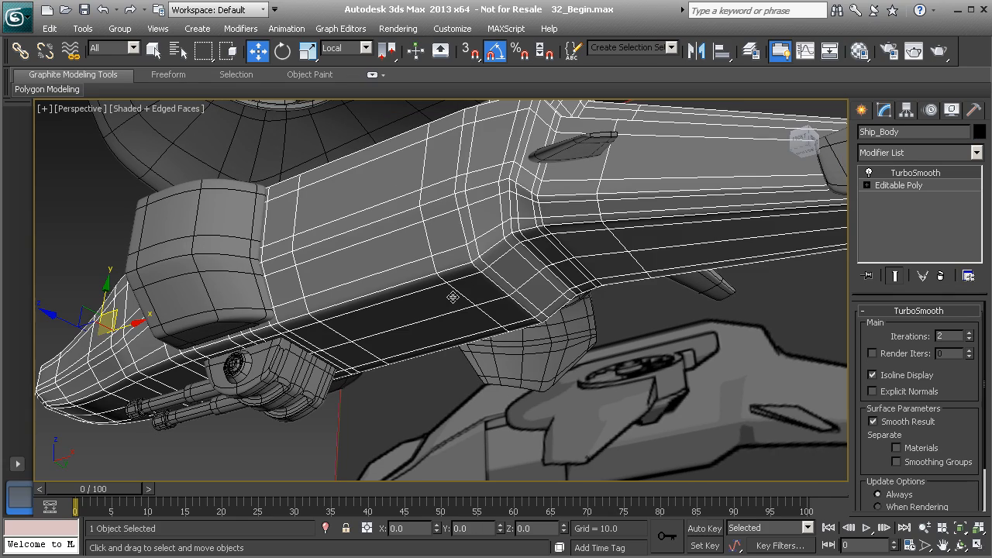
pyautogui.keyDown('alt'); pyautogui.moveTo(412, 334); pyautogui.dragTo(766, 216, button='middle'); pyautogui.keyUp('alt')
pyautogui.click(899, 186)
pyautogui.keyDown('alt'); pyautogui.moveTo(668, 331); pyautogui.dragTo(635, 349, button='middle'); pyautogui.keyUp('alt')
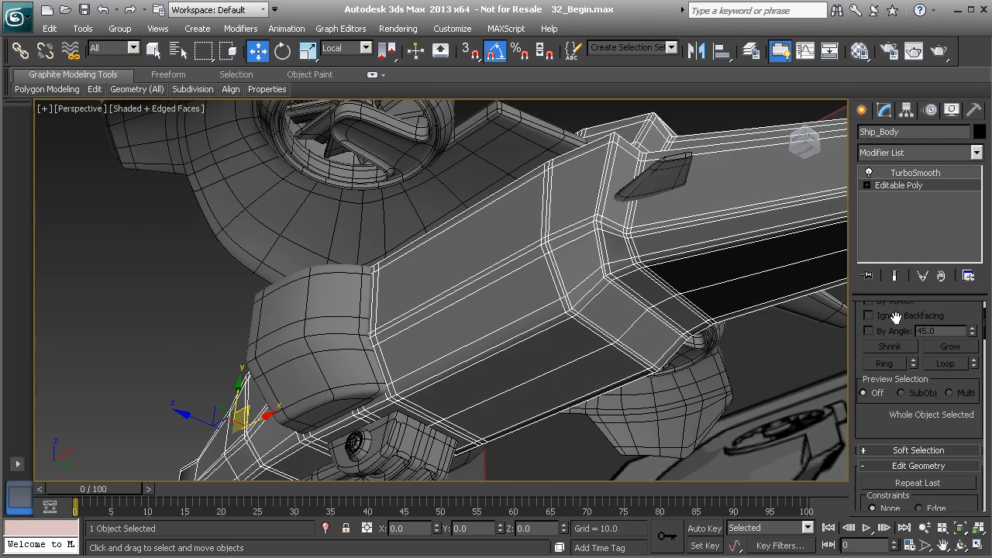
pyautogui.scroll(2, 934, 310)
pyautogui.click(936, 328)
# Step: Select the belly polygons behind the gun turret, including the thin edge faces and the angled section toward the tail
pyautogui.click(554, 359)
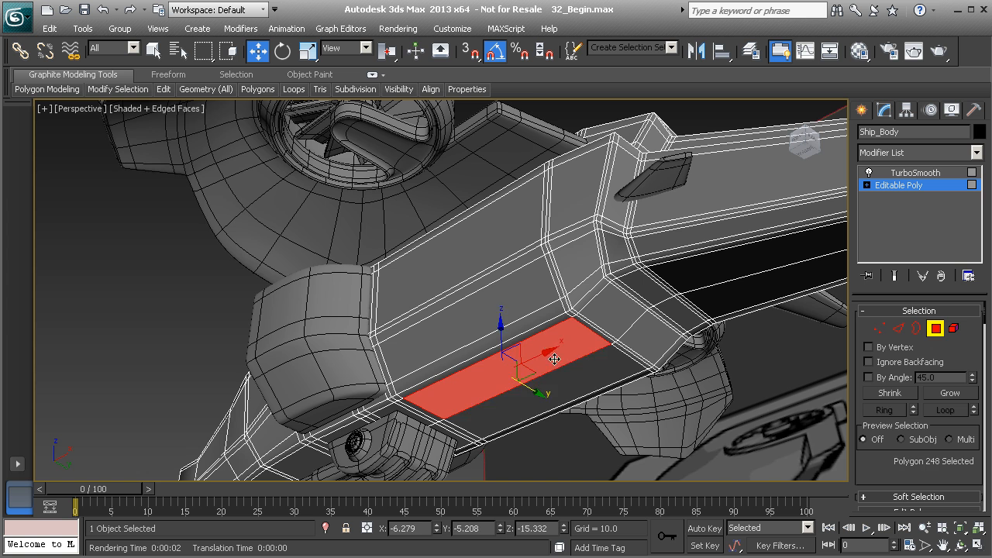
pyautogui.keyDown('ctrl'); pyautogui.click(602, 355); pyautogui.keyUp('ctrl')
pyautogui.keyDown('ctrl'); pyautogui.click(596, 327); pyautogui.keyUp('ctrl')
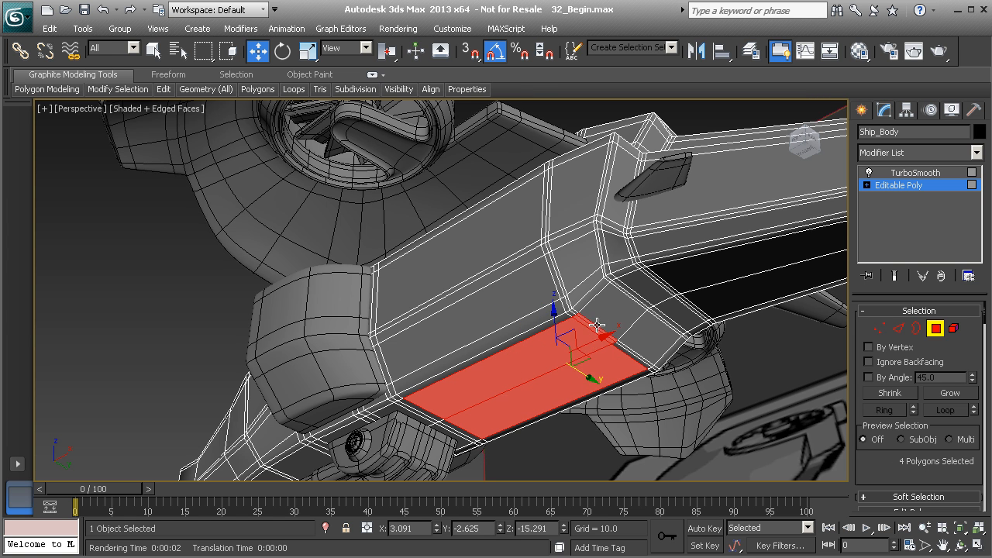
pyautogui.keyDown('ctrl'); pyautogui.click(622, 351); pyautogui.keyUp('ctrl')
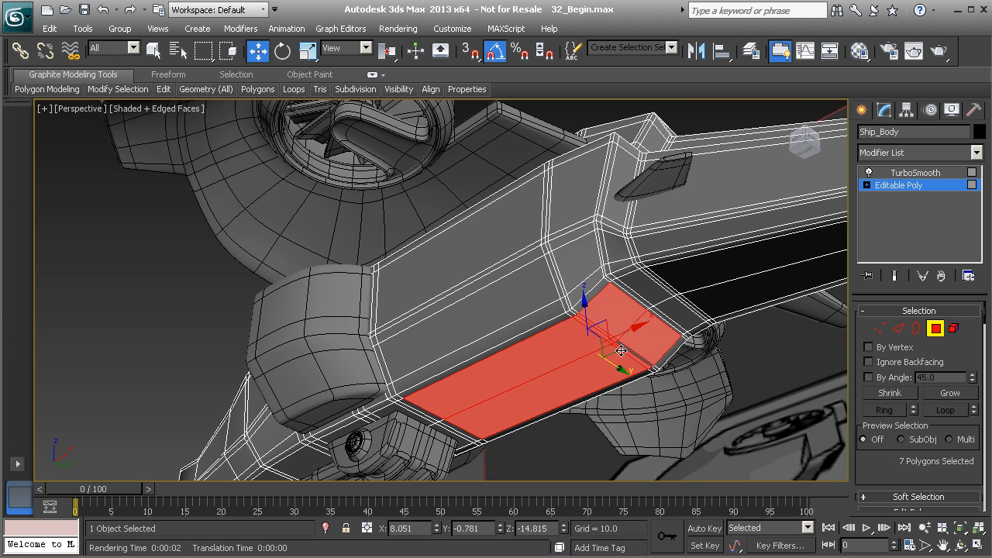
# Step: Add the underside polygons of the nose, ahead of the guns, to the belly polygon selection
pyautogui.keyDown('alt'); pyautogui.moveTo(519, 329); pyautogui.dragTo(690, 348, button='middle'); pyautogui.keyUp('alt')
pyautogui.scroll(4, 534, 345)
pyautogui.keyDown('alt'); pyautogui.moveTo(380, 329); pyautogui.dragTo(427, 329, button='middle'); pyautogui.keyUp('alt')
pyautogui.keyDown('ctrl'); pyautogui.click(402, 246); pyautogui.keyUp('ctrl')
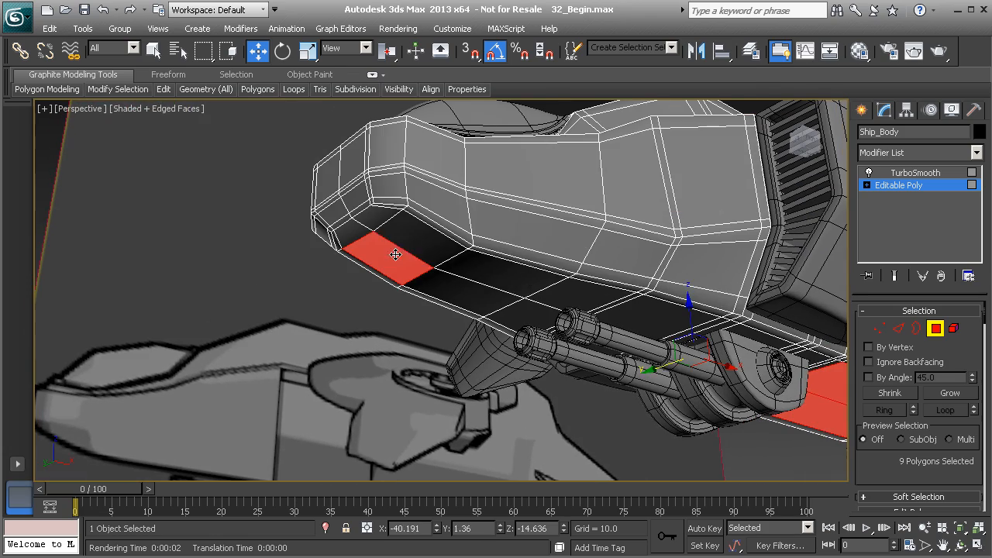
pyautogui.keyDown('ctrl'); pyautogui.click(407, 247); pyautogui.keyUp('ctrl')
pyautogui.keyDown('ctrl'); pyautogui.click(450, 267); pyautogui.keyUp('ctrl')
pyautogui.keyDown('ctrl'); pyautogui.click(443, 286); pyautogui.keyUp('ctrl')
pyautogui.keyDown('alt'); pyautogui.moveTo(440, 286); pyautogui.dragTo(482, 327, button='middle'); pyautogui.keyUp('alt')
# Step: Clone the selected polygons about 13 units straight down as a separate object named Landing_Gear
pyautogui.scroll(-5, 482, 327)
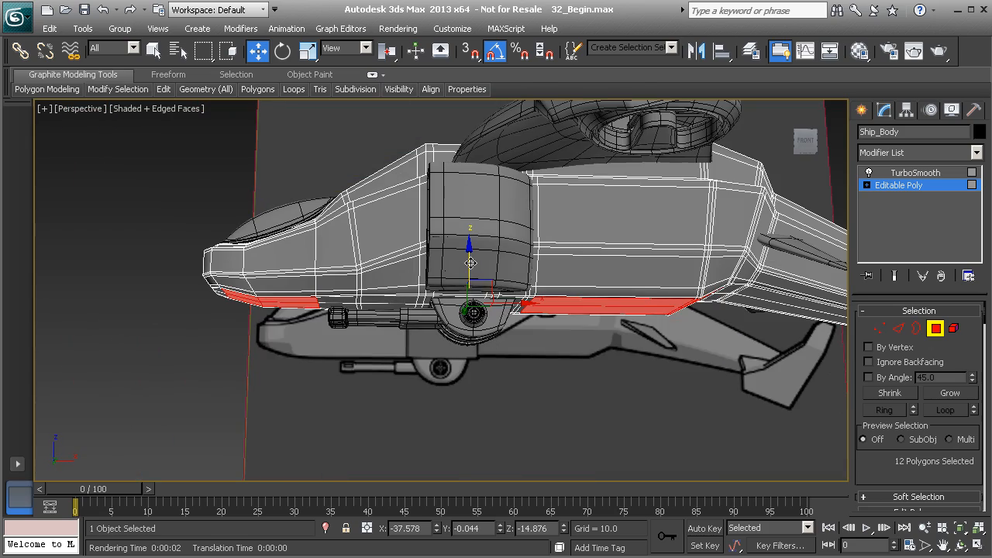
pyautogui.keyDown('shift'); pyautogui.moveTo(470, 283); pyautogui.dragTo(465, 361); pyautogui.keyUp('shift')
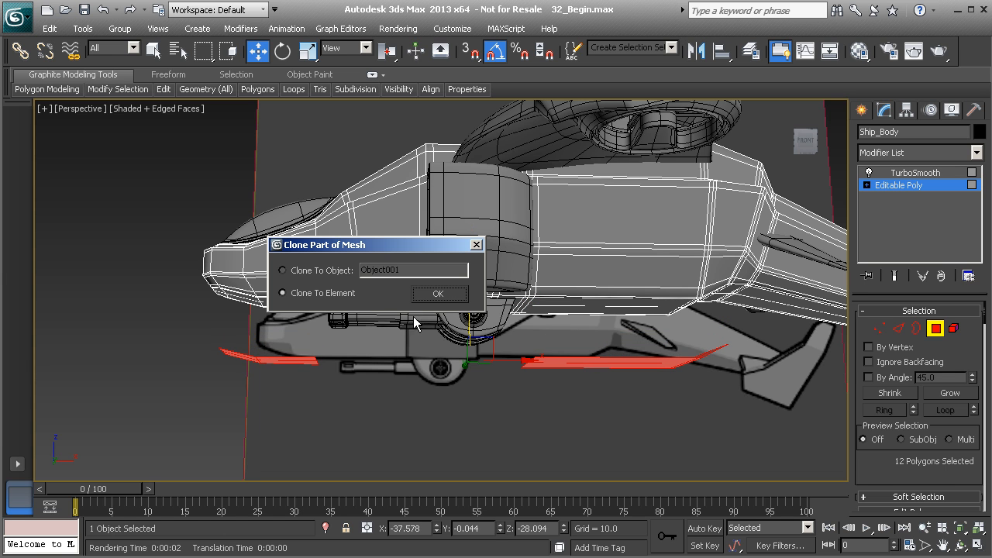
pyautogui.click(282, 271)
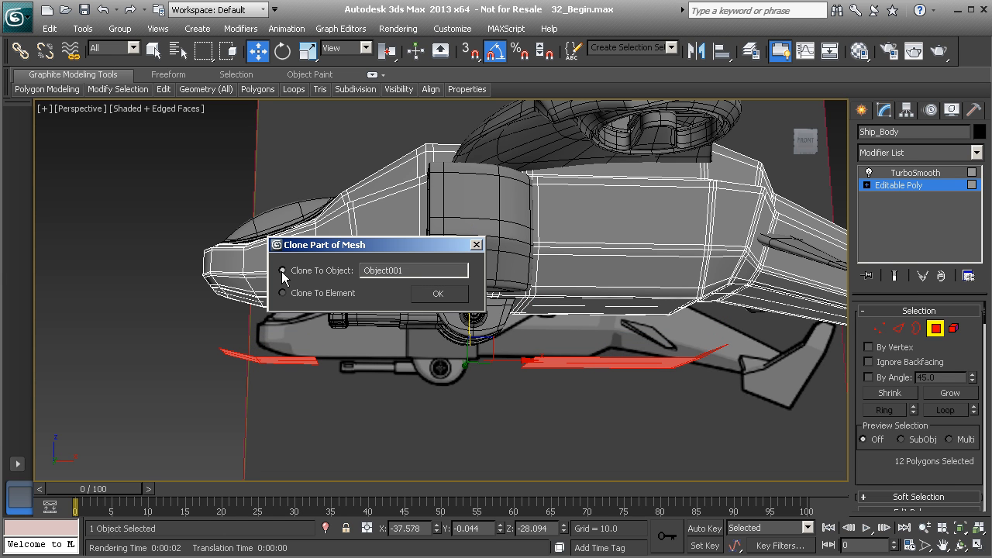
pyautogui.doubleClick(418, 270)
pyautogui.write('Landing_Gear')
pyautogui.press('Return')
# Step: Examine the ship's side profile and the cloned landing gear strips below the hull in the Front view
pyautogui.moveTo(350, 303)
pyautogui.keyDown('alt'); pyautogui.mouseDown(button='middle')
pyautogui.moveTo(398, 333)
pyautogui.moveTo(422, 325)
pyautogui.mouseUp(button='middle'); pyautogui.keyUp('alt')
pyautogui.press('f')
pyautogui.moveTo(362, 308); pyautogui.dragTo(379, 322, button='middle')
pyautogui.scroll(1, 381, 318)
pyautogui.scroll(-1, 380, 322)
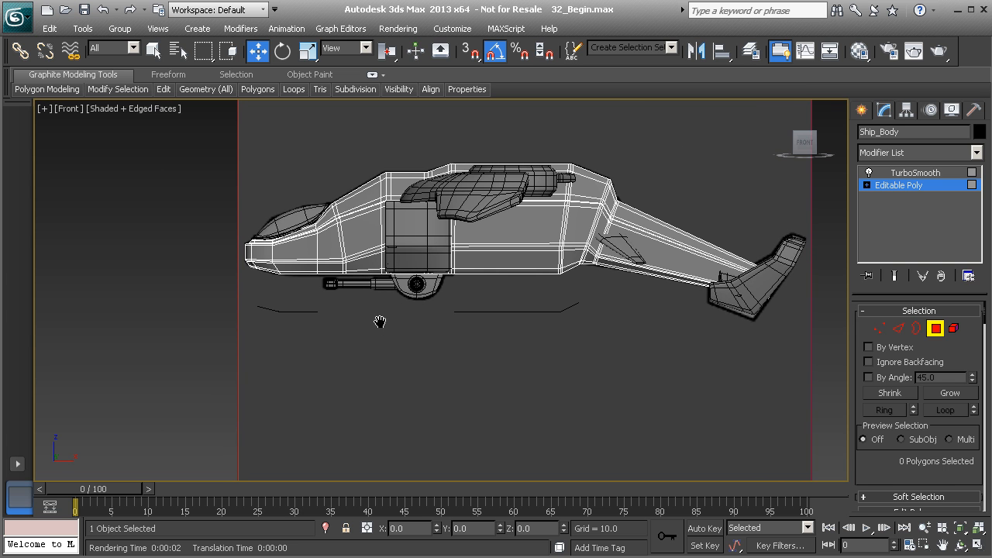
pyautogui.scroll(2, 356, 313)
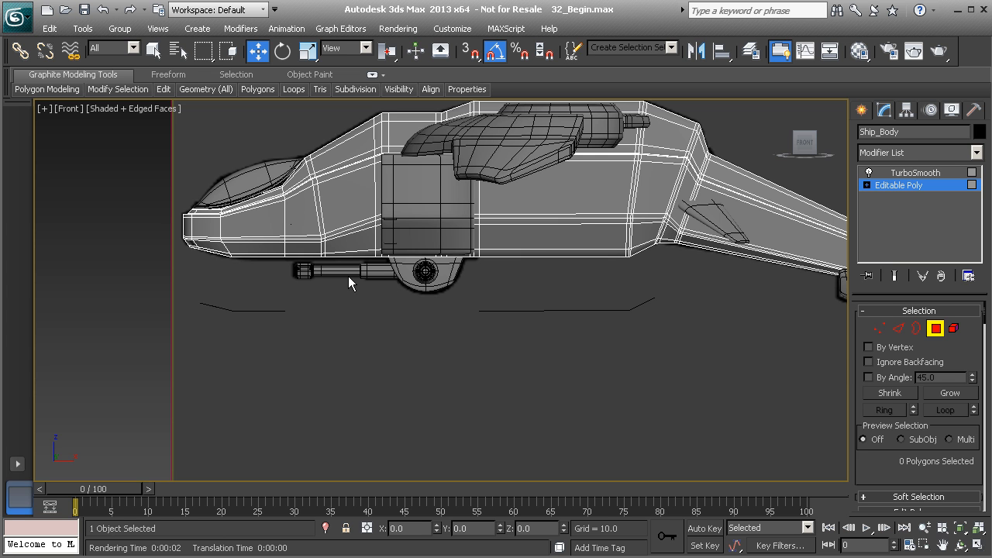
pyautogui.scroll(-2, 418, 267)
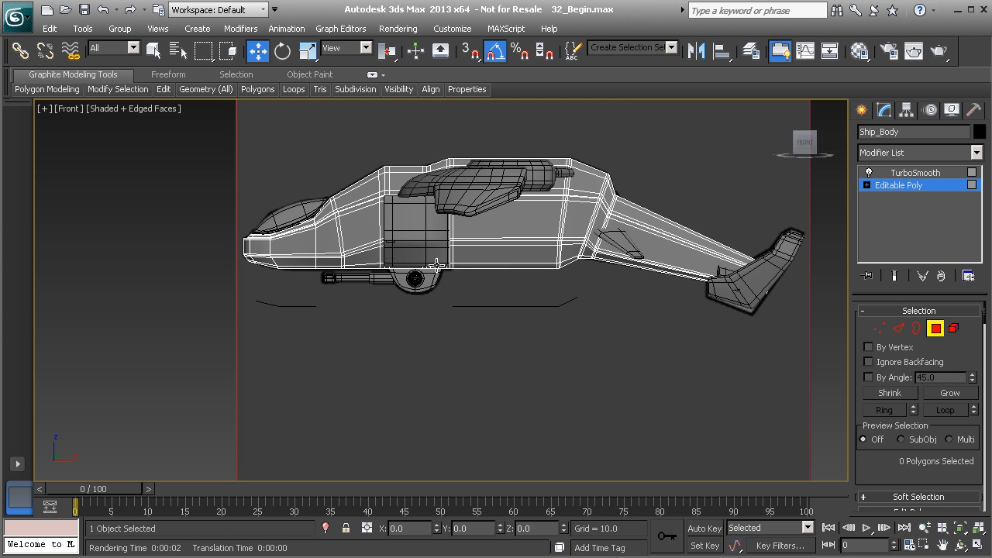
pyautogui.scroll(2, 437, 265)
pyautogui.moveTo(565, 226); pyautogui.dragTo(495, 233, button='middle')
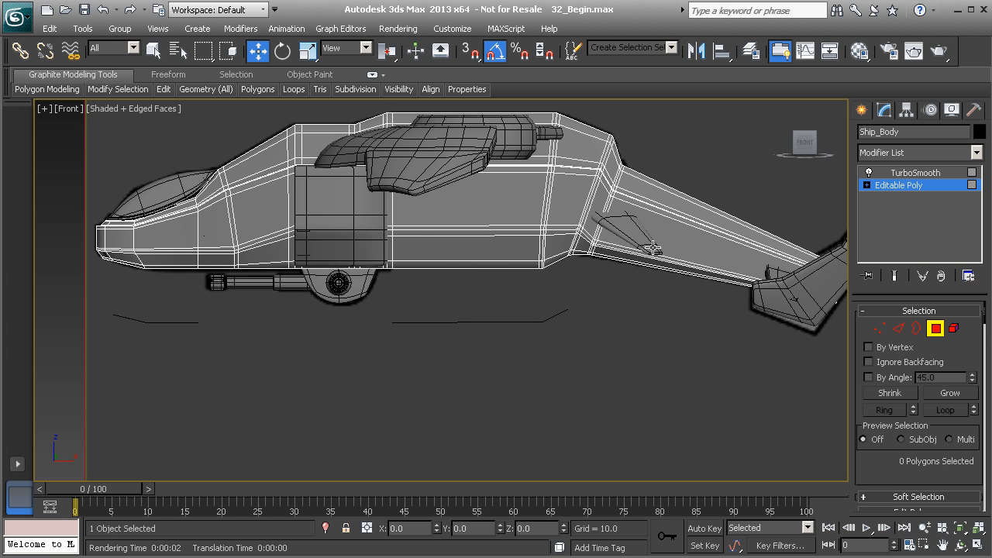
pyautogui.moveTo(578, 234); pyautogui.dragTo(491, 253, button='middle')
pyautogui.scroll(-2, 491, 253)
pyautogui.moveTo(411, 284); pyautogui.dragTo(447, 273, button='middle')
pyautogui.scroll(2, 446, 274)
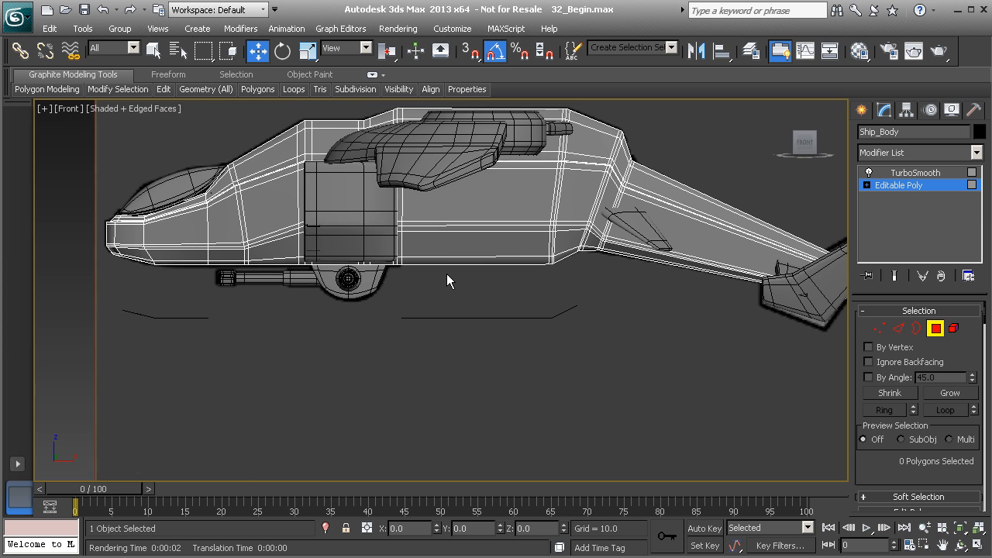
pyautogui.scroll(-3, 448, 280)
# Step: Leave polygon editing, select all the ship parts without the landing gear strips, and group them under the default name
pyautogui.moveTo(262, 169); pyautogui.dragTo(708, 308)
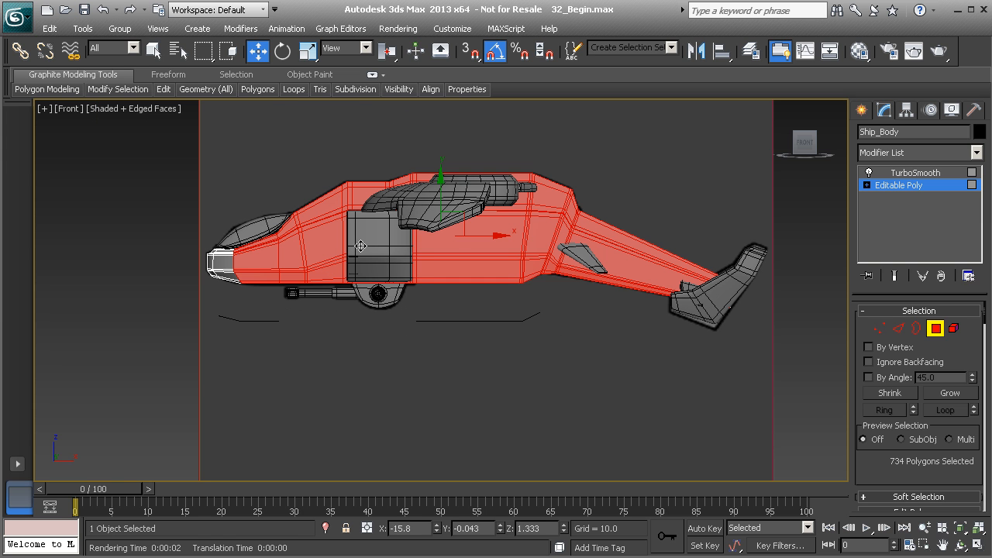
pyautogui.press('4')
pyautogui.moveTo(238, 187); pyautogui.dragTo(571, 293)
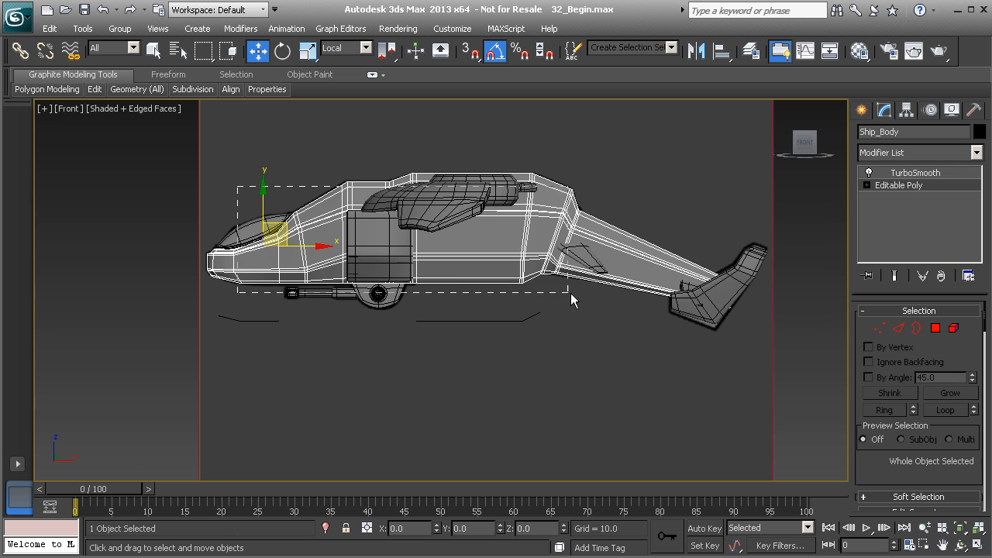
pyautogui.moveTo(677, 308); pyautogui.dragTo(696, 309)
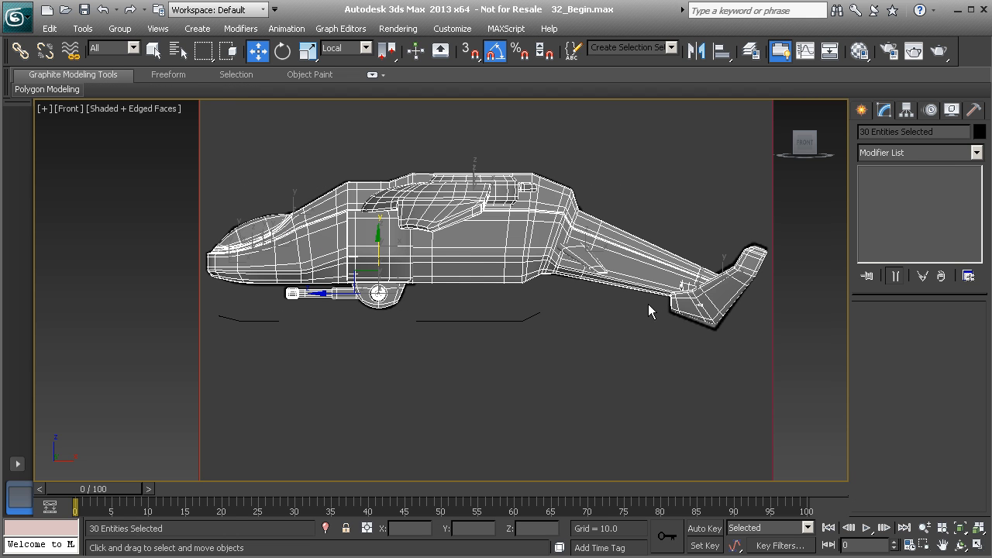
pyautogui.click(119, 31)
pyautogui.click(124, 42)
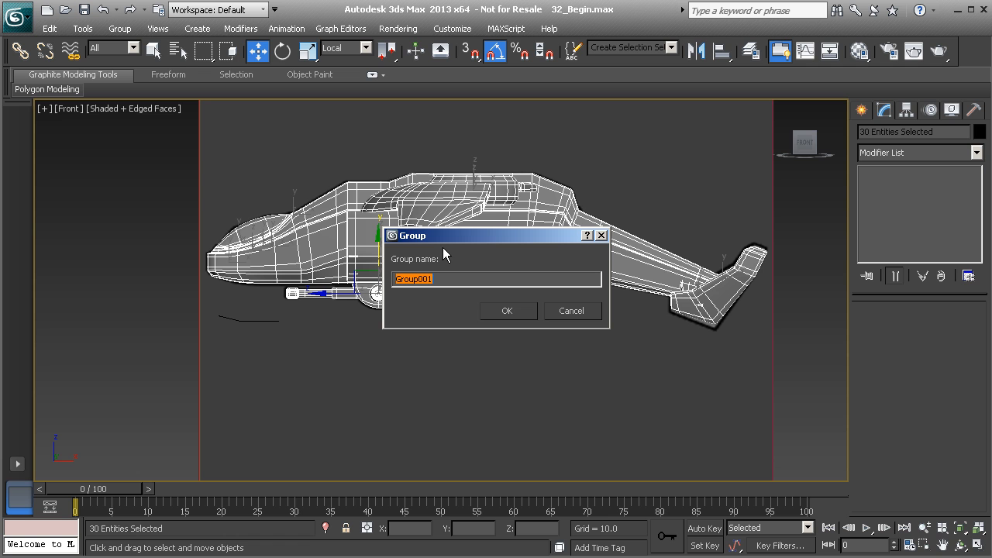
pyautogui.click(500, 311)
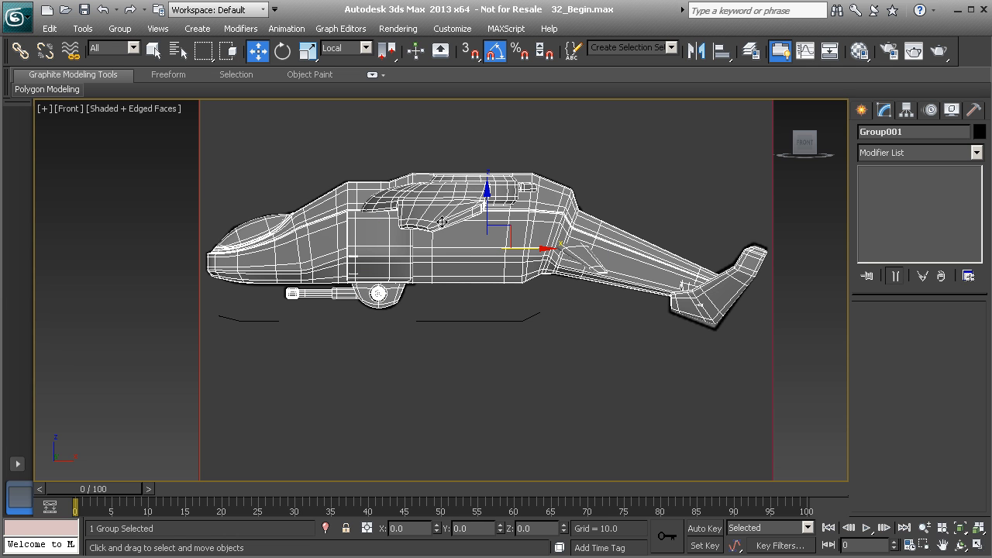
# Step: Rotate the ship group in the Front view so that its nose tilts down and its tail rises
pyautogui.click(282, 51)
pyautogui.moveTo(532, 218); pyautogui.dragTo(527, 202)
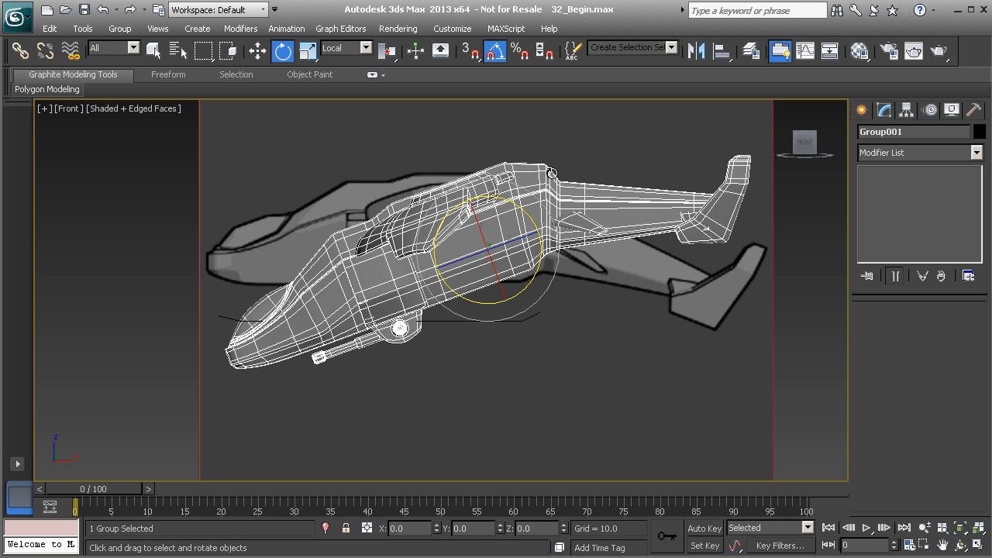
pyautogui.moveTo(370, 257); pyautogui.dragTo(385, 245, button='middle')
pyautogui.moveTo(431, 212); pyautogui.dragTo(408, 239, button='middle')
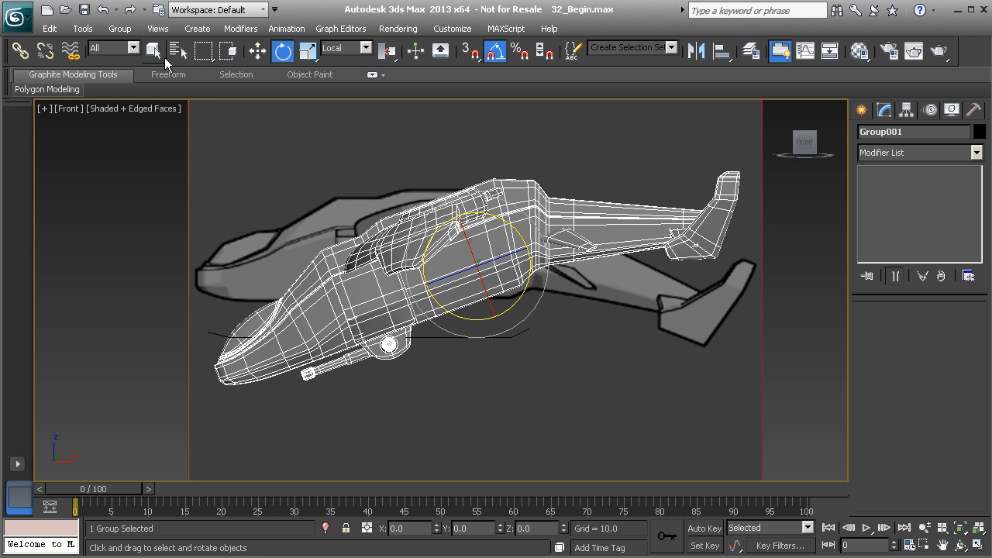
# Step: Switch the Move tool to the View coordinate system and raise the ship group to a Z position of about 19.9
pyautogui.click(256, 53)
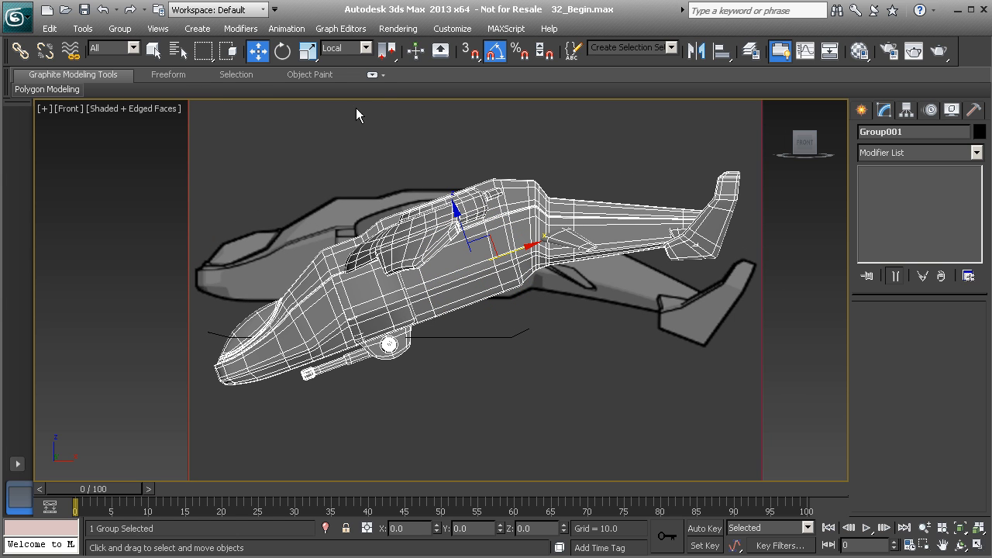
pyautogui.click(349, 54)
pyautogui.click(341, 72)
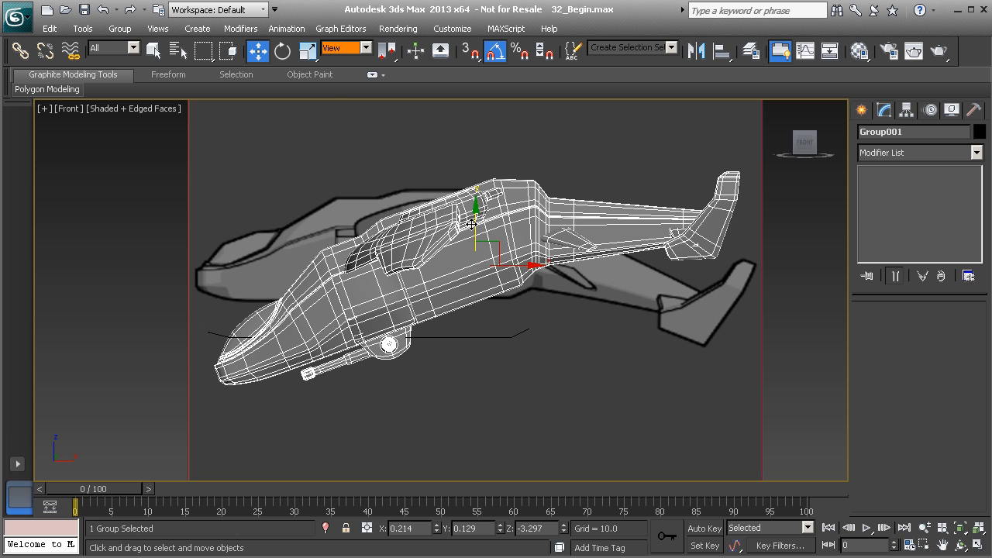
pyautogui.moveTo(476, 227); pyautogui.dragTo(472, 166)
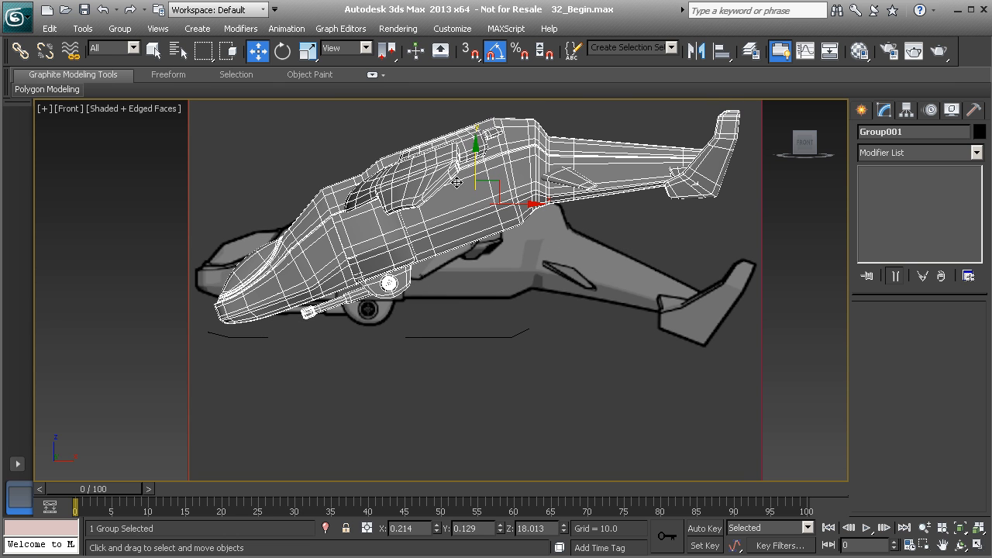
pyautogui.moveTo(319, 273); pyautogui.dragTo(331, 297, button='middle')
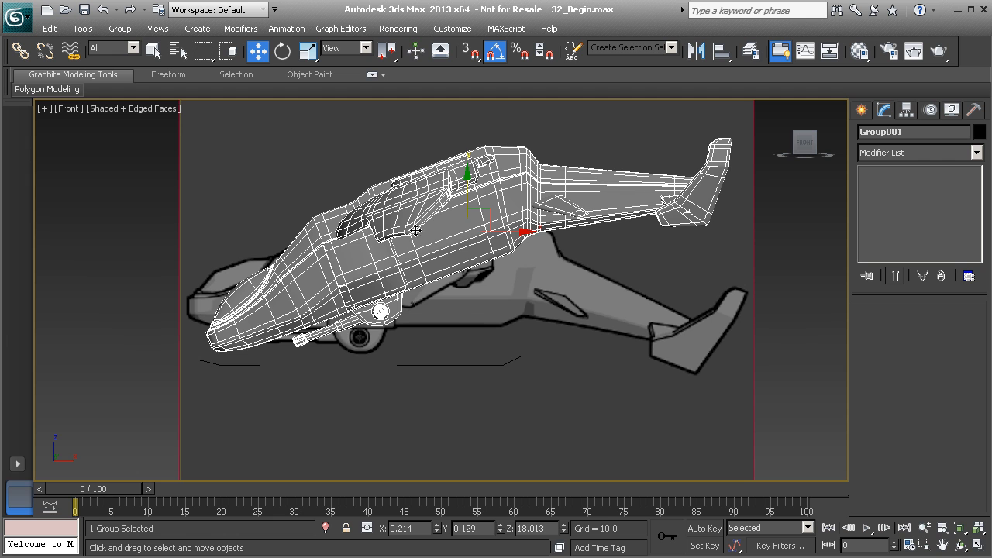
pyautogui.moveTo(470, 198); pyautogui.dragTo(470, 193)
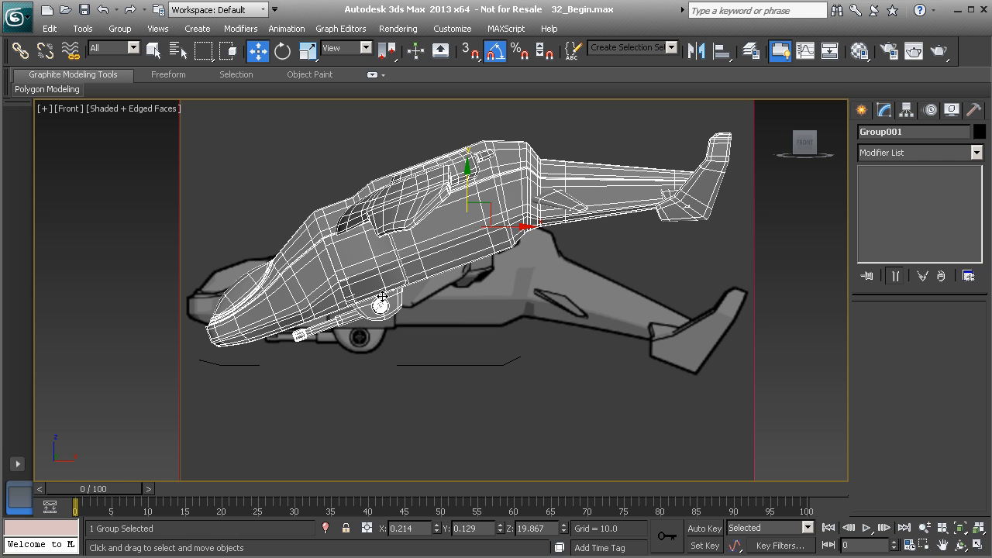
# Step: Select the landing gear strips and shift them slightly along X toward the tail, checking their placement under the ship
pyautogui.moveTo(346, 388); pyautogui.dragTo(466, 394)
pyautogui.moveTo(283, 292); pyautogui.dragTo(303, 294)
pyautogui.scroll(2, 308, 382)
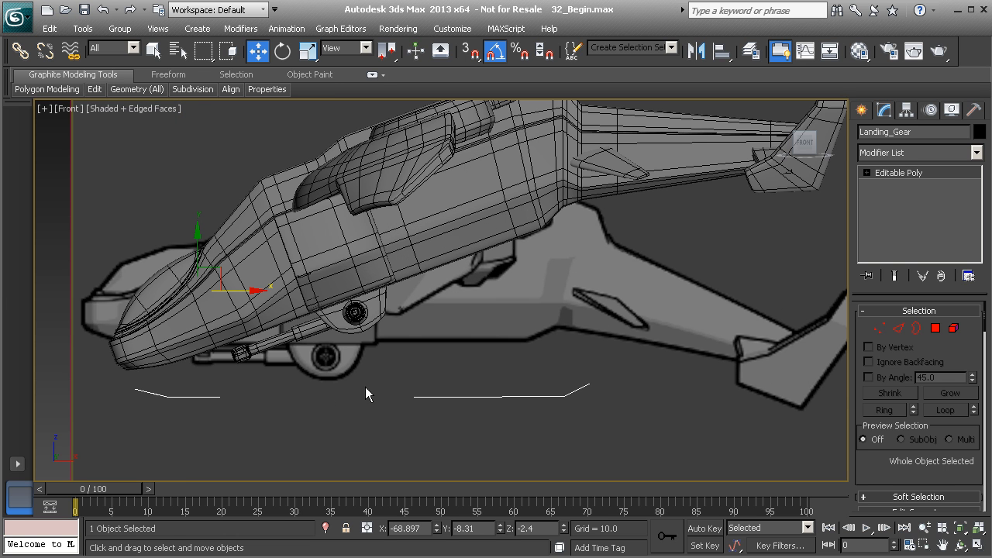
pyautogui.moveTo(323, 376); pyautogui.dragTo(360, 373, button='middle')
pyautogui.moveTo(332, 306); pyautogui.dragTo(286, 333, button='middle')
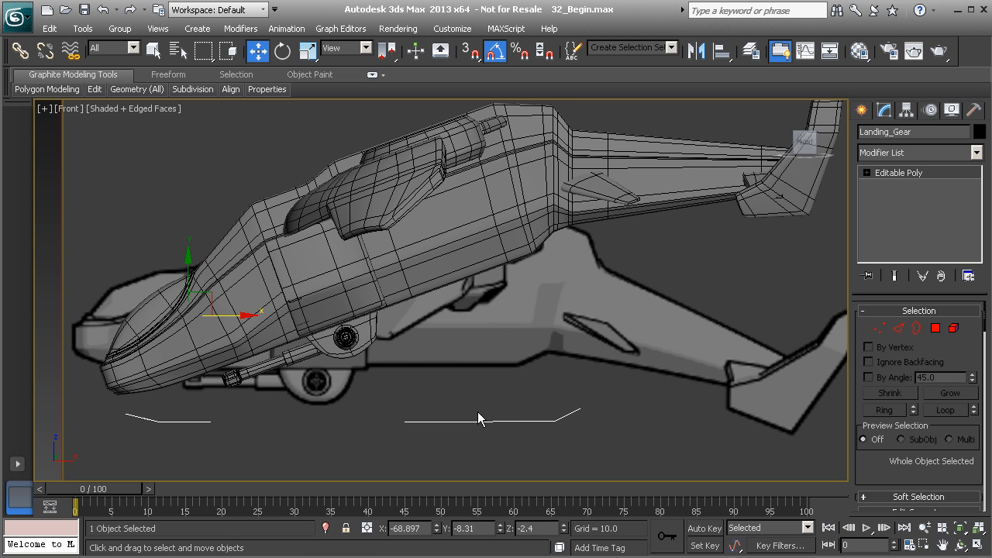
pyautogui.scroll(-3, 466, 337)
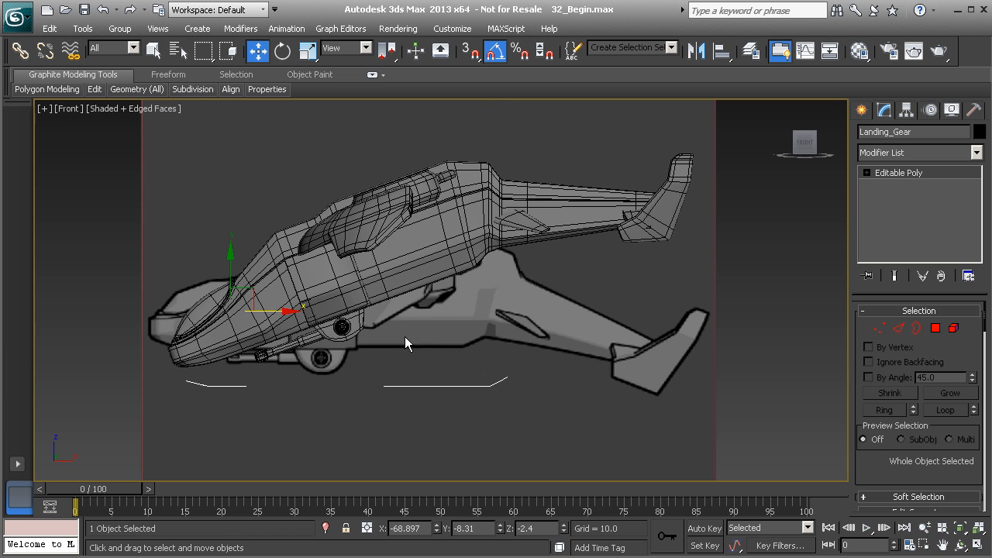
pyautogui.scroll(3, 380, 321)
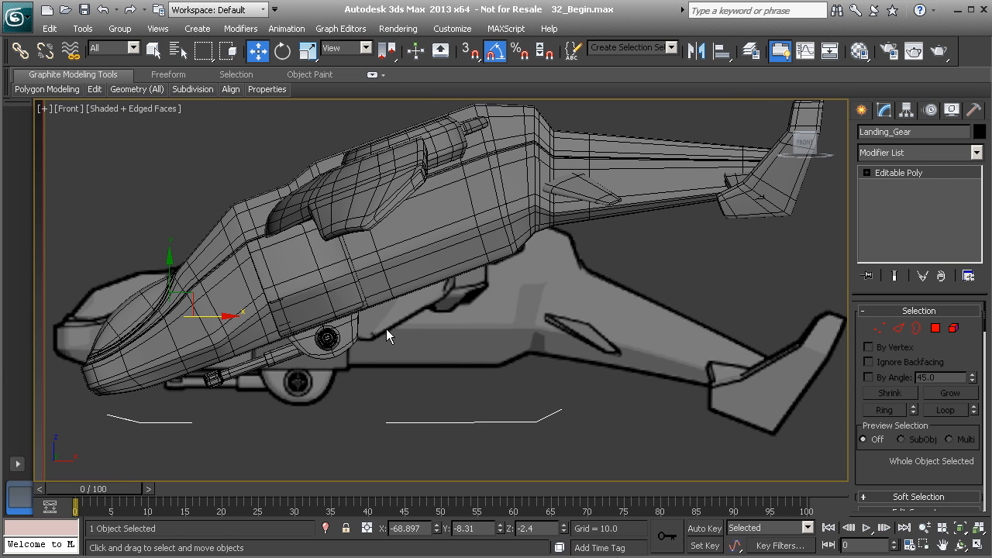
pyautogui.scroll(-3, 378, 321)
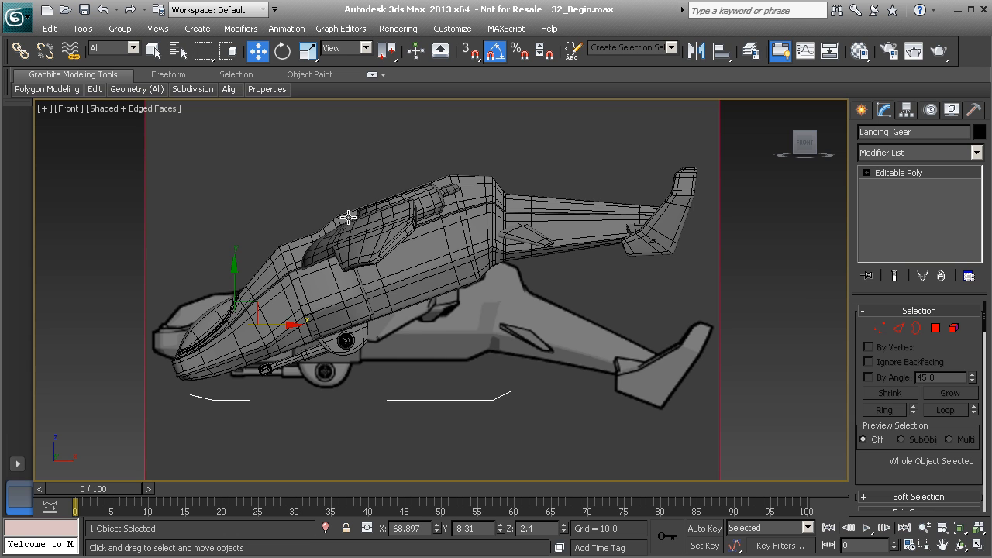
# Step: Rotate the ship group partly back toward level and lower it to a Z position of about 8.3
pyautogui.click(406, 254)
pyautogui.press('e')
pyautogui.moveTo(431, 230); pyautogui.dragTo(431, 254)
pyautogui.press('w')
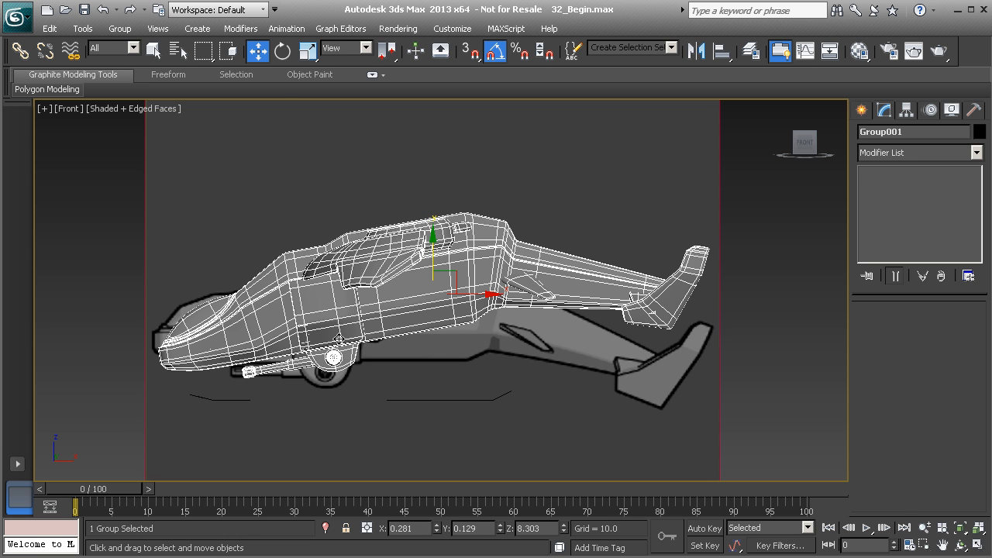
# Step: Shift both landing gear strips slightly along X toward the nose, and nudge the rear strip element slightly along X toward the tail
pyautogui.click(250, 400)
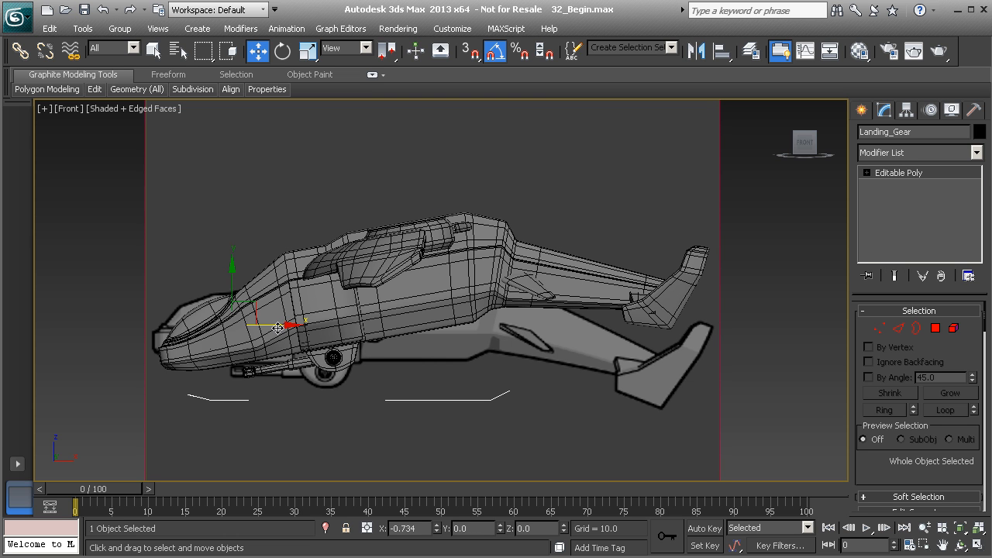
pyautogui.moveTo(275, 327); pyautogui.dragTo(270, 326)
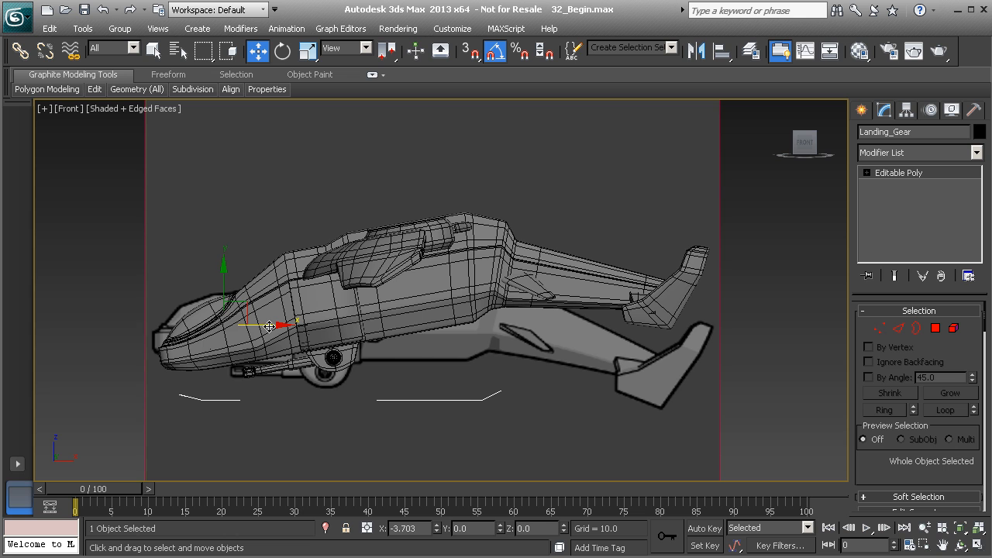
pyautogui.click(954, 328)
pyautogui.click(482, 401)
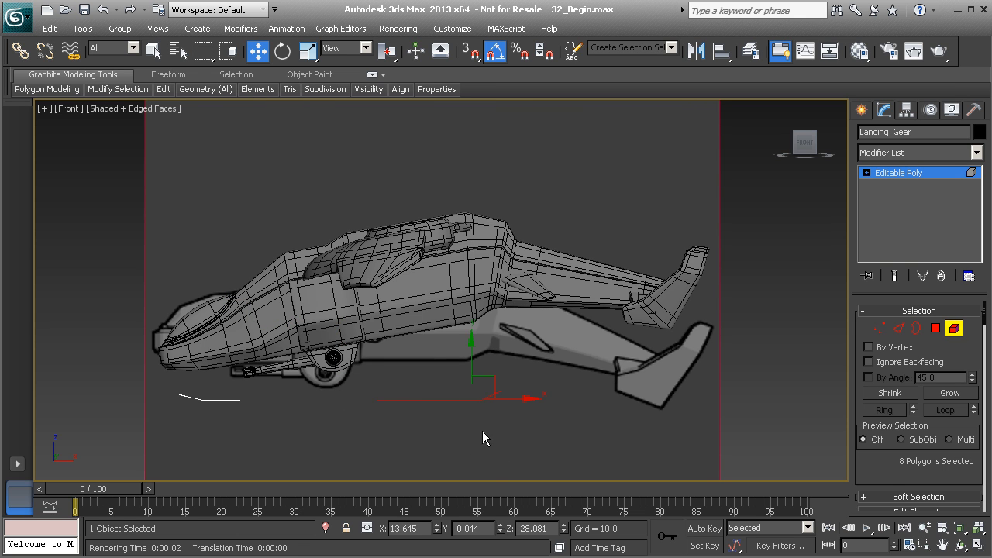
pyautogui.moveTo(514, 399)
pyautogui.mouseDown()
pyautogui.moveTo(527, 397)
pyautogui.moveTo(513, 396)
pyautogui.mouseUp()
# Step: Move the front strip element along X toward the nose, and shift the rear strip element slightly toward the nose
pyautogui.click(221, 396)
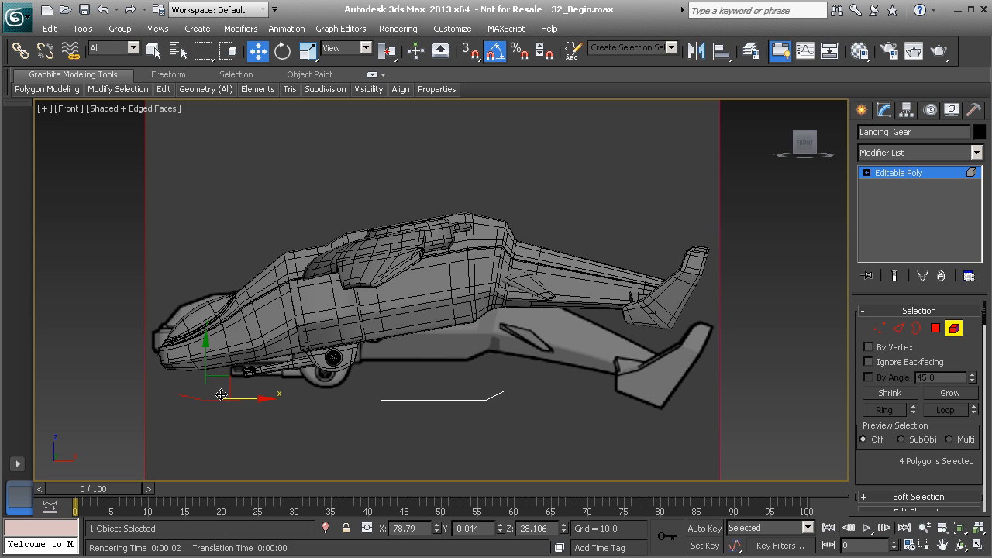
pyautogui.moveTo(245, 397); pyautogui.dragTo(234, 398)
pyautogui.moveTo(234, 399); pyautogui.dragTo(222, 399)
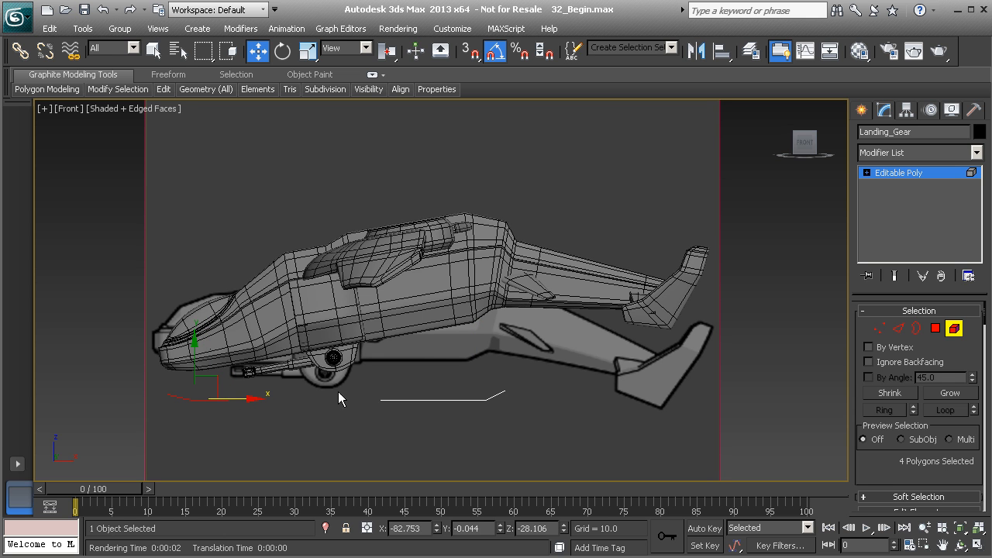
pyautogui.click(476, 402)
pyautogui.moveTo(510, 400); pyautogui.dragTo(499, 400)
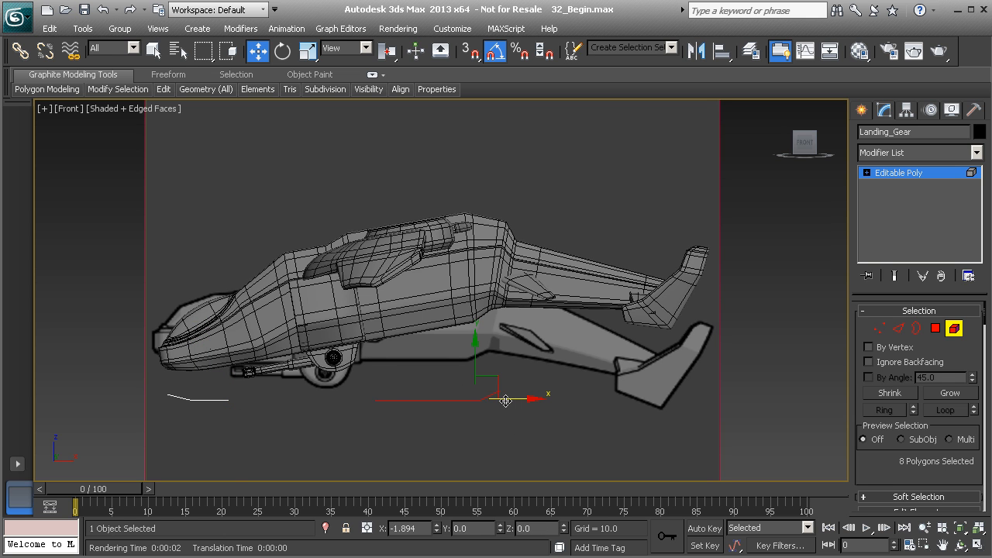
# Step: In the Perspective view, remove the extra edge loop on the flat side of the rear strip's bend
pyautogui.press('p')
pyautogui.keyDown('alt'); pyautogui.moveTo(337, 390); pyautogui.dragTo(403, 425, button='middle'); pyautogui.keyUp('alt')
pyautogui.keyDown('alt'); pyautogui.moveTo(295, 379); pyautogui.dragTo(454, 387, button='middle'); pyautogui.keyUp('alt')
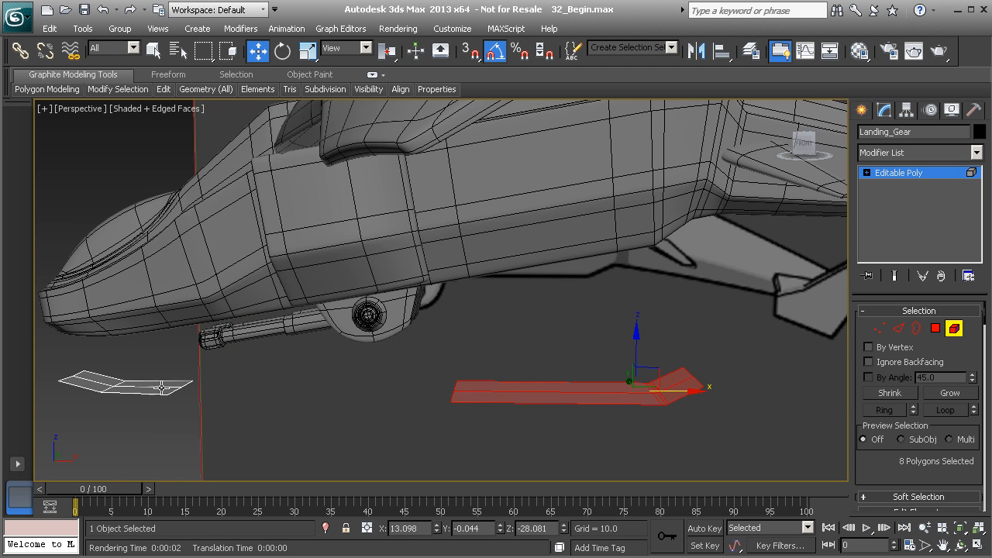
pyautogui.scroll(6, 474, 394)
pyautogui.moveTo(394, 423); pyautogui.dragTo(402, 370, button='middle')
pyautogui.click(898, 328)
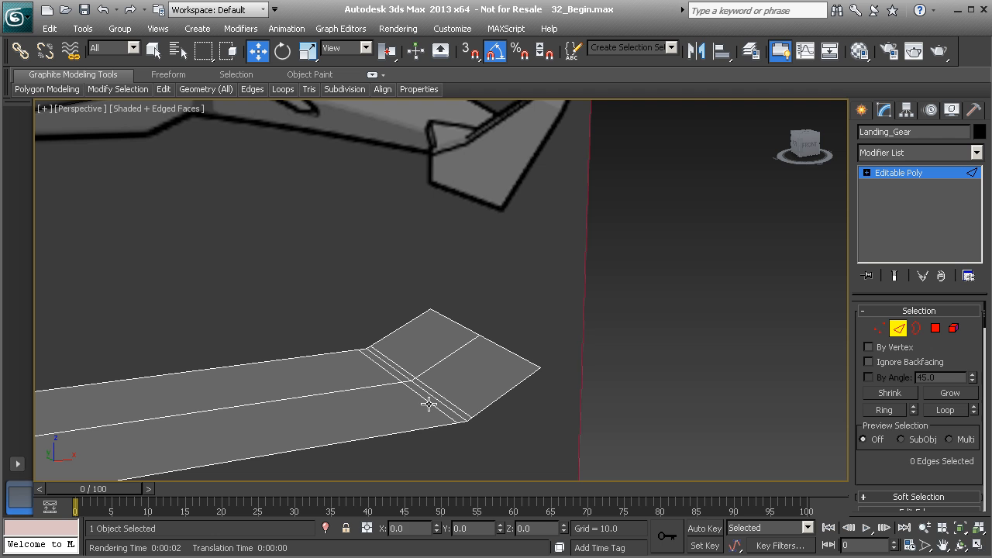
pyautogui.click(439, 397)
pyautogui.doubleClick(420, 399)
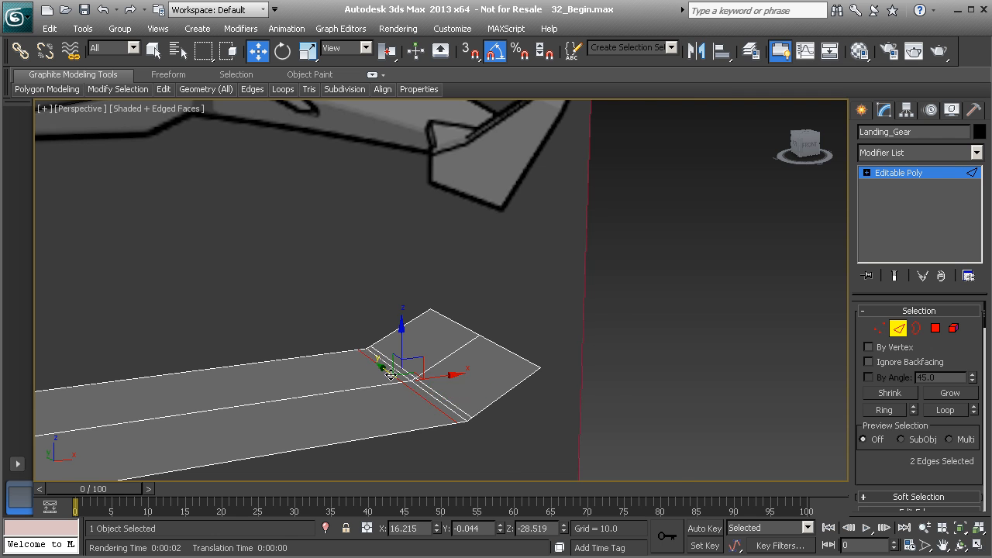
pyautogui.scroll(4, 393, 399)
pyautogui.moveTo(367, 441); pyautogui.dragTo(381, 432, button='middle')
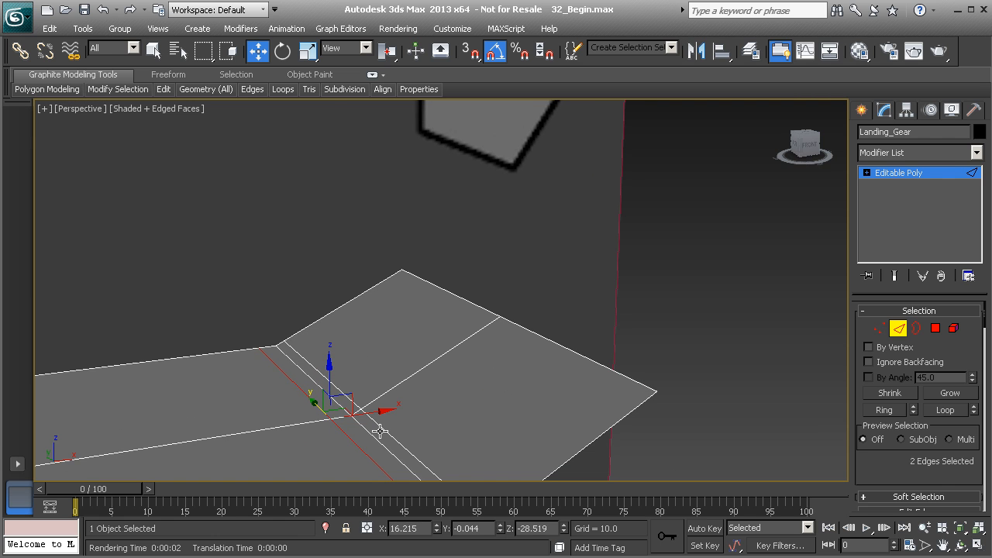
pyautogui.hotkey('ctrl', 'd')
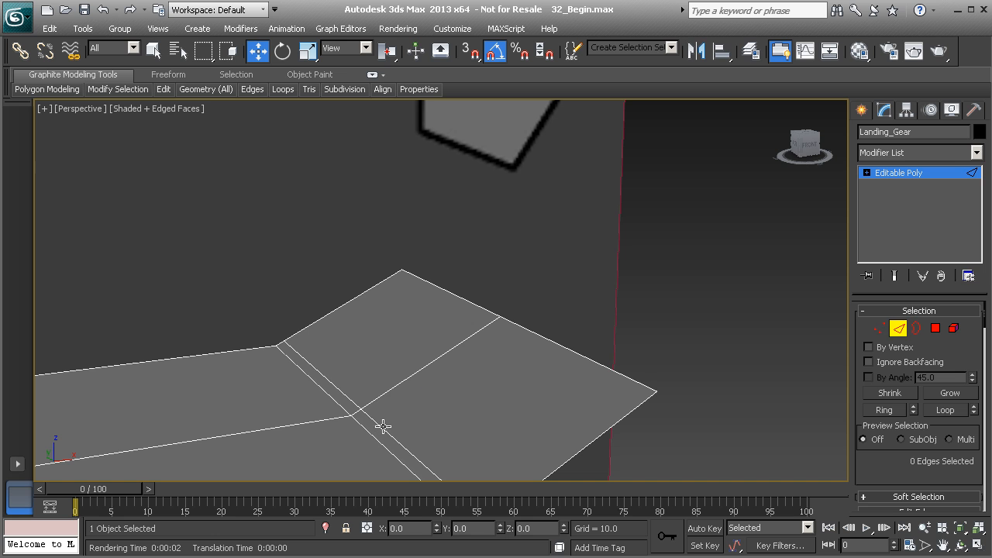
# Step: Remove the extra edge loop on the upturned side of the rear strip's bend and leave edge editing
pyautogui.doubleClick(382, 426)
pyautogui.hotkey('ctrl', 'd')
pyautogui.scroll(-6, 362, 408)
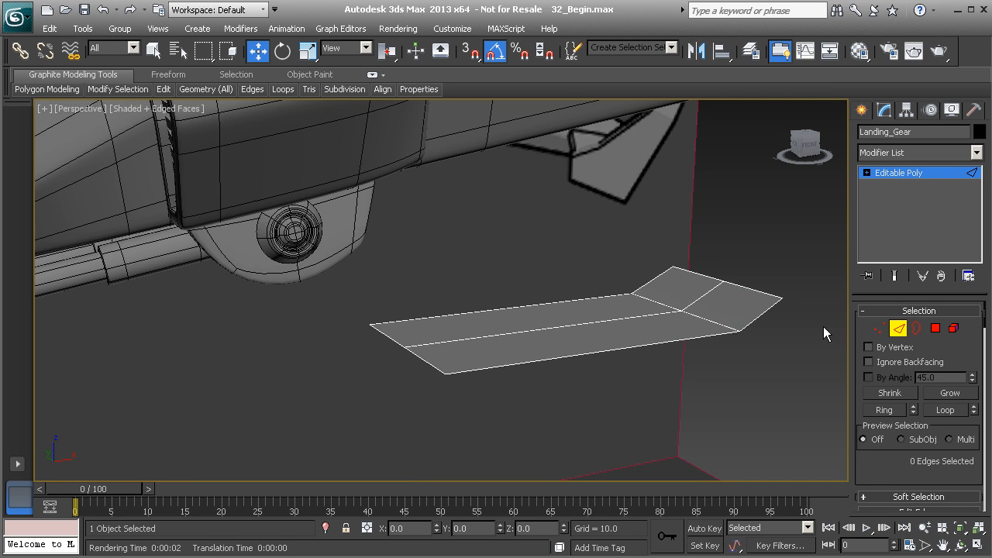
pyautogui.click(898, 328)
# Step: Detach the rear strip element as a separate object named Rear_LandingGear
pyautogui.moveTo(806, 335); pyautogui.dragTo(712, 321, button='middle')
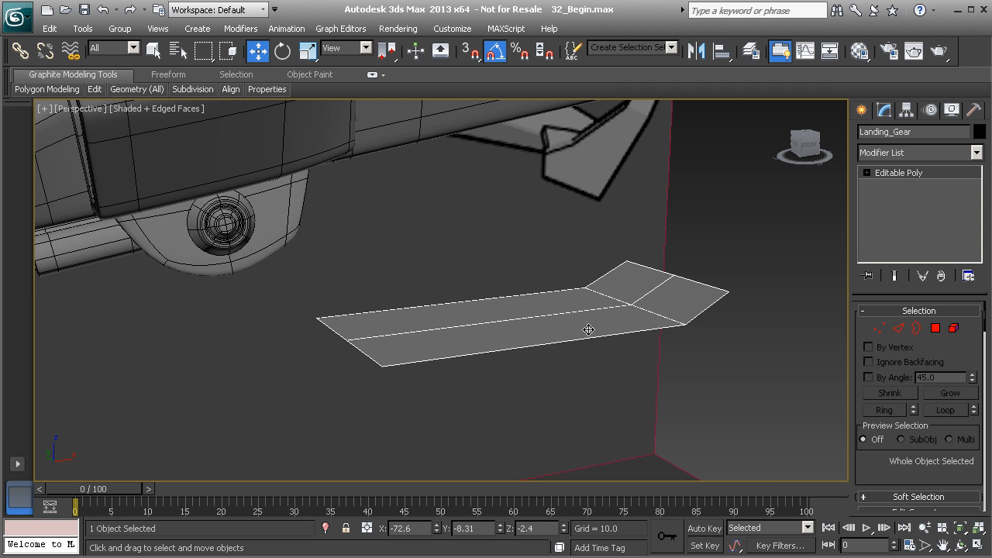
pyautogui.scroll(-5, 667, 335)
pyautogui.scroll(3, 542, 337)
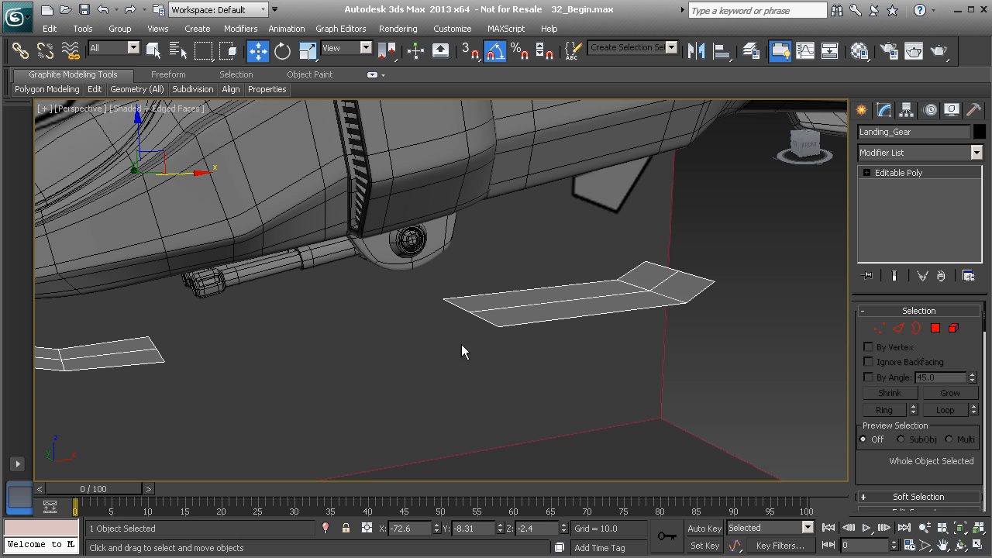
pyautogui.moveTo(583, 316); pyautogui.dragTo(496, 336, button='middle')
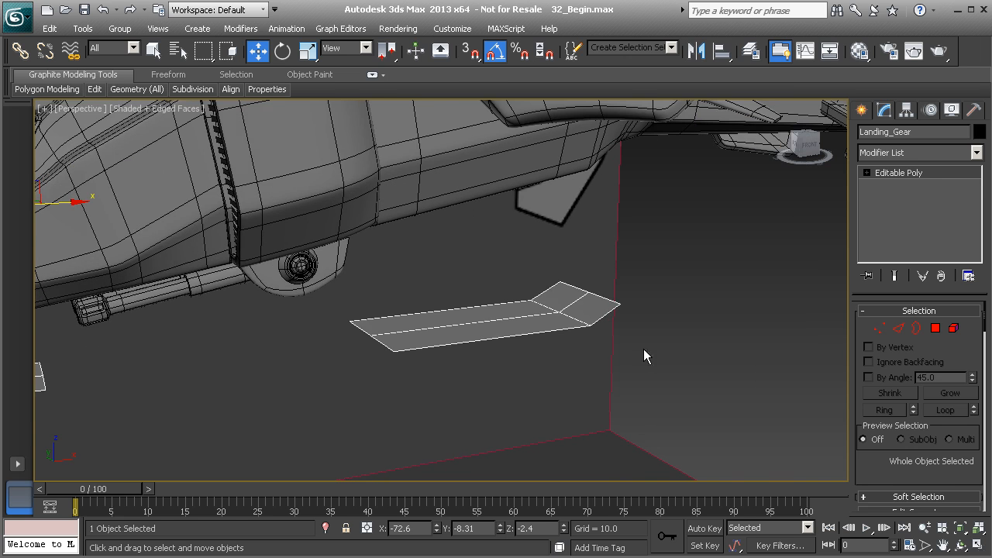
pyautogui.moveTo(415, 356); pyautogui.dragTo(493, 341, button='middle')
pyautogui.click(953, 328)
pyautogui.click(603, 305)
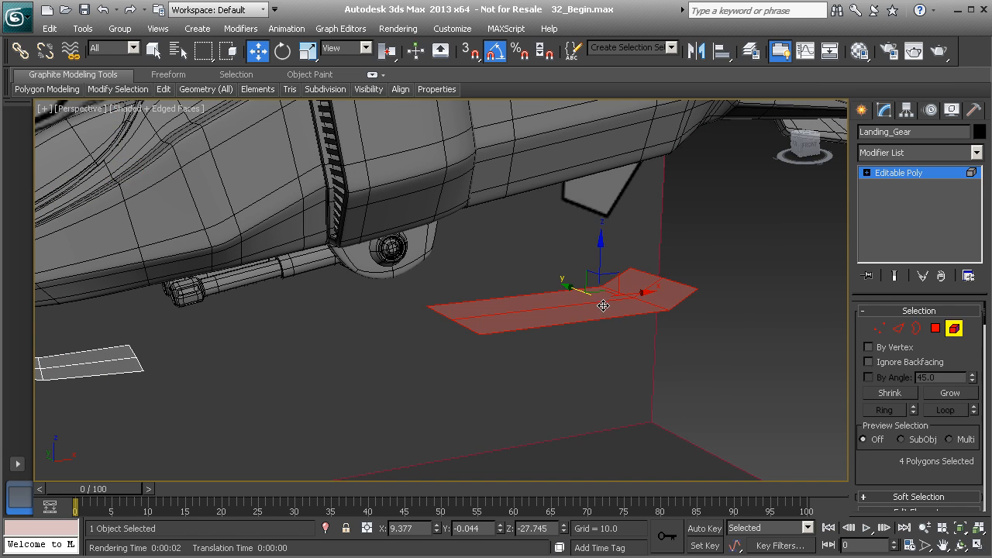
pyautogui.scroll(-5, 908, 448)
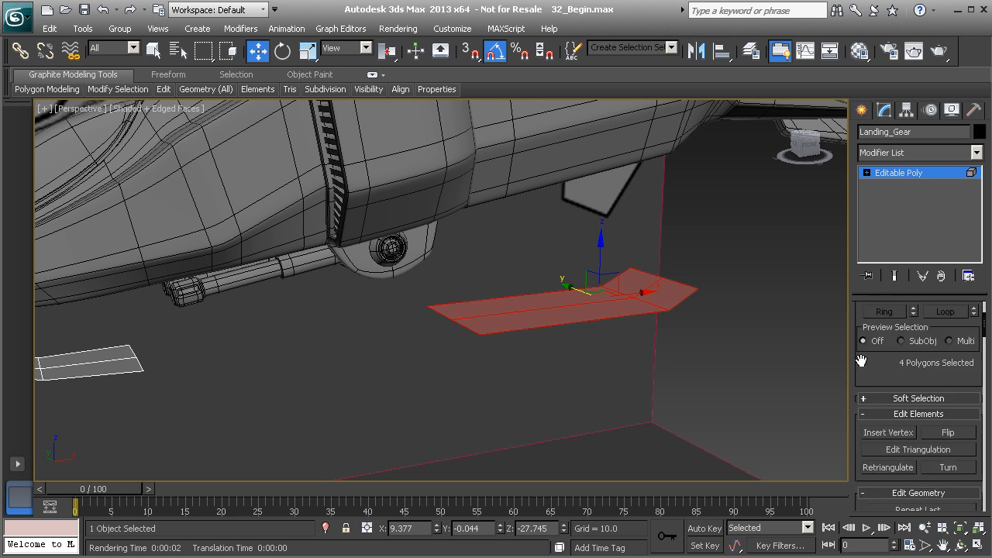
pyautogui.scroll(-2, 919, 431)
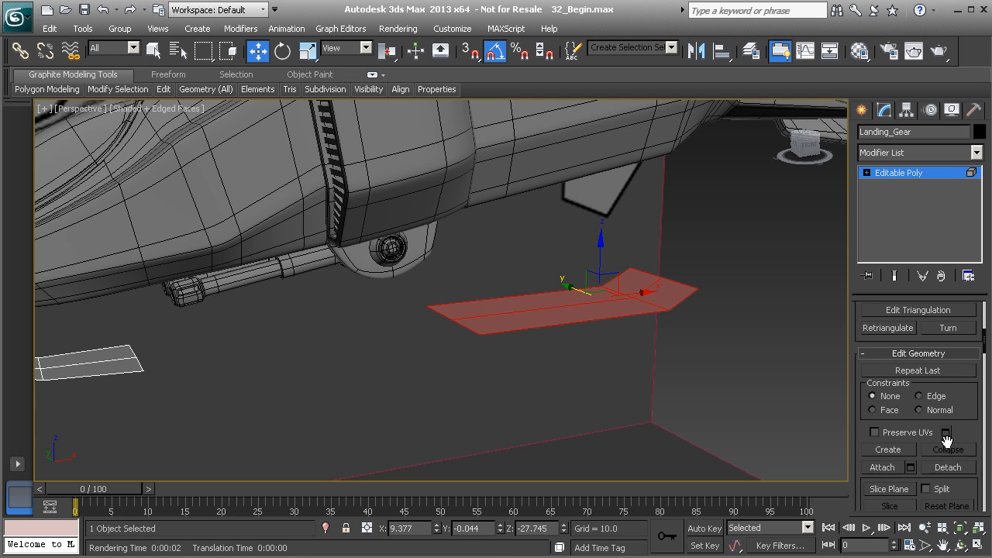
pyautogui.click(944, 467)
pyautogui.write('Rear_Landi')
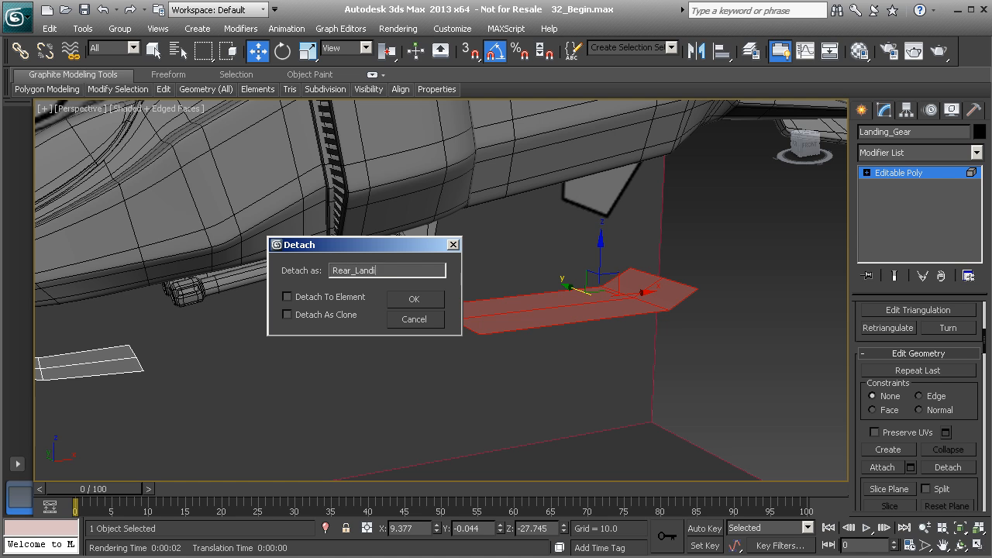
pyautogui.write('ngGea')
pyautogui.click(394, 299)
# Step: Rename the remaining front strip object as Front_LandingGear
pyautogui.keyDown('alt'); pyautogui.moveTo(392, 298); pyautogui.dragTo(242, 362, button='middle'); pyautogui.keyUp('alt')
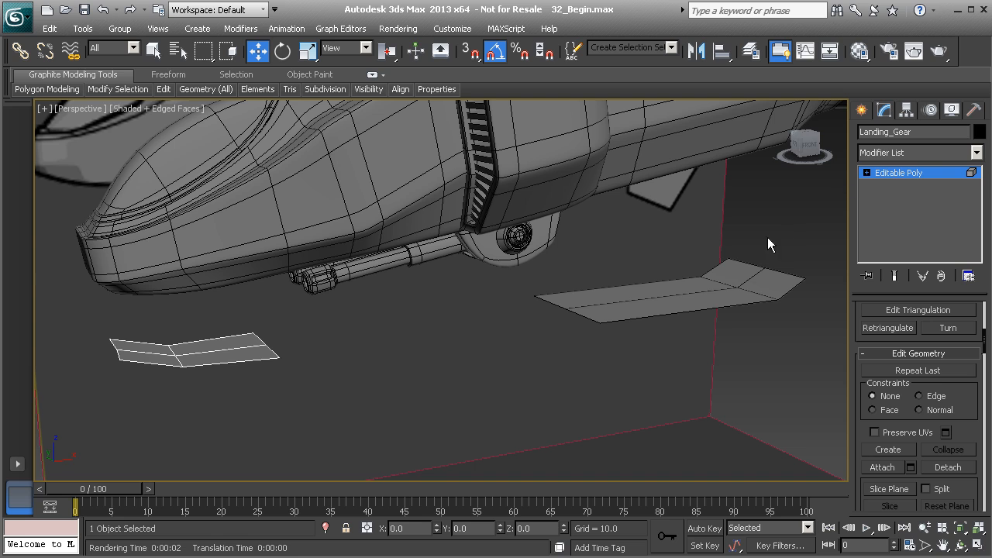
pyautogui.click(904, 132)
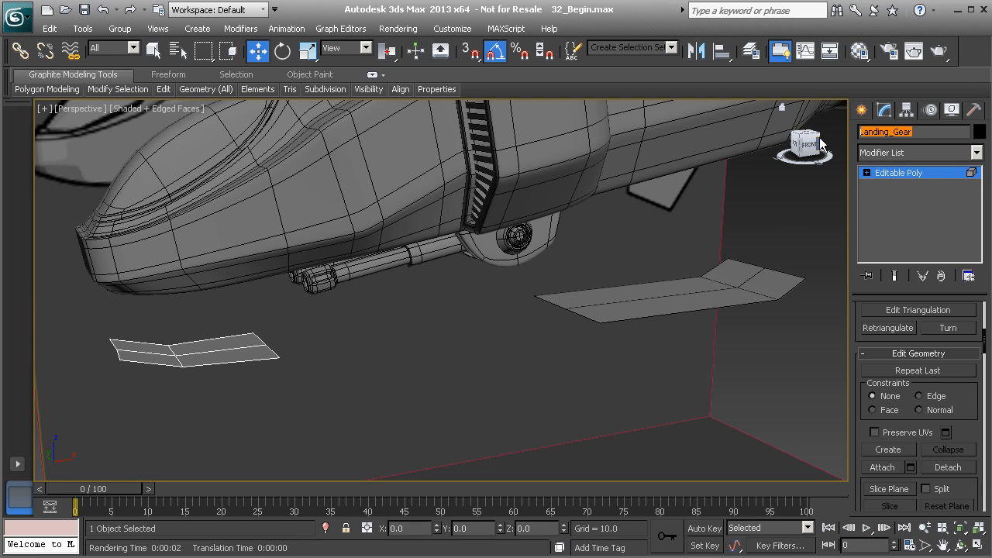
pyautogui.write('Front_')
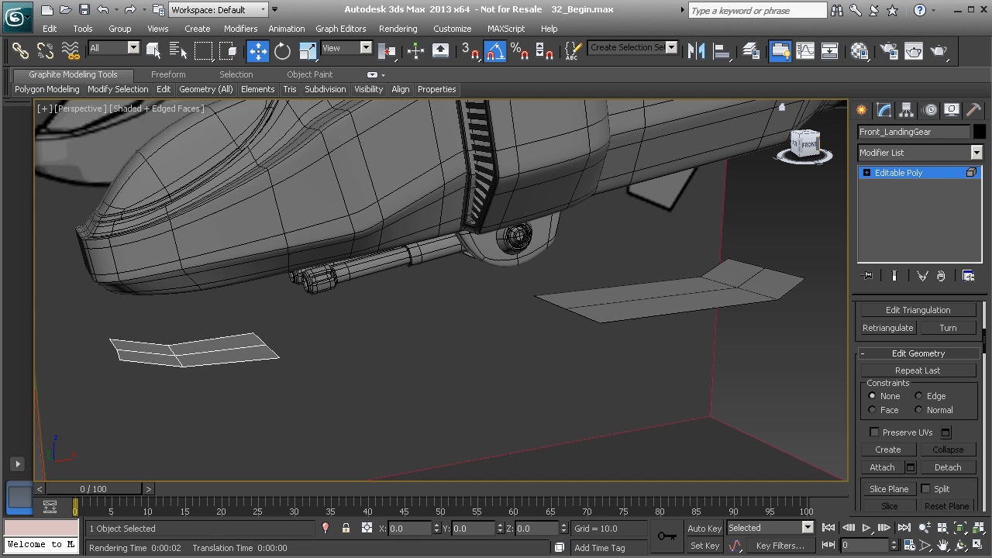
# Step: Center the pivot of Front_LandingGear on its own geometry
pyautogui.click(906, 109)
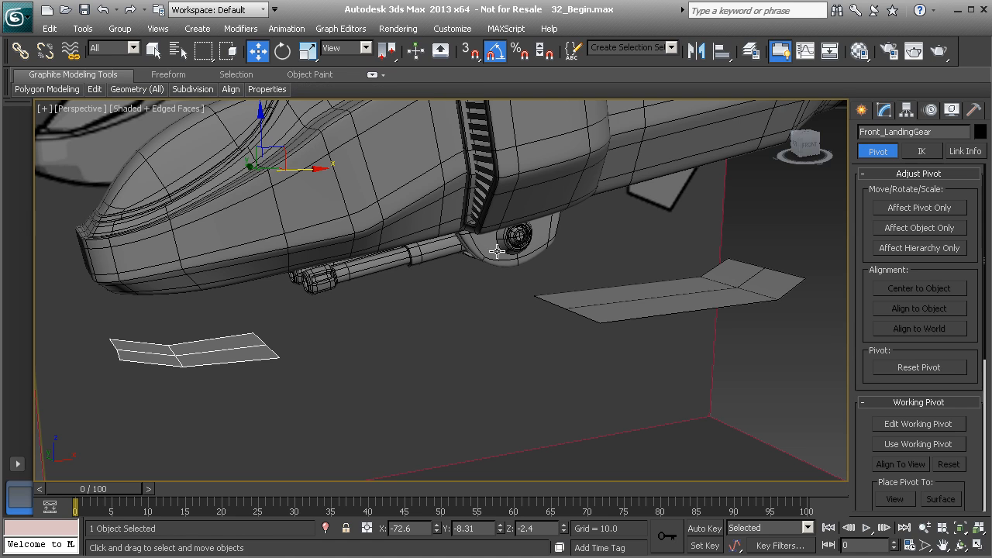
pyautogui.click(916, 210)
pyautogui.click(918, 289)
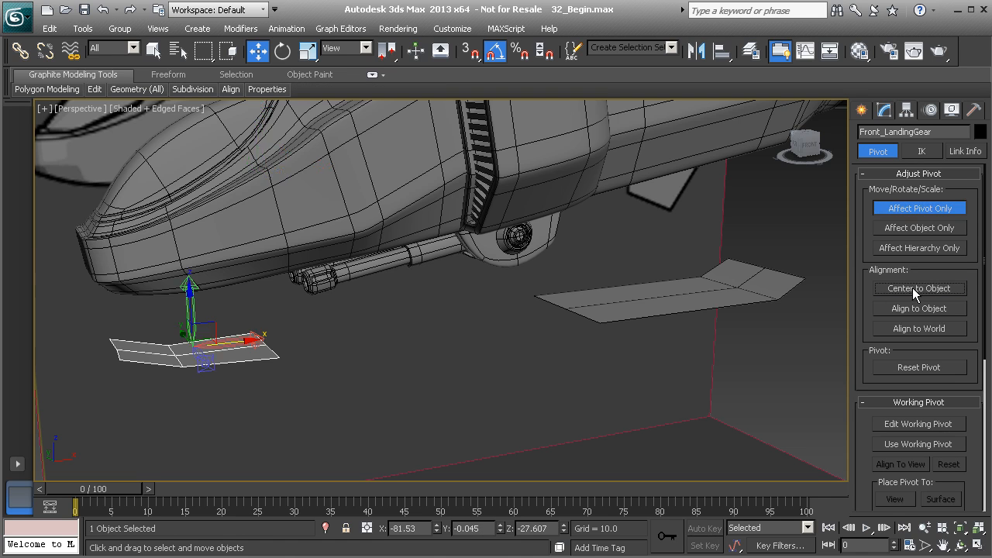
pyautogui.click(917, 209)
# Step: Select Rear_LandingGear and center its pivot on the object
pyautogui.click(742, 271)
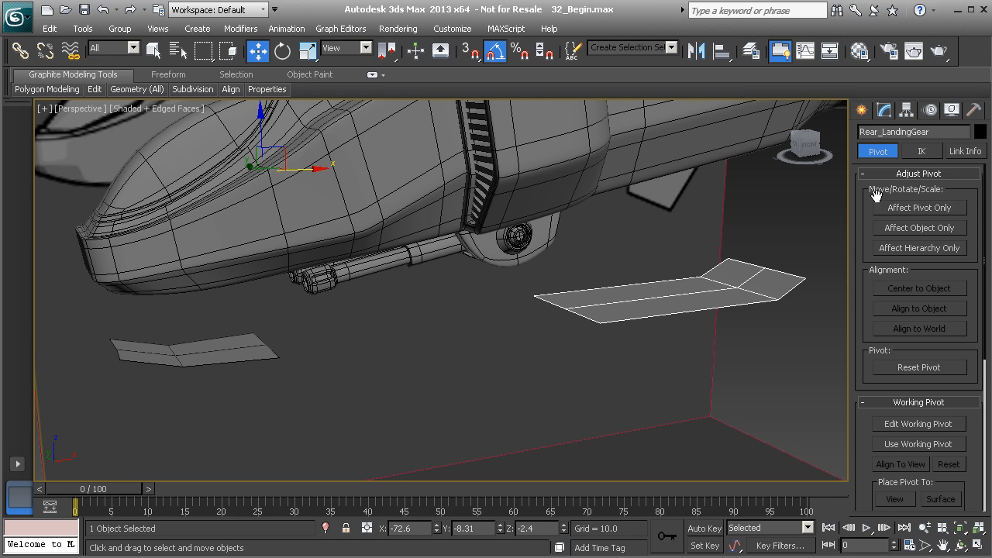
pyautogui.click(905, 215)
pyautogui.click(906, 293)
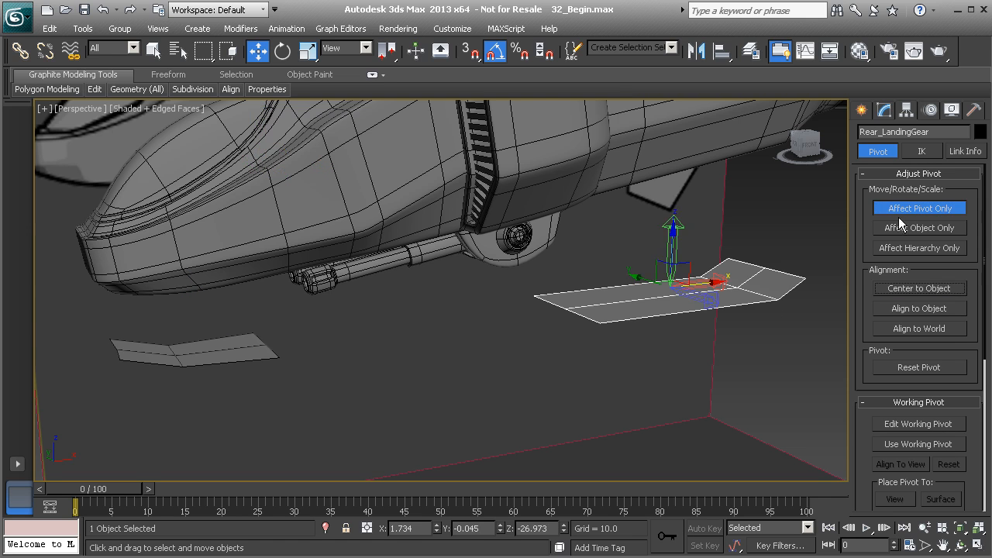
pyautogui.click(908, 209)
# Step: Add a Shell modifier to Rear_LandingGear
pyautogui.click(538, 287)
pyautogui.scroll(-4, 577, 265)
pyautogui.moveTo(578, 271); pyautogui.dragTo(495, 284, button='middle')
pyautogui.scroll(3, 494, 289)
pyautogui.click(496, 296)
pyautogui.scroll(3, 498, 285)
pyautogui.click(883, 111)
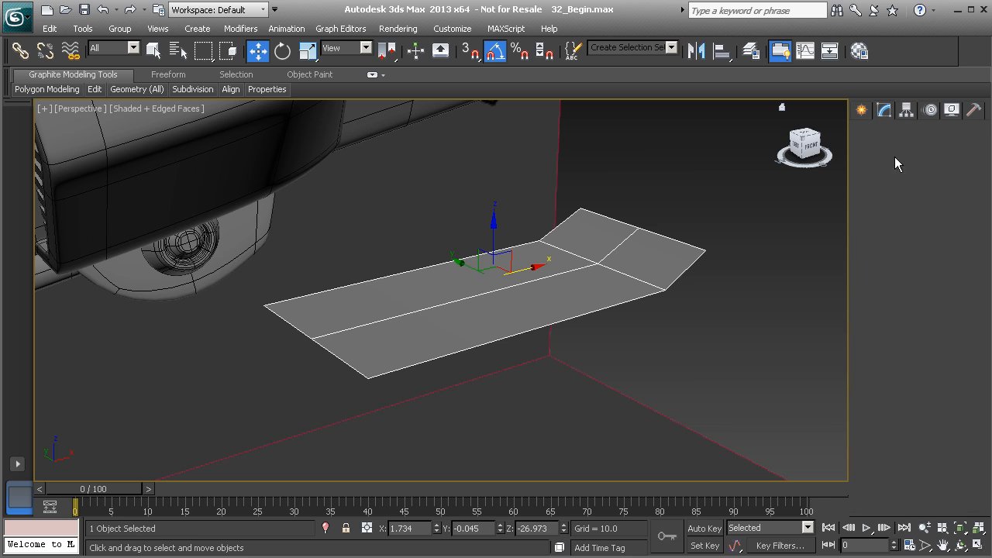
pyautogui.click(977, 153)
pyautogui.moveTo(980, 186); pyautogui.dragTo(981, 531)
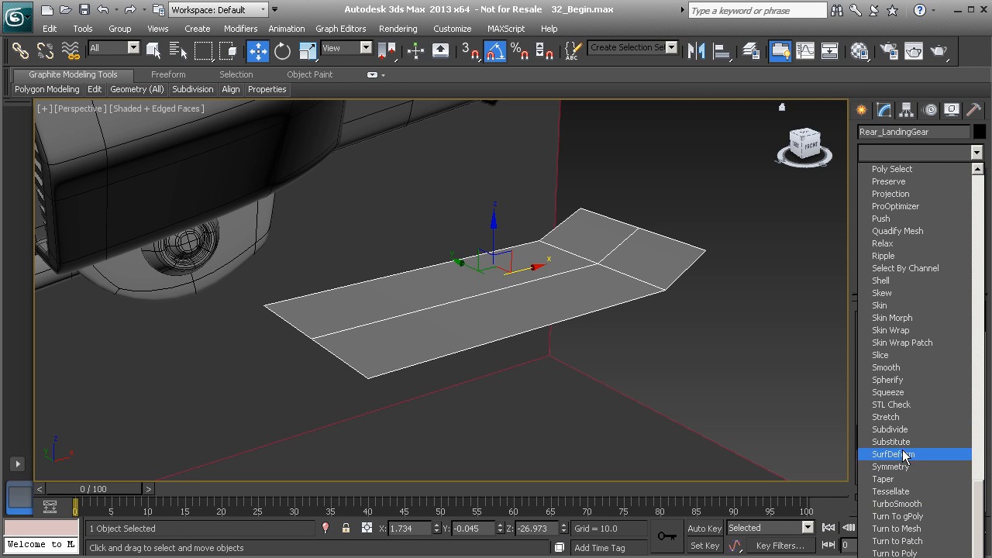
pyautogui.click(888, 281)
# Step: Set the Shell's Inner Amount to 2.0 and leave its Outer Amount at 0.0
pyautogui.moveTo(969, 334); pyautogui.dragTo(955, 201)
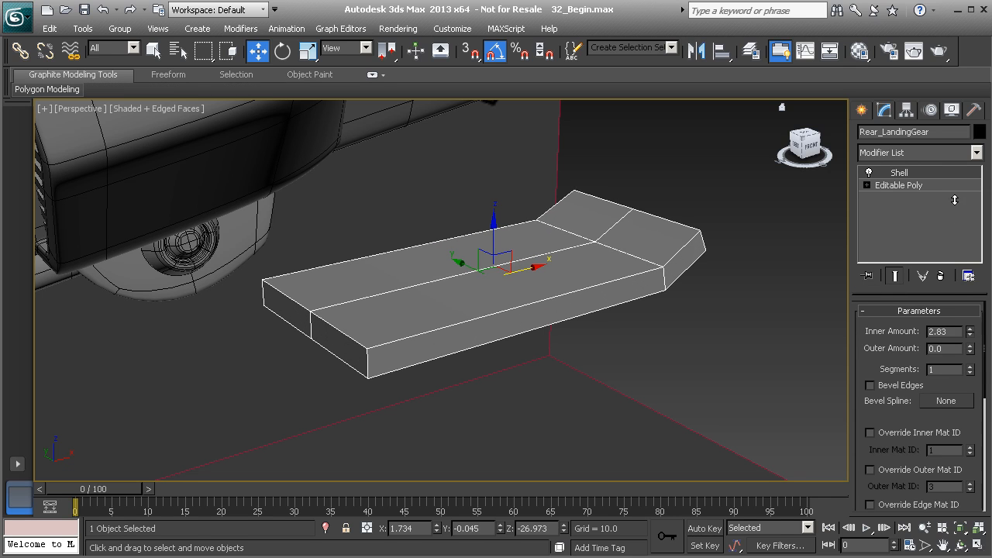
pyautogui.moveTo(952, 332); pyautogui.dragTo(882, 325)
pyautogui.write('2.0')
pyautogui.press('Return')
# Step: Check the thickness of the shelled rear landing gear from several angles and convert it to Editable Poly
pyautogui.keyDown('alt'); pyautogui.moveTo(555, 289); pyautogui.dragTo(483, 281, button='middle'); pyautogui.keyUp('alt')
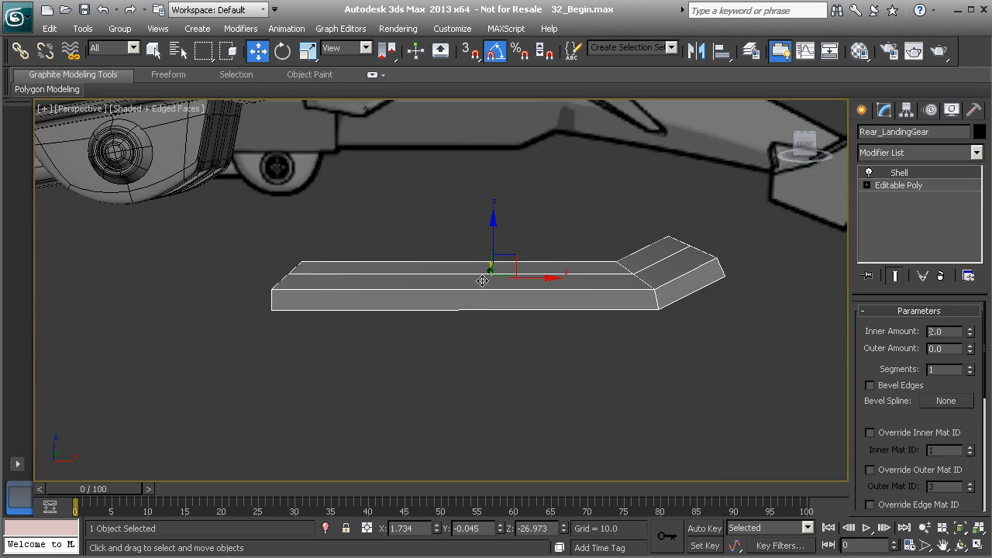
pyautogui.keyDown('alt'); pyautogui.moveTo(379, 265); pyautogui.dragTo(401, 269, button='middle'); pyautogui.keyUp('alt')
pyautogui.keyDown('alt'); pyautogui.moveTo(476, 302); pyautogui.dragTo(377, 321, button='middle'); pyautogui.keyUp('alt')
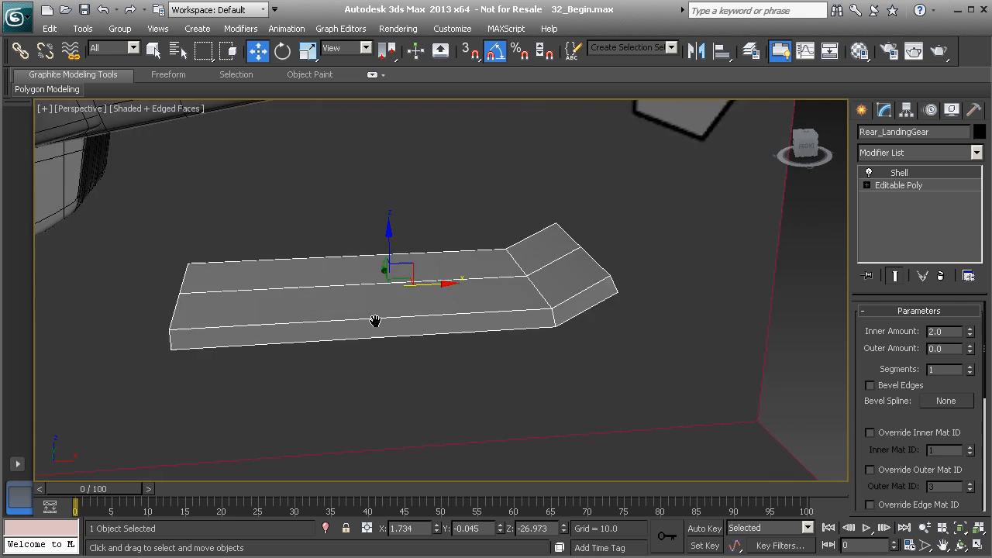
pyautogui.rightClick(465, 300)
pyautogui.moveTo(527, 443)
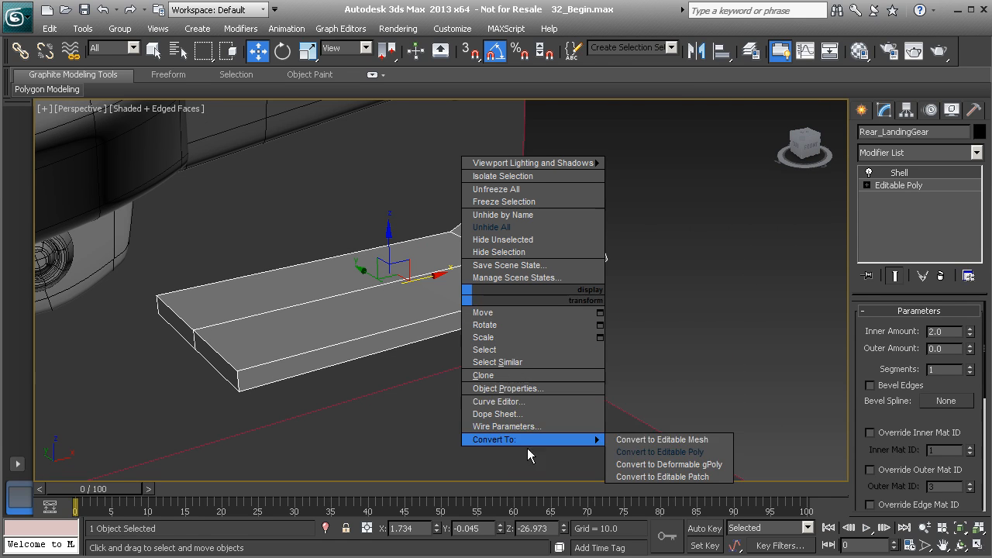
pyautogui.click(628, 456)
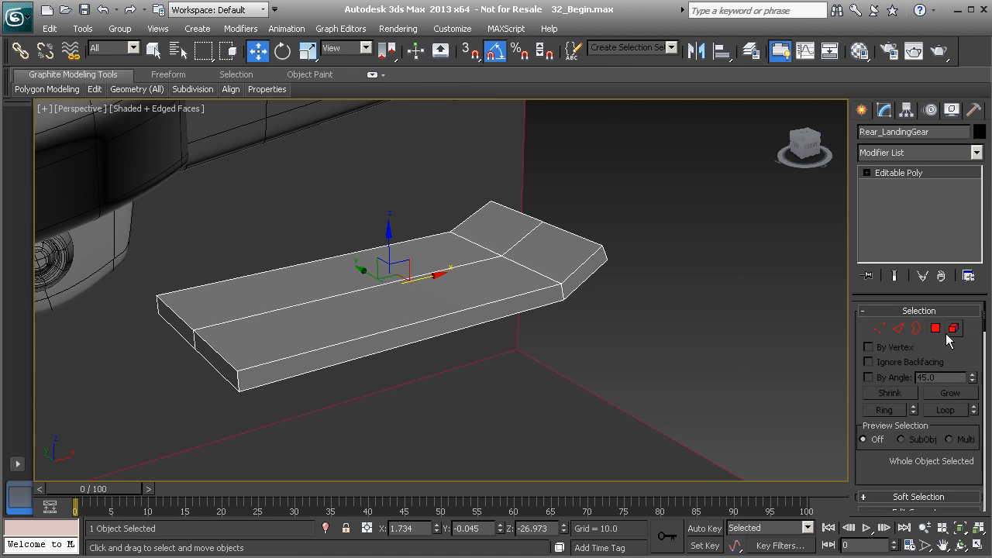
# Step: Select the four polygons covering the top face of Rear_LandingGear, including the two on its angled end
pyautogui.click(936, 328)
pyautogui.click(392, 316)
pyautogui.keyDown('ctrl'); pyautogui.click(359, 277); pyautogui.keyUp('ctrl')
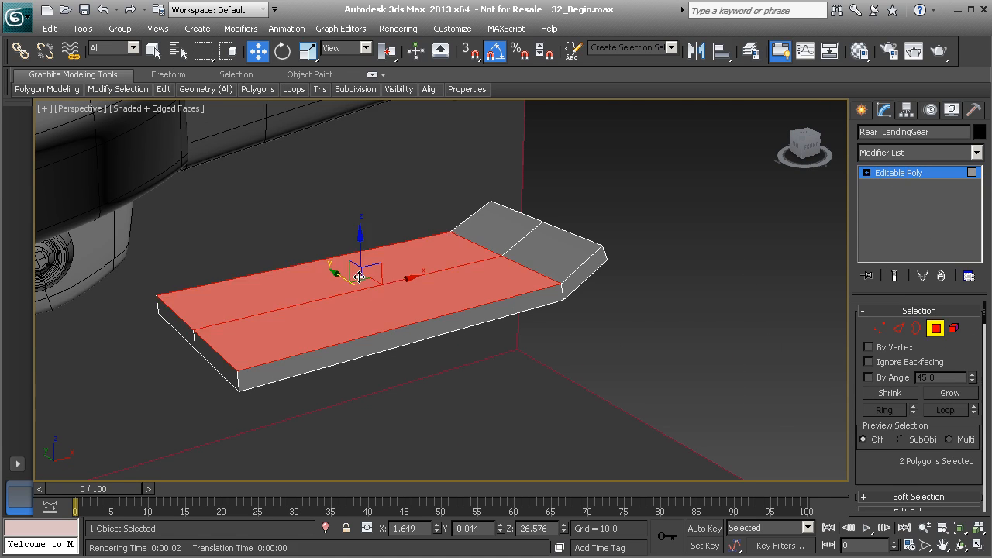
pyautogui.keyDown('ctrl'); pyautogui.click(475, 234); pyautogui.keyUp('ctrl')
pyautogui.keyDown('ctrl'); pyautogui.click(534, 251); pyautogui.keyUp('ctrl')
# Step: Inset the selected top polygons as a group by 2.5
pyautogui.scroll(-5, 895, 381)
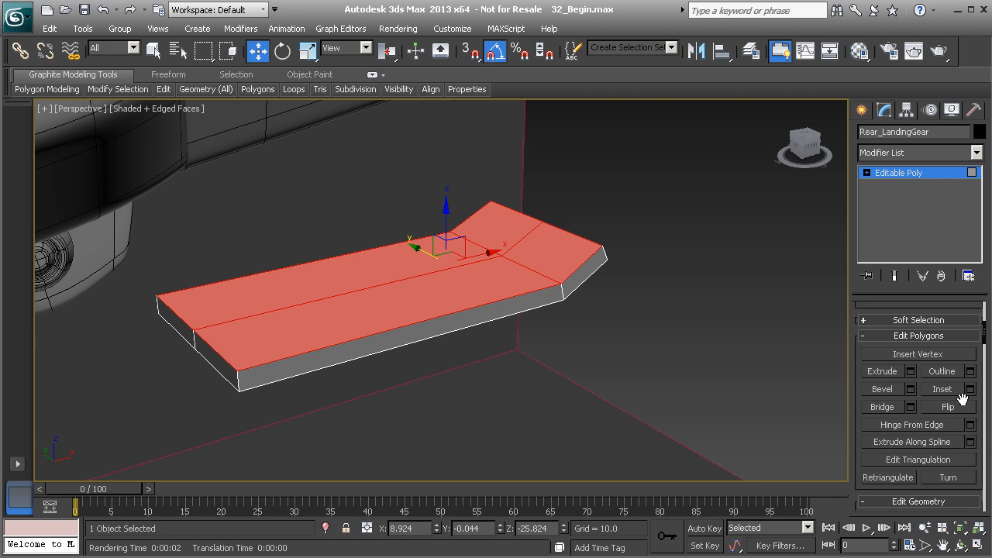
pyautogui.click(969, 389)
pyautogui.moveTo(455, 320); pyautogui.dragTo(461, 320)
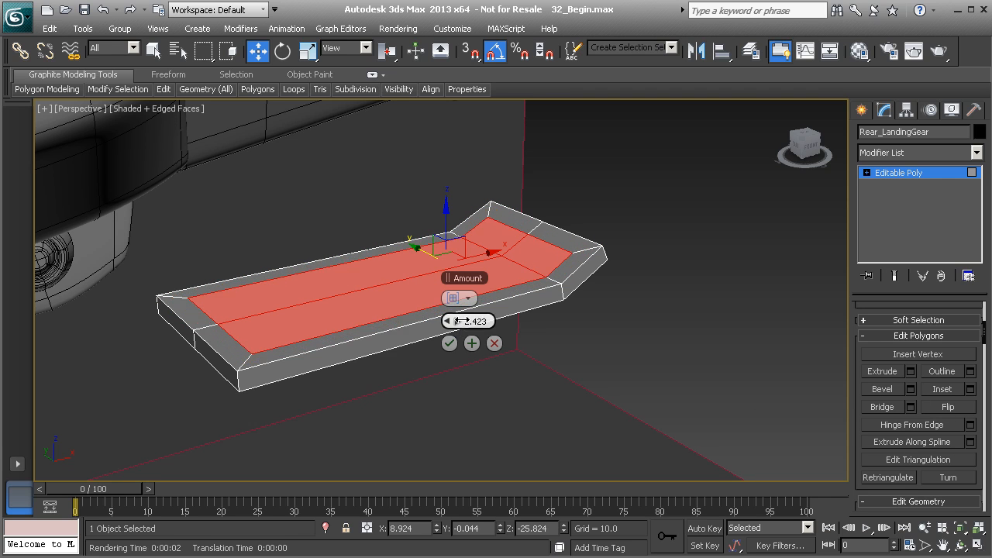
pyautogui.doubleClick(482, 323)
pyautogui.write('2.5')
pyautogui.click(448, 342)
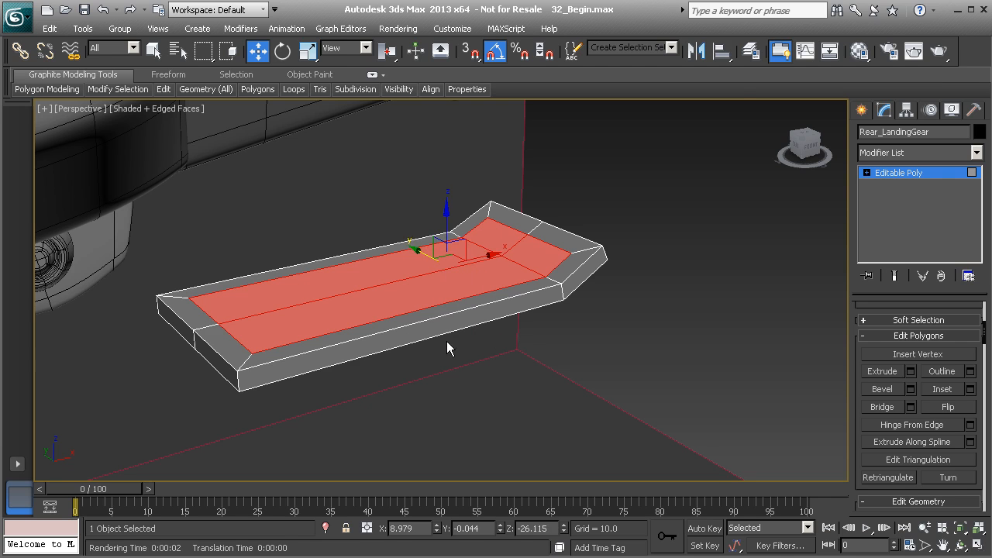
# Step: Bevel the inset top polygons with a height of 2.0 and an outline of -1.0
pyautogui.keyDown('alt'); pyautogui.moveTo(463, 320); pyautogui.dragTo(452, 309, button='middle'); pyautogui.keyUp('alt')
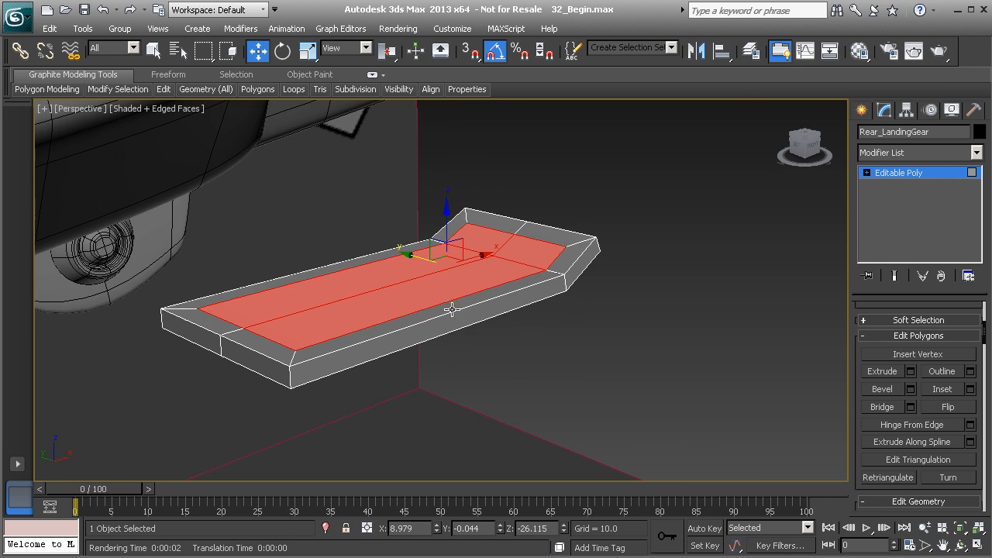
pyautogui.click(911, 389)
pyautogui.keyDown('alt'); pyautogui.moveTo(650, 366); pyautogui.dragTo(540, 359, button='middle'); pyautogui.keyUp('alt')
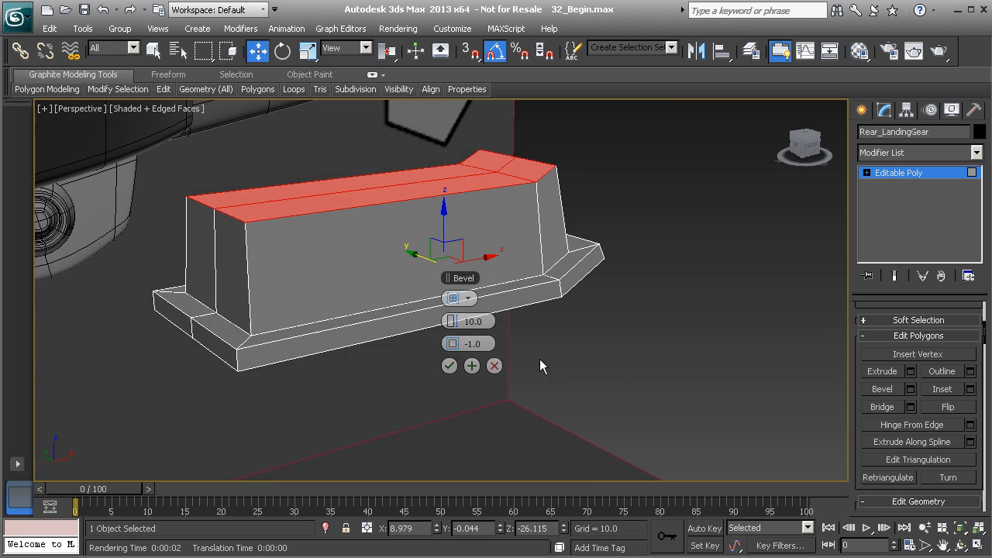
pyautogui.moveTo(464, 321); pyautogui.dragTo(407, 324)
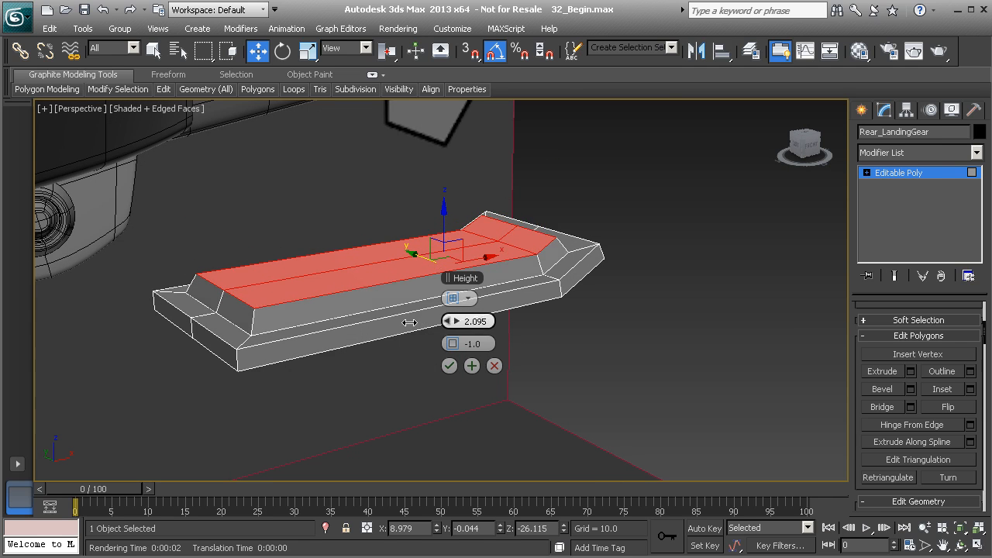
pyautogui.moveTo(490, 323); pyautogui.dragTo(426, 313)
pyautogui.write('2')
pyautogui.press('Return')
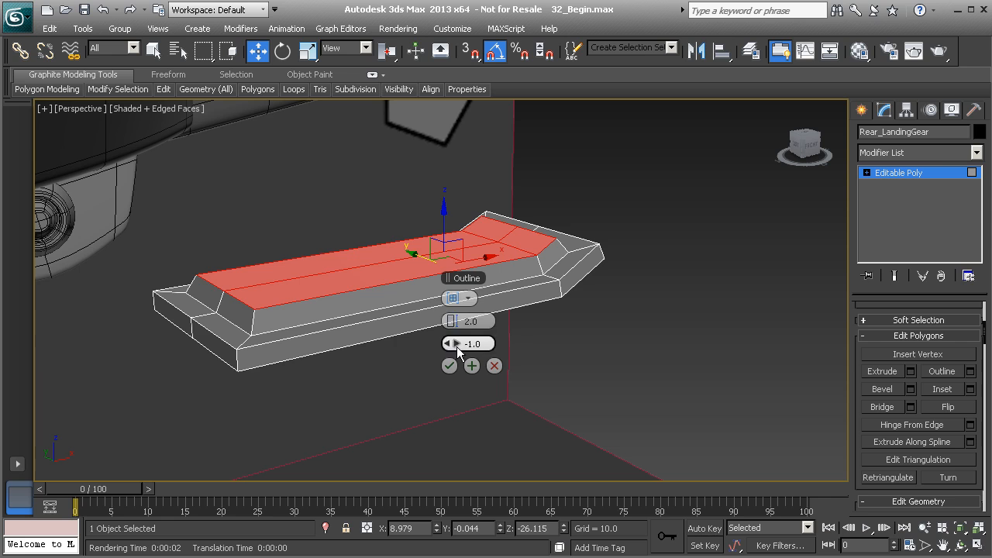
pyautogui.keyDown('alt'); pyautogui.moveTo(434, 302); pyautogui.dragTo(314, 273, button='middle'); pyautogui.keyUp('alt')
pyautogui.click(448, 365)
# Step: Examine the bevelled landing gear from several angles and compare its shape with the reference image
pyautogui.moveTo(449, 366); pyautogui.dragTo(409, 339, button='middle')
pyautogui.scroll(2, 386, 365)
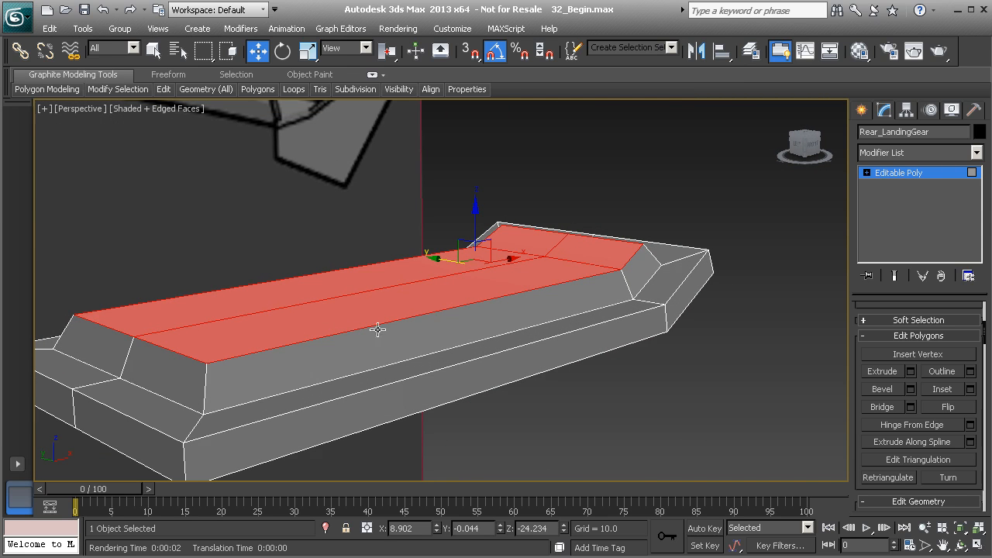
pyautogui.keyDown('alt'); pyautogui.moveTo(397, 296); pyautogui.dragTo(364, 263, button='middle'); pyautogui.keyUp('alt')
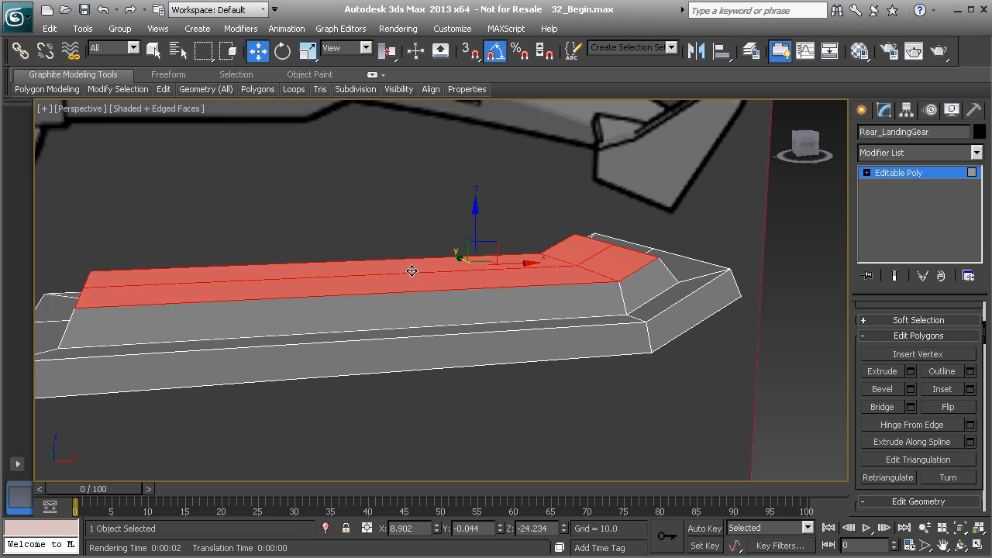
pyautogui.scroll(-6, 411, 270)
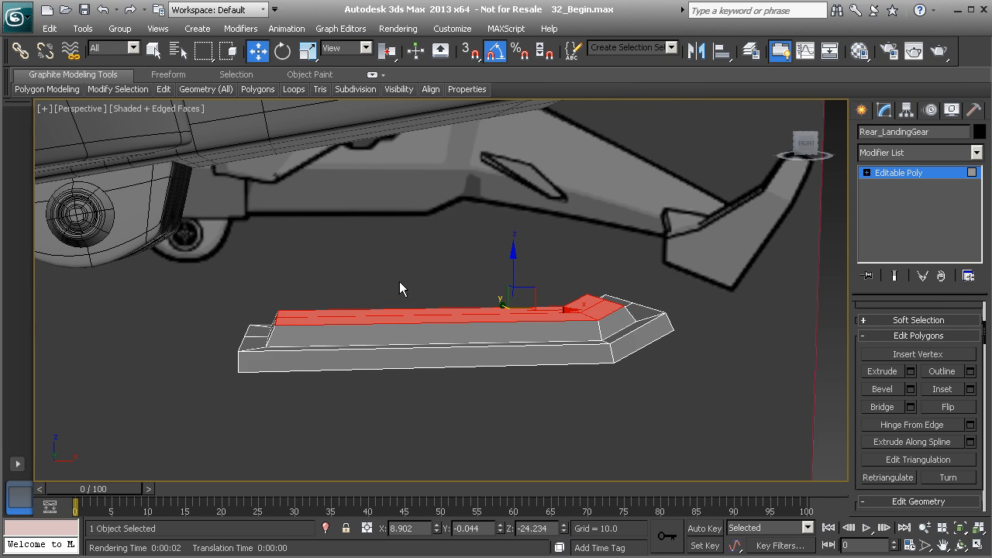
pyautogui.keyDown('alt'); pyautogui.moveTo(428, 343); pyautogui.dragTo(454, 365, button='middle'); pyautogui.keyUp('alt')
pyautogui.scroll(4, 454, 366)
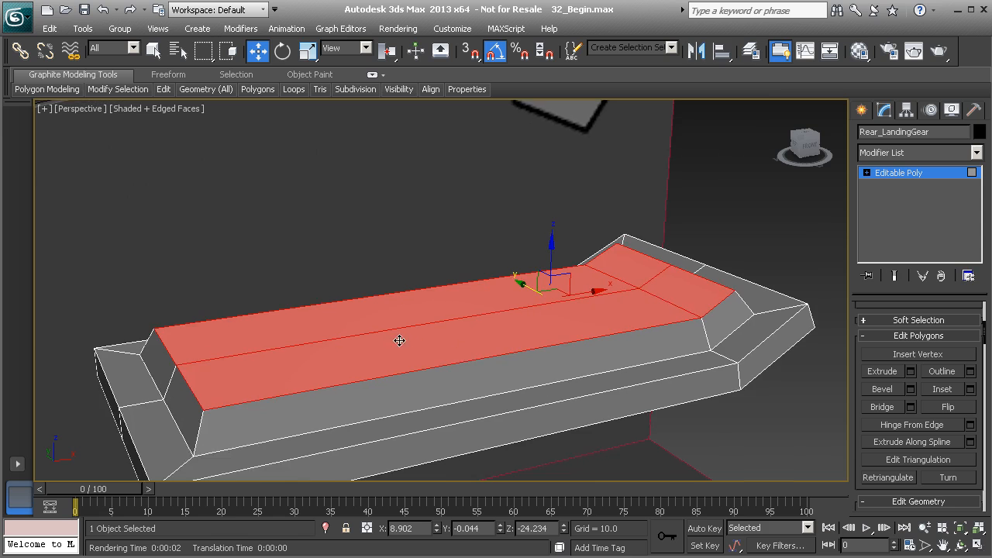
pyautogui.scroll(2, 399, 341)
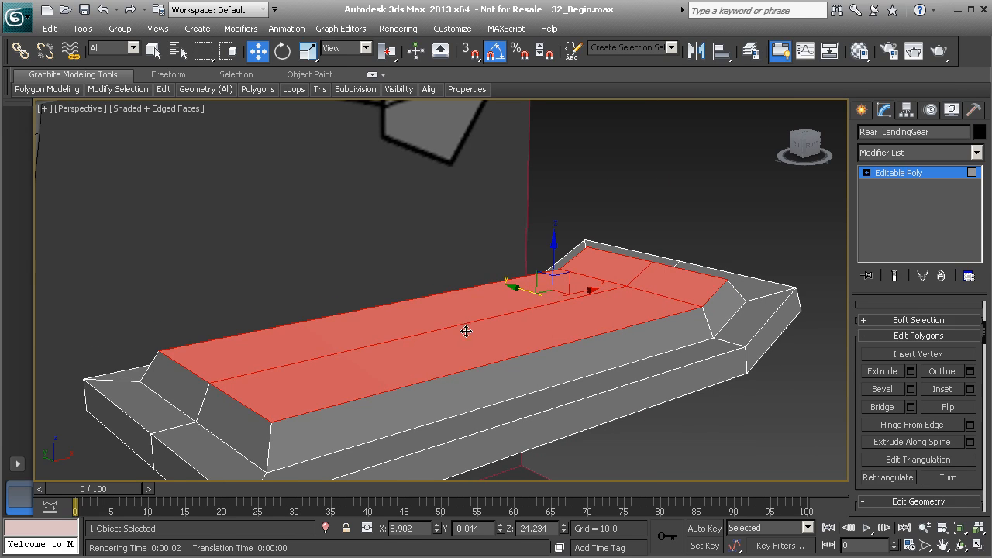
# Step: Select the edge loop running lengthwise through the middle of the landing gear and chamfer it with an amount of 2.5
pyautogui.press('2')
pyautogui.doubleClick(458, 326)
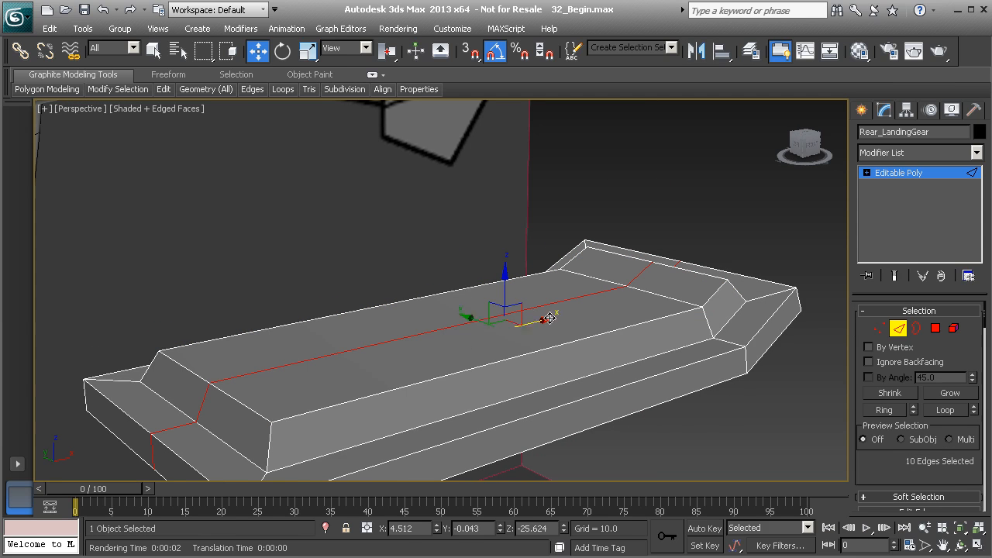
pyautogui.scroll(-5, 927, 419)
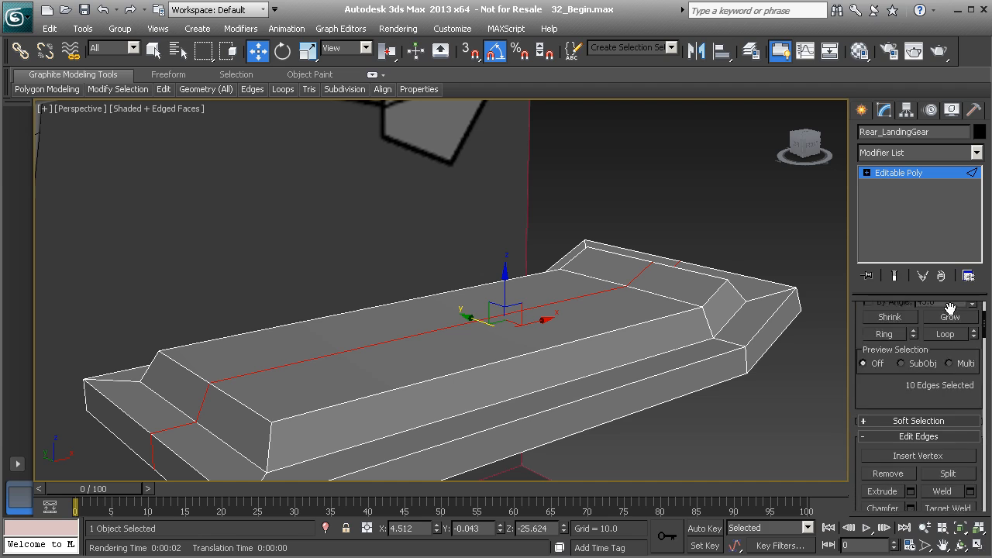
pyautogui.click(911, 464)
pyautogui.keyDown('alt'); pyautogui.moveTo(333, 374); pyautogui.dragTo(424, 357, button='middle'); pyautogui.keyUp('alt')
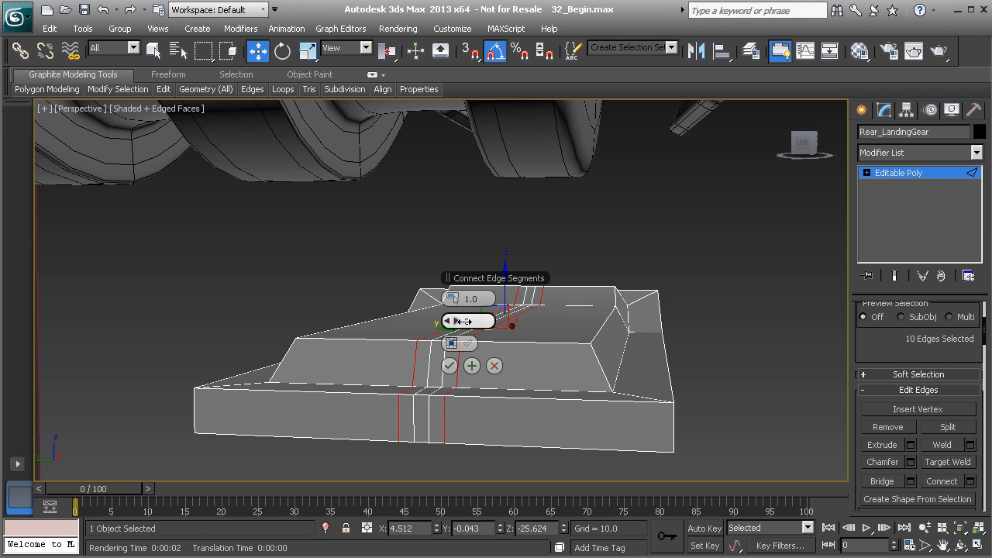
pyautogui.moveTo(455, 299); pyautogui.dragTo(433, 296)
pyautogui.write('2.5')
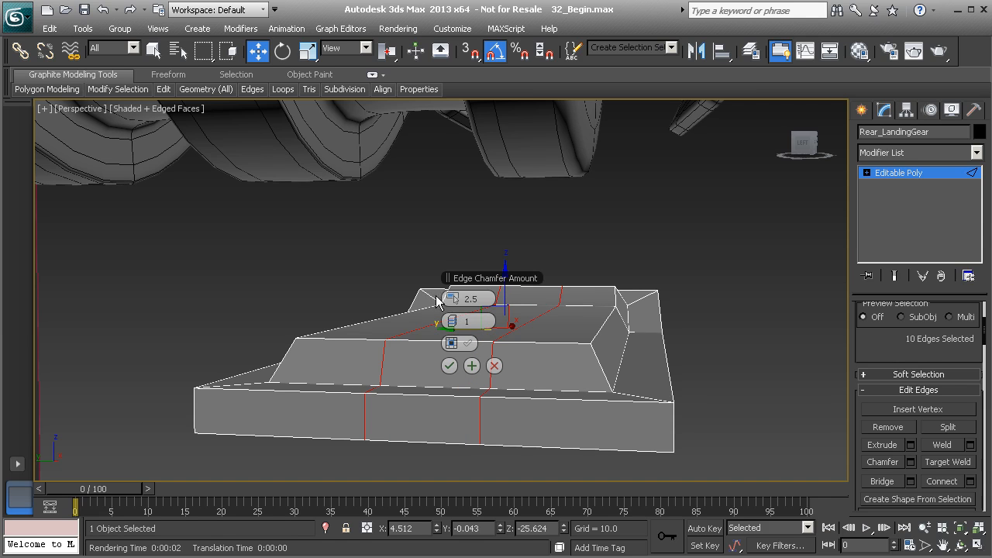
pyautogui.press('Return')
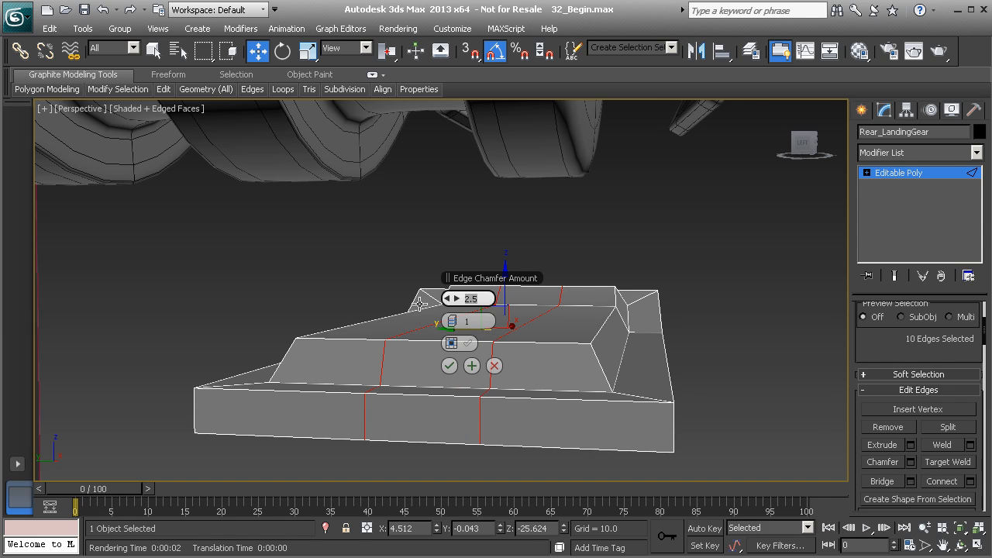
pyautogui.press('Return')
# Step: Reduce the edge chamfer amount to 1.5 with 1 connect segment and apply it
pyautogui.moveTo(482, 299); pyautogui.dragTo(437, 299)
pyautogui.write('1.2')
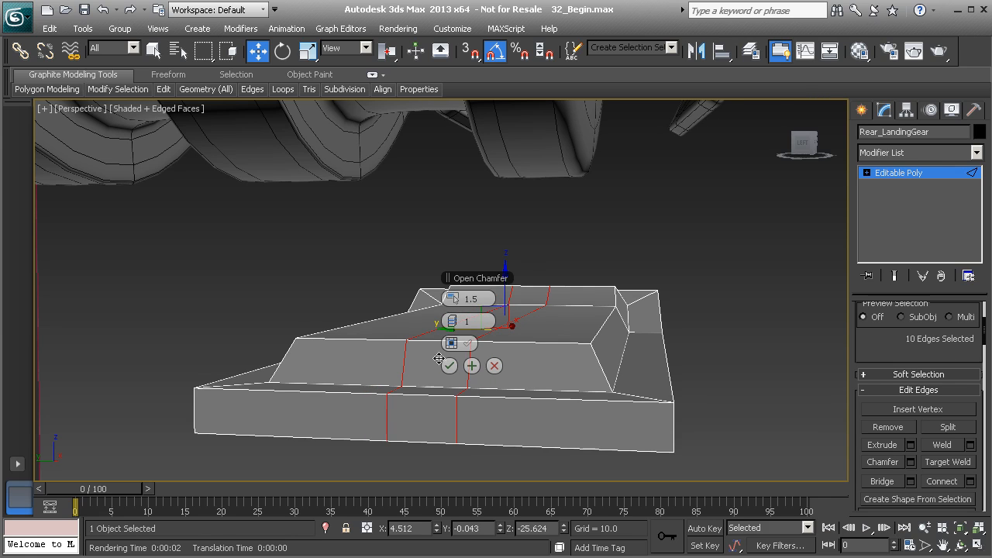
pyautogui.click(449, 365)
# Step: Select the full ring of lengthwise edges around the landing gear, starting from a chamfered edge on the top
pyautogui.keyDown('alt'); pyautogui.moveTo(446, 364); pyautogui.dragTo(420, 246, button='middle'); pyautogui.keyUp('alt')
pyautogui.click(418, 307)
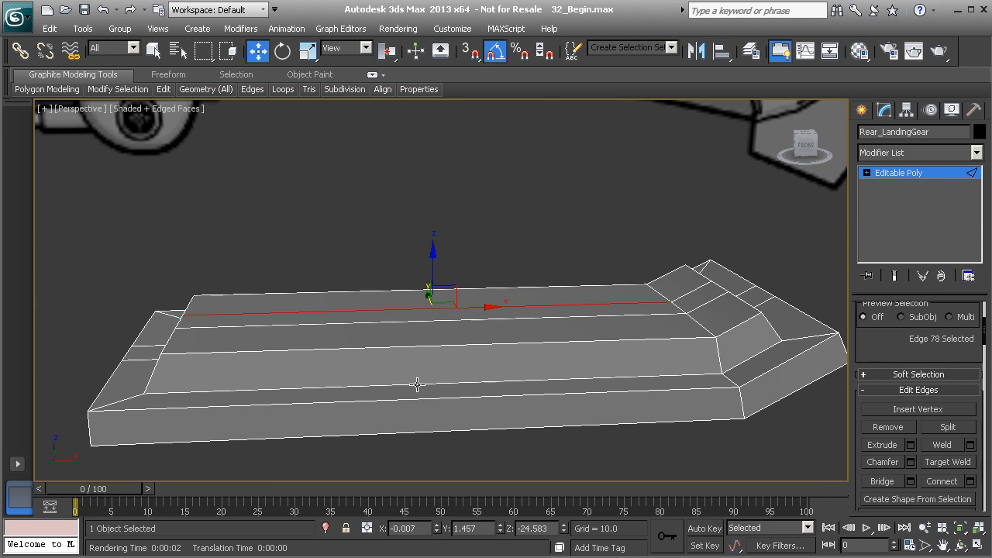
pyautogui.hotkey('alt', 'r')
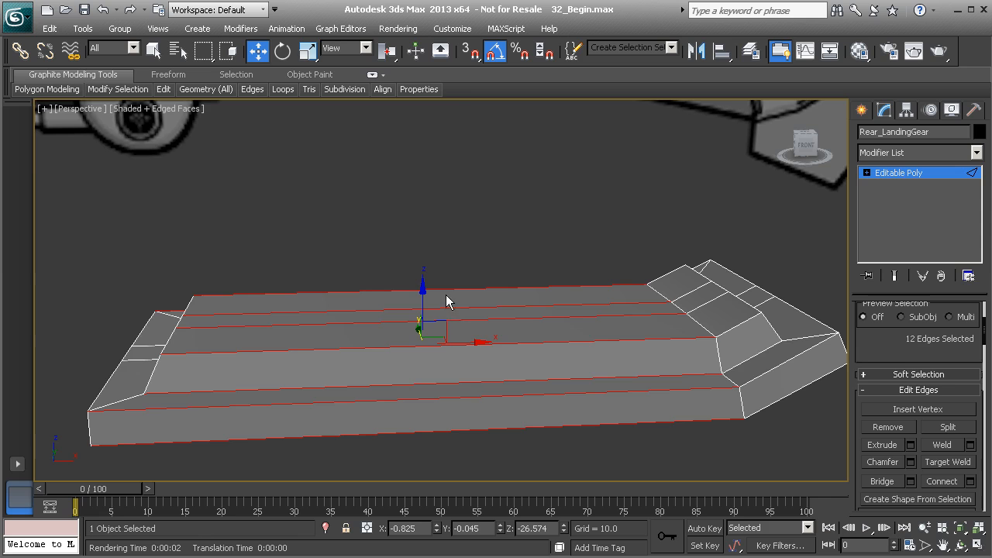
pyautogui.moveTo(452, 443)
pyautogui.keyDown('alt'); pyautogui.mouseDown(button='middle')
pyautogui.moveTo(445, 471)
pyautogui.moveTo(447, 390)
pyautogui.moveTo(447, 457)
pyautogui.mouseUp(button='middle'); pyautogui.keyUp('alt')
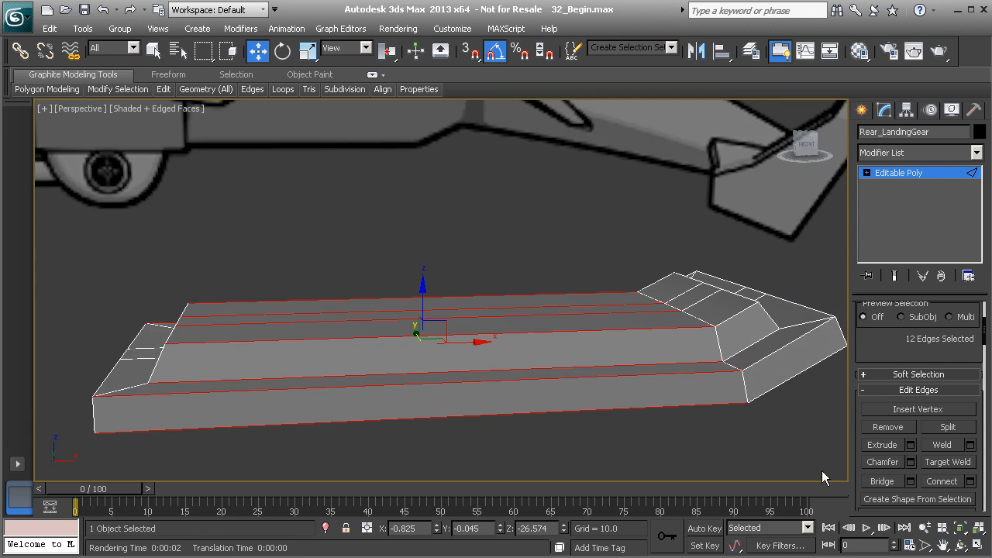
# Step: Connect the ringed edges with 2 segments and a pinch of -22
pyautogui.moveTo(872, 347); pyautogui.dragTo(873, 354)
pyautogui.click(970, 488)
pyautogui.keyDown('alt'); pyautogui.moveTo(445, 366); pyautogui.dragTo(454, 297, button='middle'); pyautogui.keyUp('alt')
pyautogui.click(457, 300)
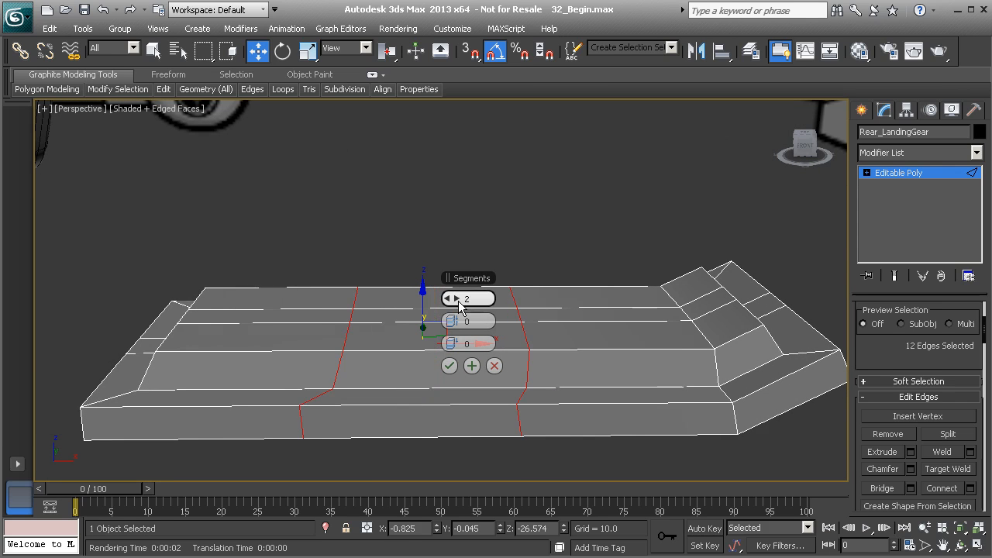
pyautogui.moveTo(450, 326); pyautogui.dragTo(378, 325)
pyautogui.keyDown('alt'); pyautogui.moveTo(434, 327); pyautogui.dragTo(421, 349, button='middle'); pyautogui.keyUp('alt')
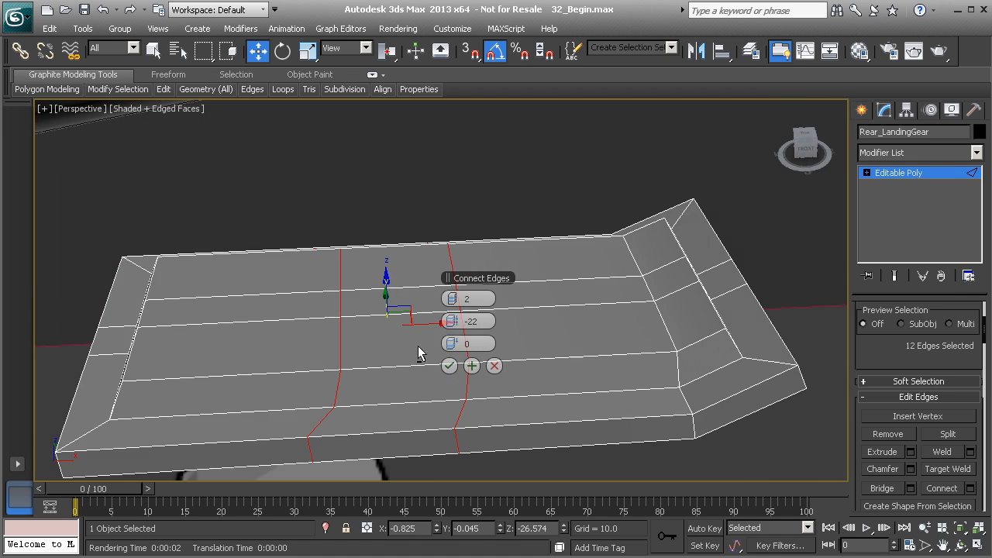
pyautogui.click(448, 367)
# Step: Select only the narrow central polygon on the top face, between the two new crosswise edge loops
pyautogui.keyDown('alt'); pyautogui.moveTo(354, 365); pyautogui.dragTo(397, 302, button='middle'); pyautogui.keyUp('alt')
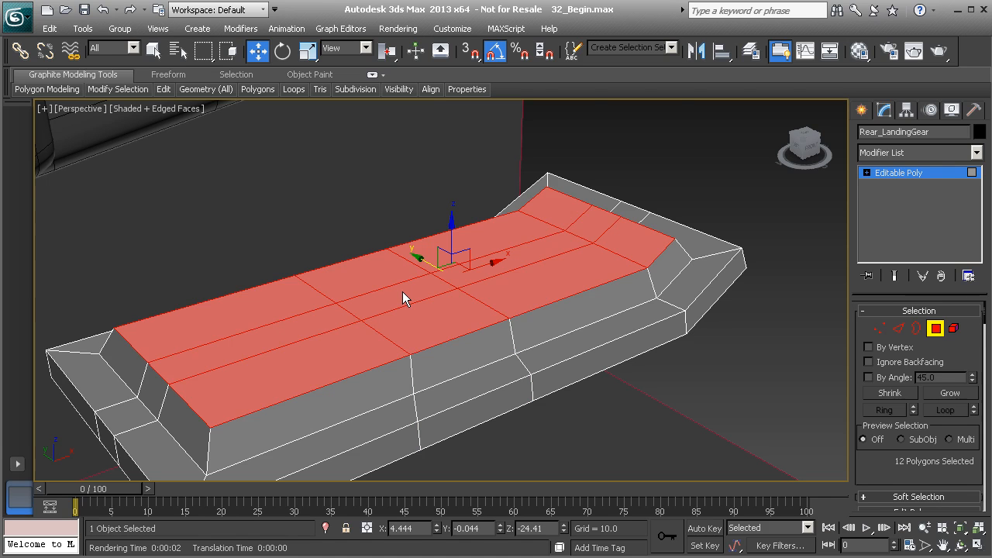
pyautogui.click(402, 291)
pyautogui.keyDown('alt'); pyautogui.moveTo(412, 317); pyautogui.dragTo(491, 351, button='middle'); pyautogui.keyUp('alt')
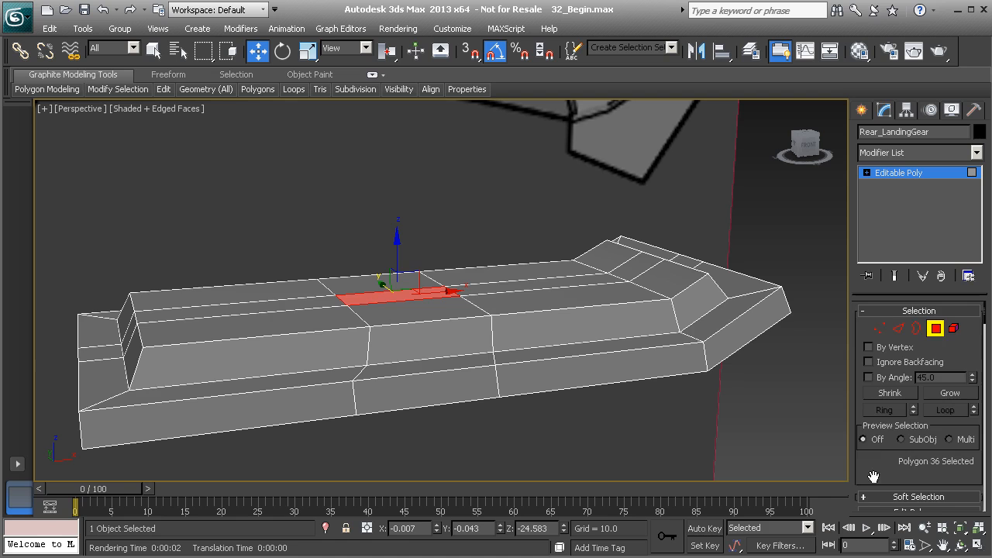
# Step: Extrude the central top polygon by a height of 3.0
pyautogui.scroll(-5, 874, 465)
pyautogui.click(911, 396)
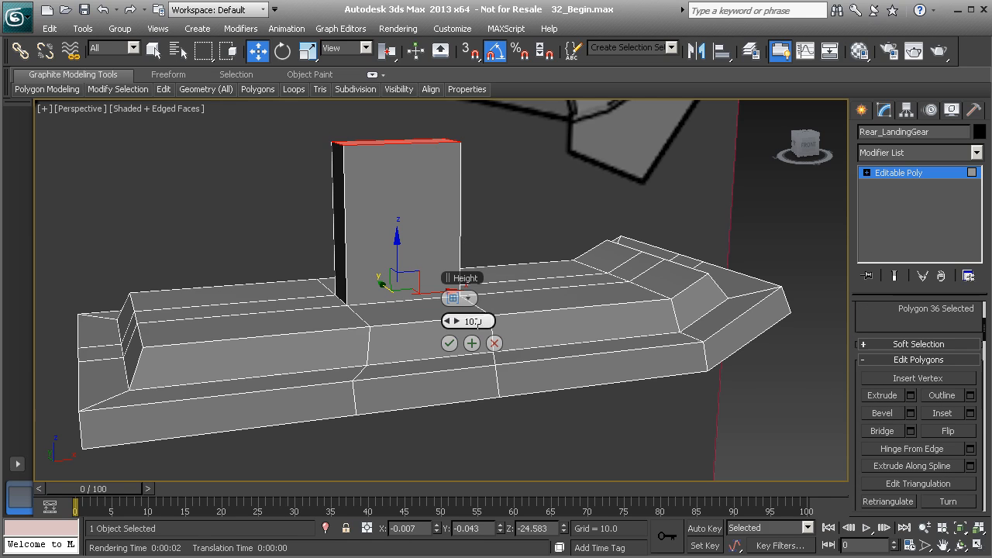
pyautogui.moveTo(444, 329); pyautogui.dragTo(419, 329)
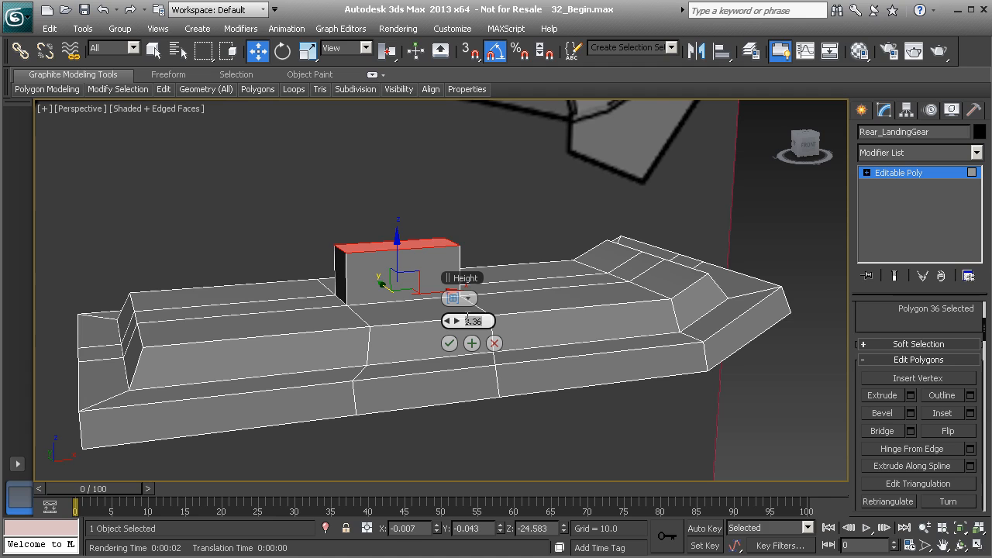
pyautogui.write('2')
pyautogui.press('Return')
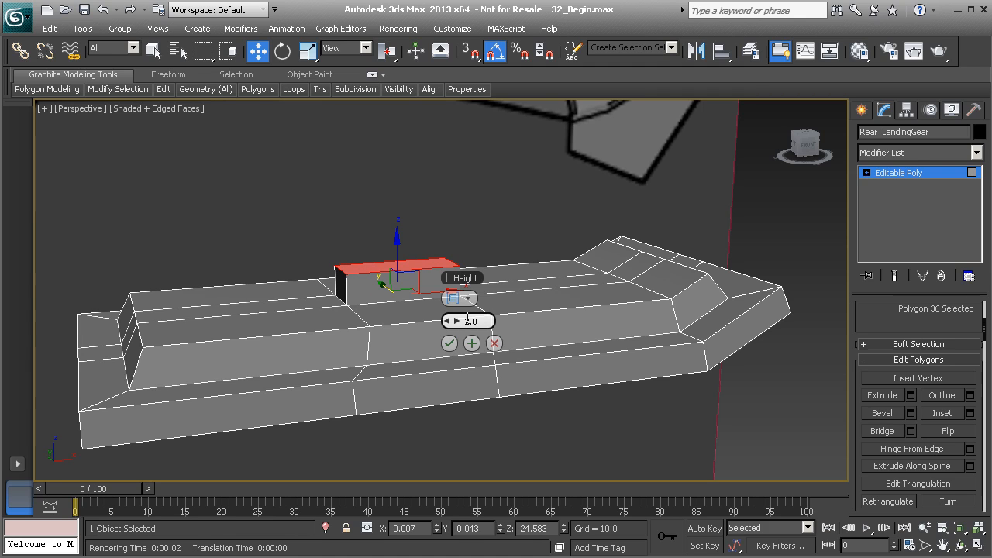
pyautogui.write('3')
pyautogui.press('Return')
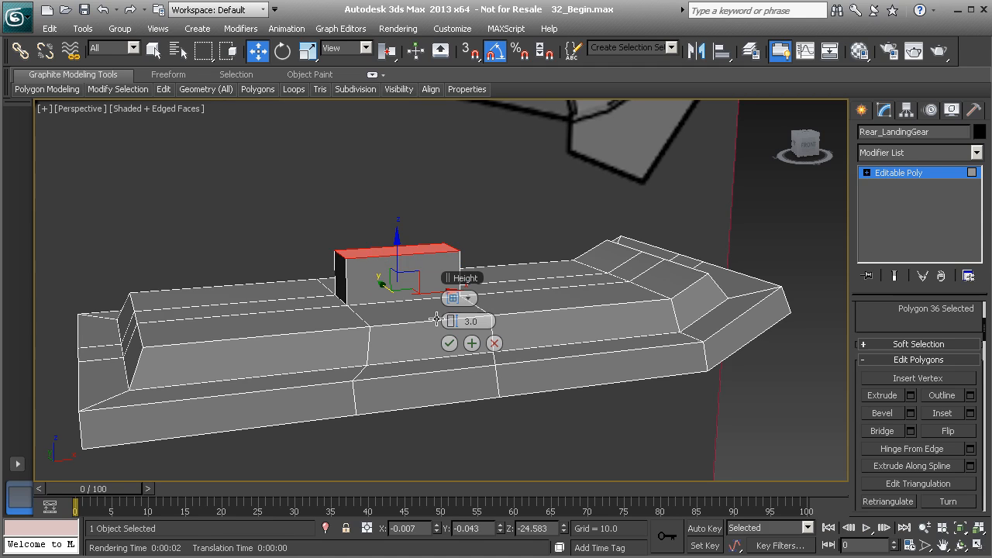
pyautogui.click(449, 343)
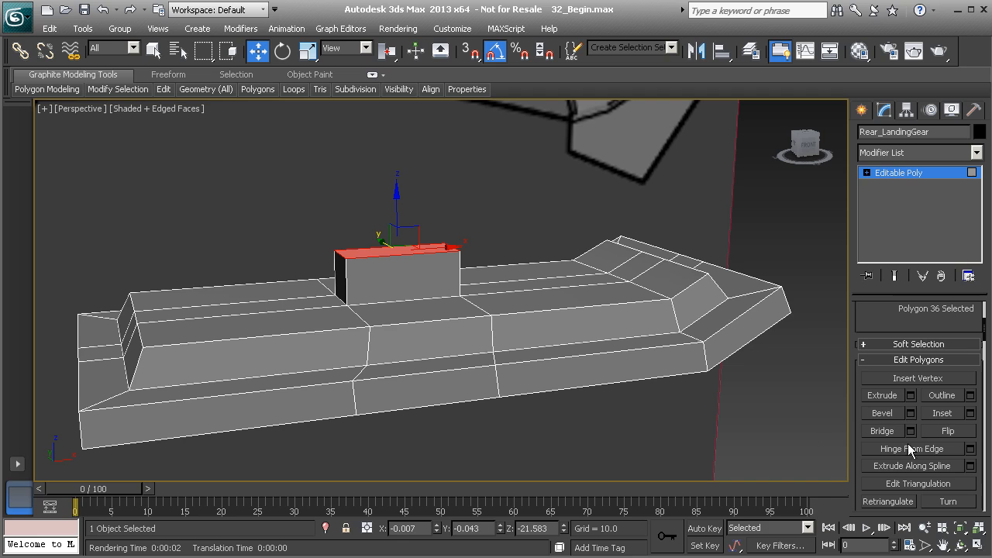
# Step: Try a second 3.0 extrusion on the raised block, cancel it and undo the first extrusion
pyautogui.click(910, 396)
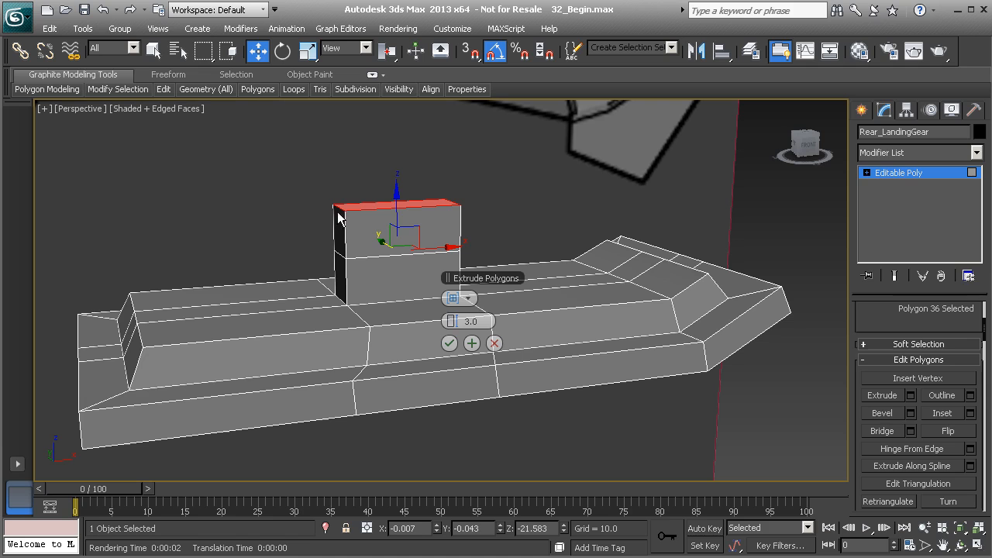
pyautogui.click(494, 344)
pyautogui.hotkey('ctrl', 'z')
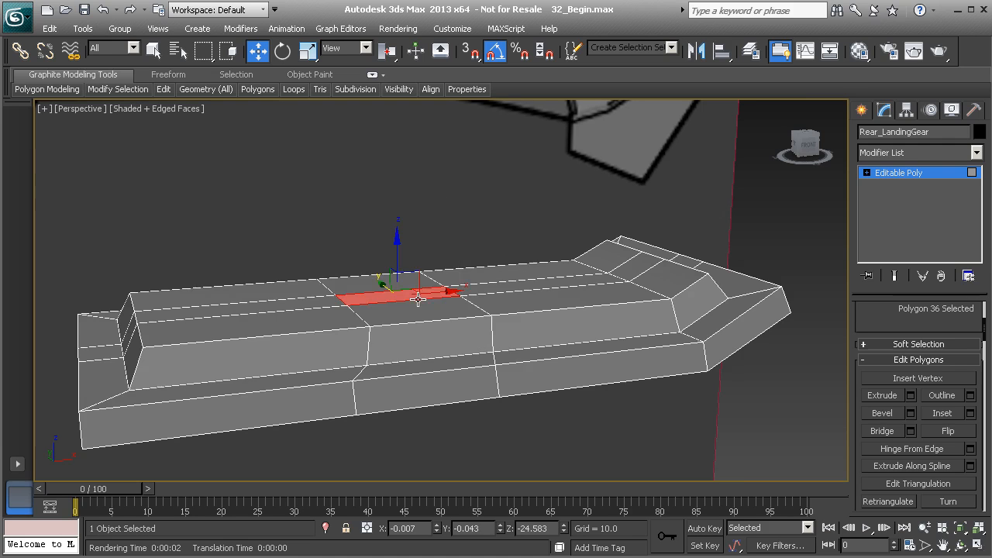
# Step: Extrude the selected central polygon on the top face by a height of 3.0 and continue with another extrusion
pyautogui.keyDown('alt'); pyautogui.moveTo(374, 296); pyautogui.dragTo(396, 313, button='middle'); pyautogui.keyUp('alt')
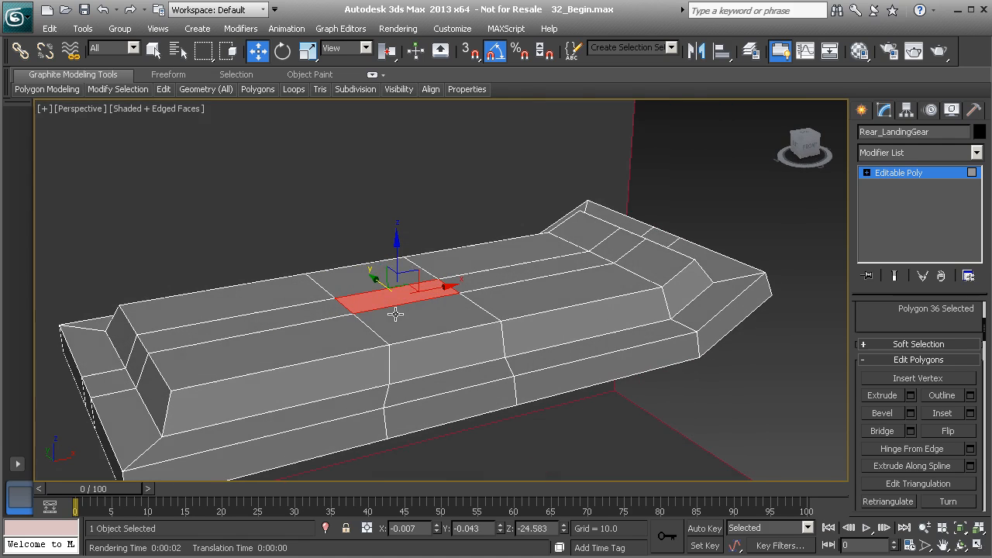
pyautogui.click(910, 396)
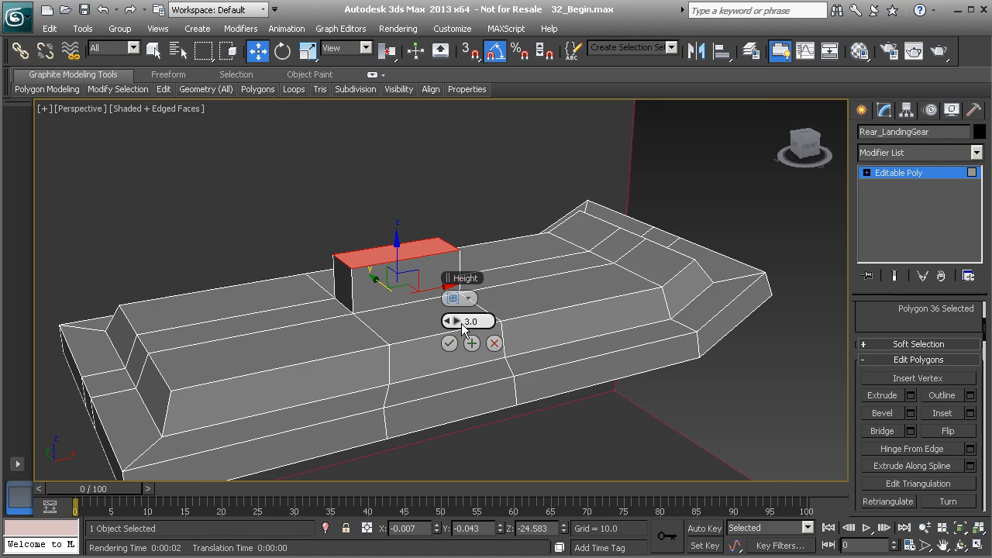
pyautogui.scroll(5, 400, 318)
pyautogui.keyDown('alt'); pyautogui.moveTo(398, 328); pyautogui.dragTo(281, 279, button='middle'); pyautogui.keyUp('alt')
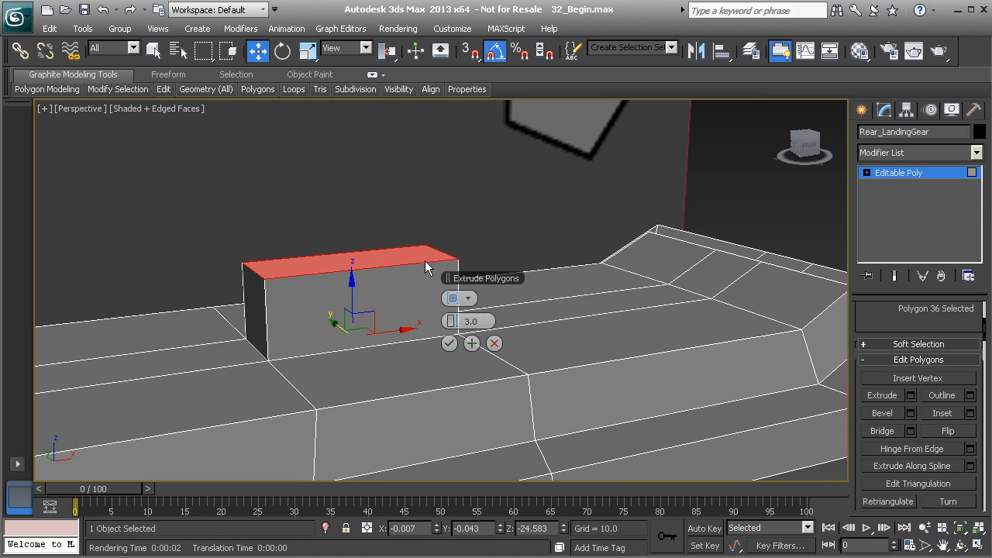
pyautogui.click(472, 343)
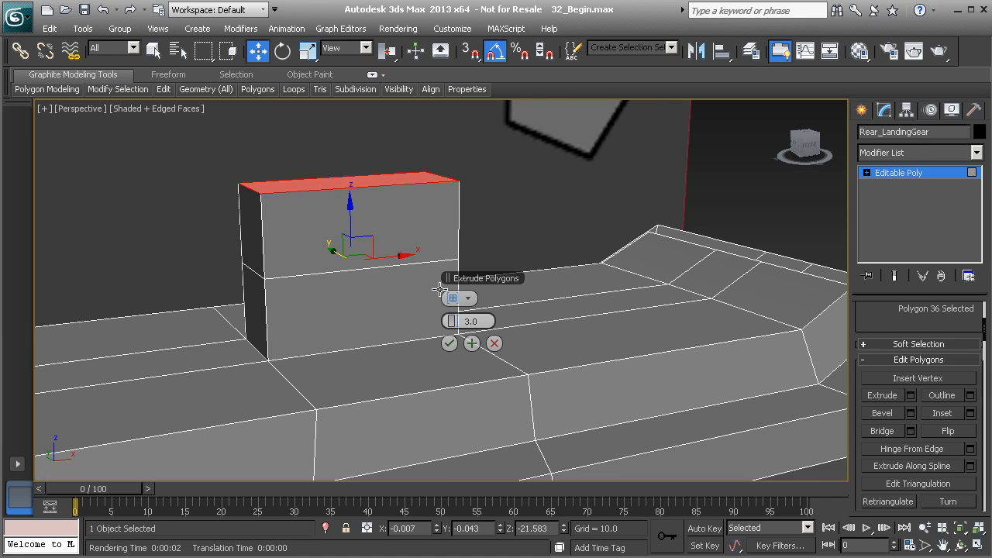
# Step: Set the second extrusion on top of the central block to a height of 2.0
pyautogui.moveTo(445, 319); pyautogui.dragTo(442, 312)
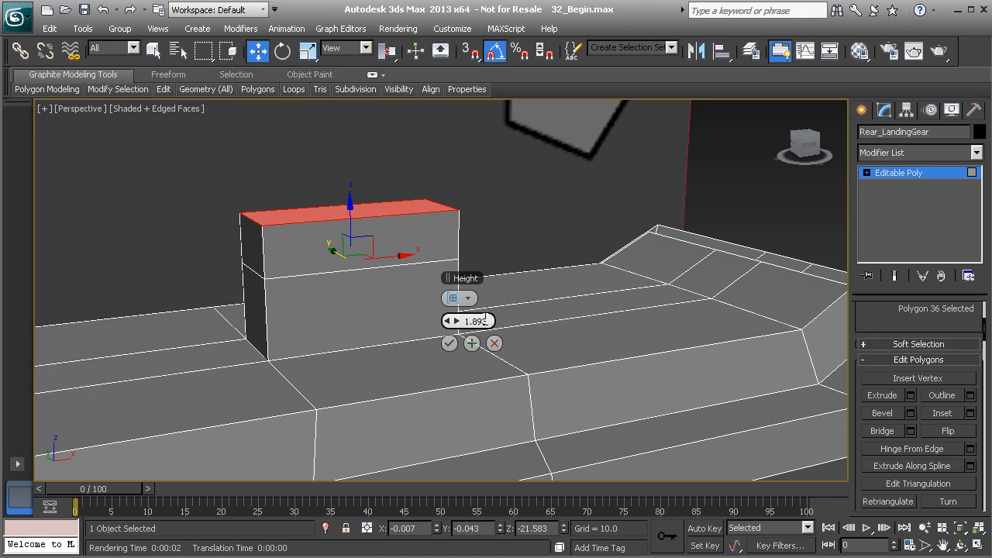
pyautogui.press('Return')
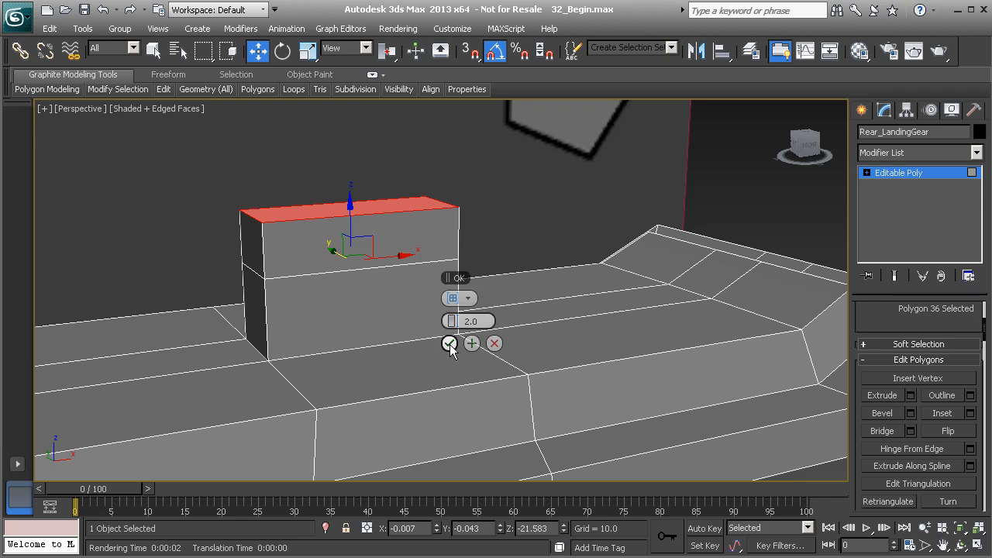
pyautogui.click(450, 344)
# Step: Scale down the central block's top polygon so its upper section tapers inward
pyautogui.click(309, 51)
pyautogui.keyDown('alt'); pyautogui.moveTo(371, 239); pyautogui.dragTo(371, 262, button='middle'); pyautogui.keyUp('alt')
pyautogui.moveTo(284, 225); pyautogui.dragTo(322, 219)
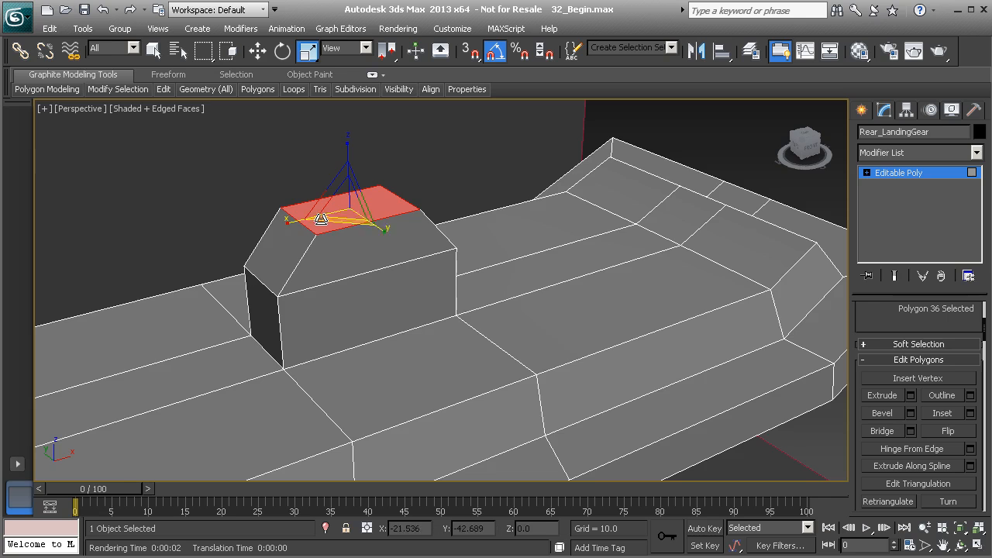
pyautogui.keyDown('alt'); pyautogui.moveTo(337, 235); pyautogui.dragTo(364, 221, button='middle'); pyautogui.keyUp('alt')
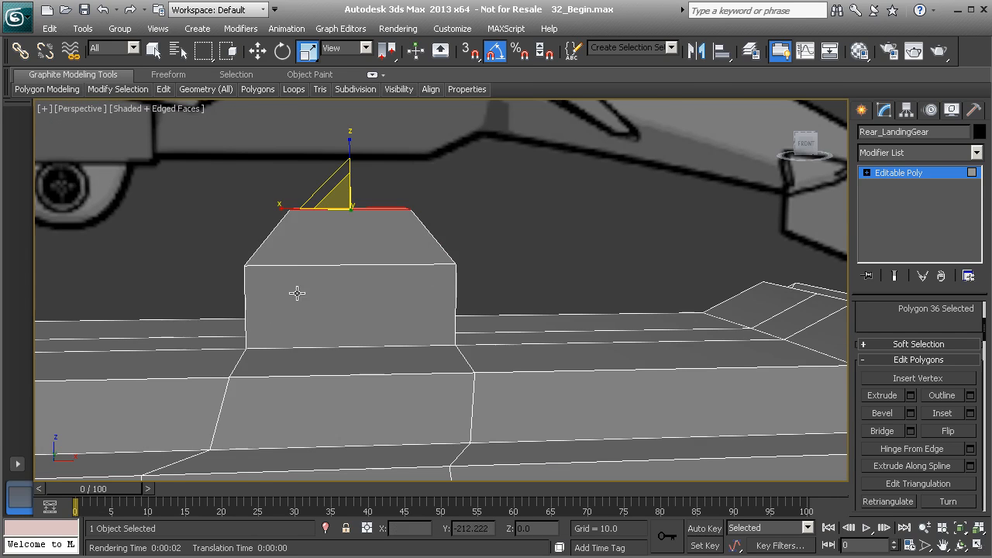
pyautogui.scroll(-4, 297, 292)
pyautogui.keyDown('alt'); pyautogui.moveTo(290, 295); pyautogui.dragTo(485, 288, button='middle'); pyautogui.keyUp('alt')
pyautogui.scroll(3, 378, 300)
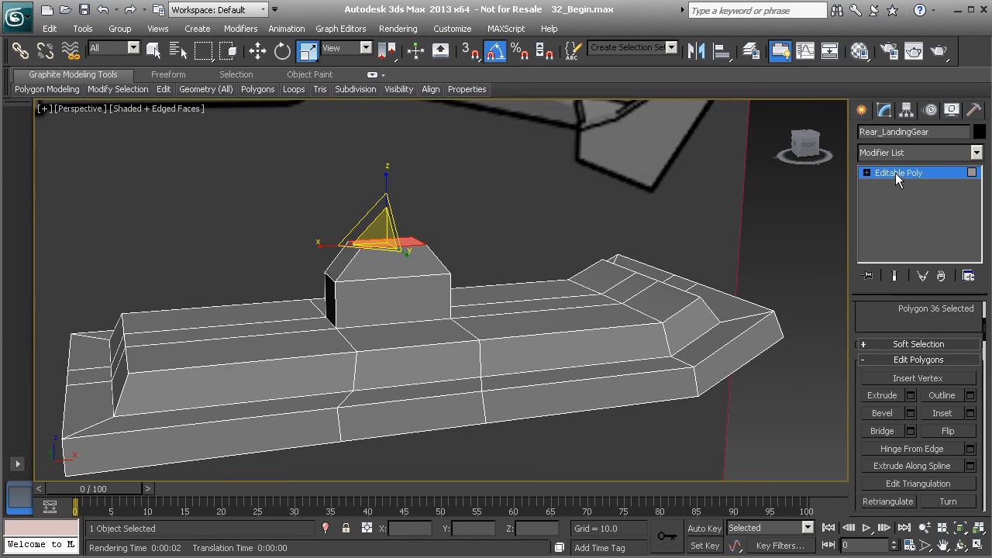
# Step: Add a TurboSmooth modifier to the whole landing gear with 2 iterations and Isoline Display enabled
pyautogui.click(967, 174)
pyautogui.click(976, 154)
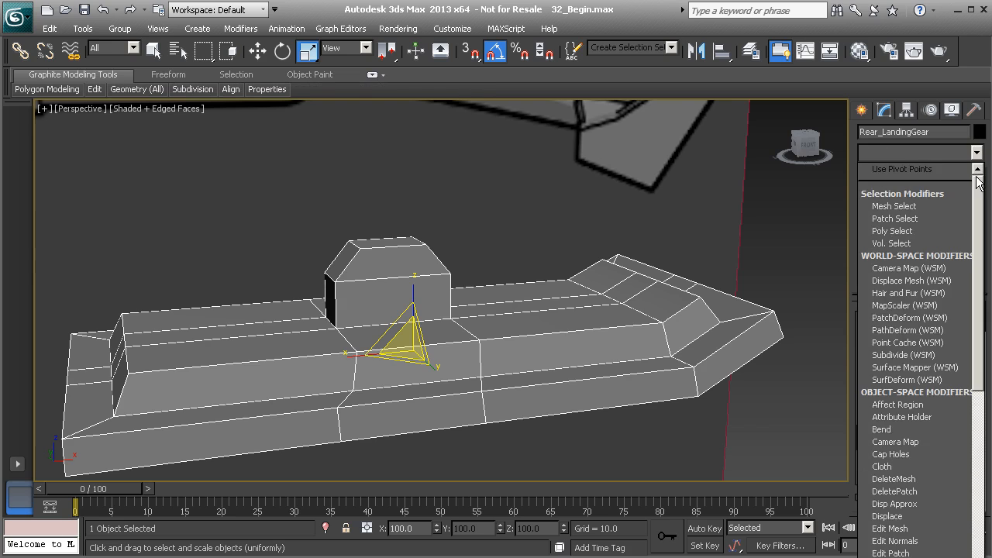
pyautogui.moveTo(978, 185); pyautogui.dragTo(944, 554)
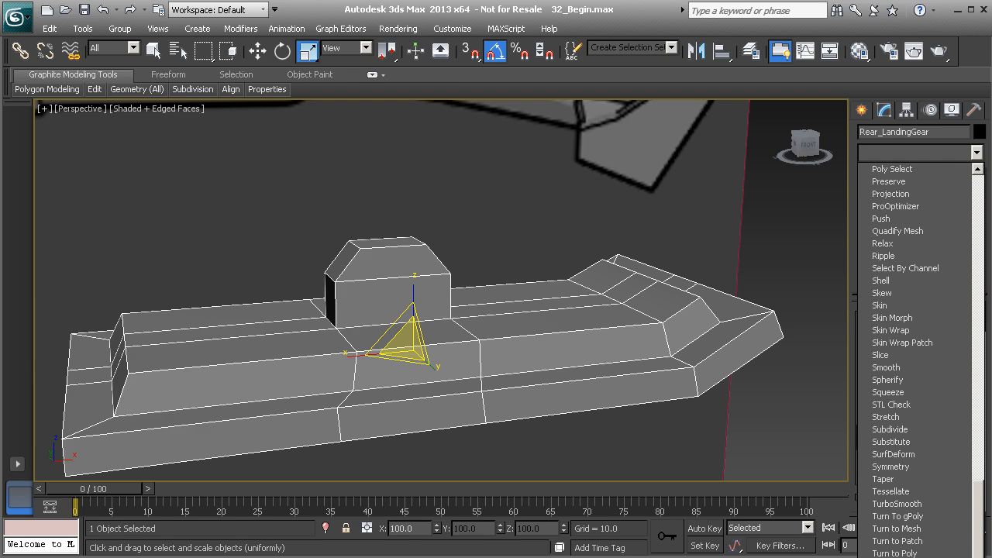
pyautogui.click(897, 504)
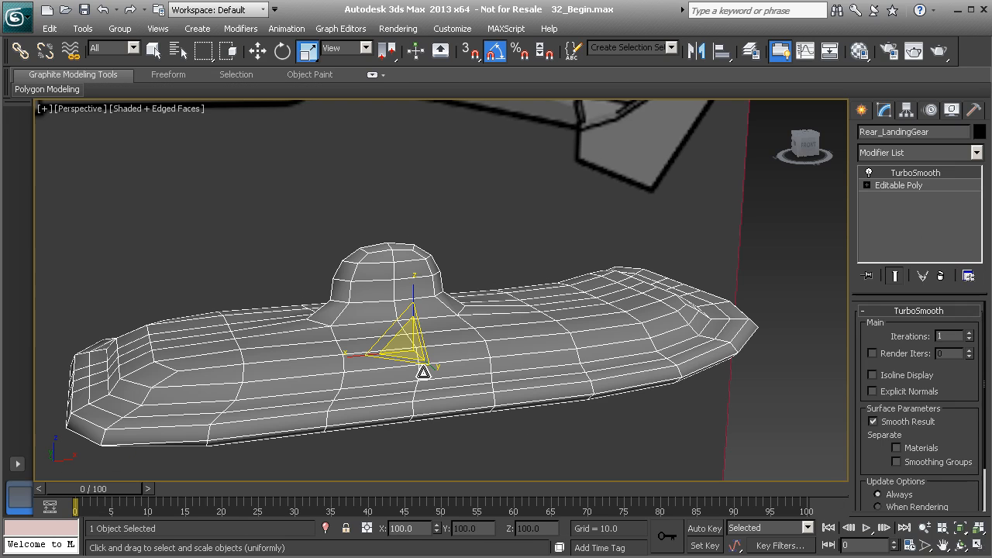
pyautogui.click(969, 333)
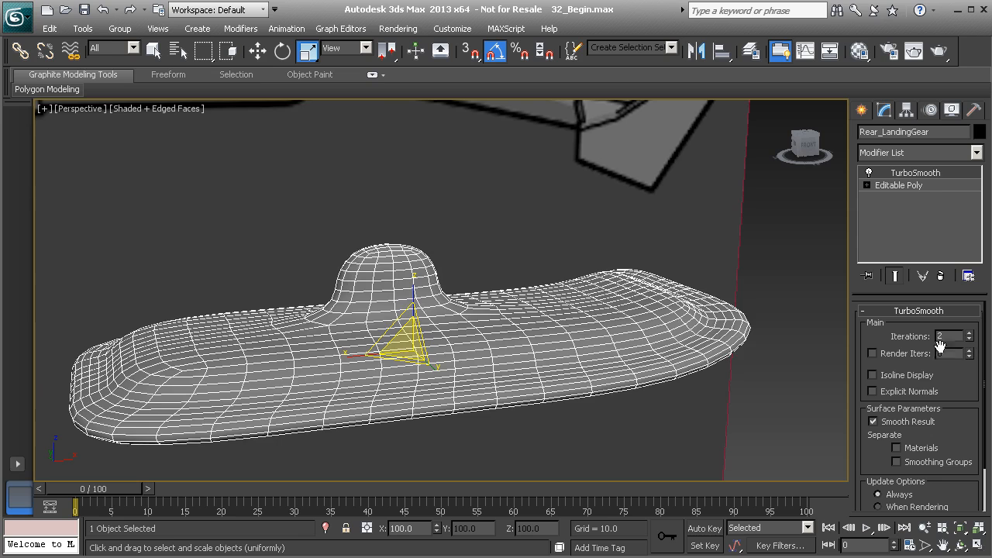
pyautogui.click(873, 374)
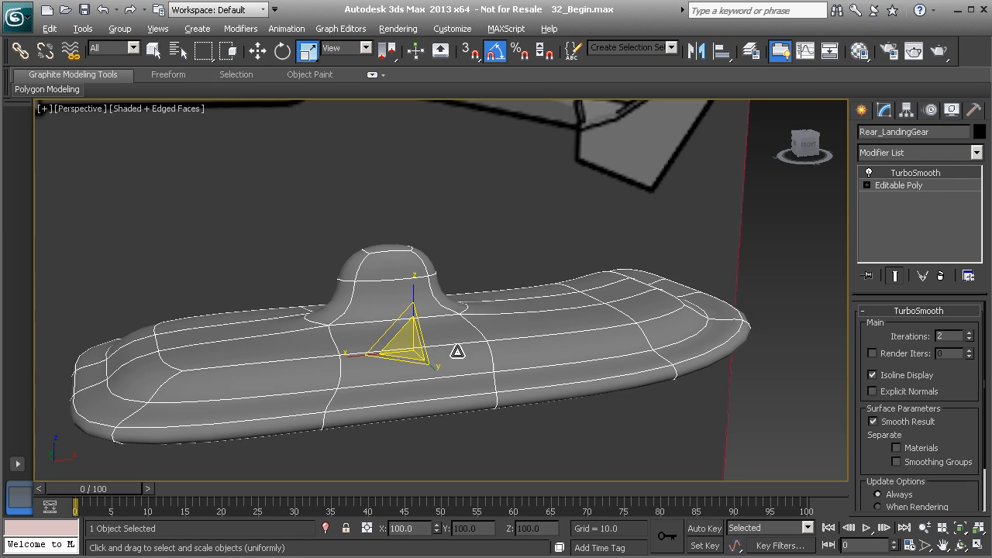
# Step: Return to the Editable Poly's edge level while keeping the smoothed end result shown
pyautogui.keyDown('alt'); pyautogui.moveTo(458, 352); pyautogui.dragTo(542, 351, button='middle'); pyautogui.keyUp('alt')
pyautogui.click(893, 186)
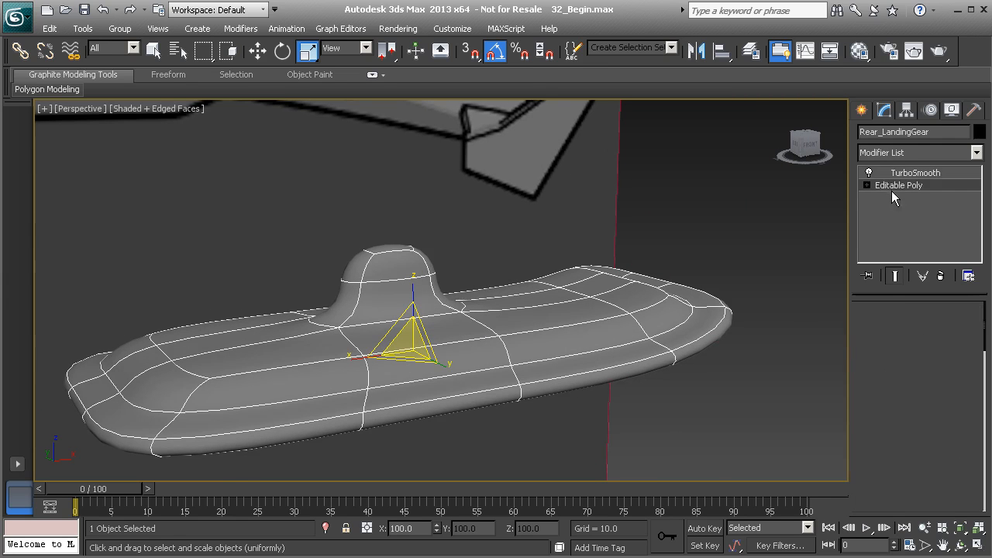
pyautogui.click(894, 276)
pyautogui.click(894, 277)
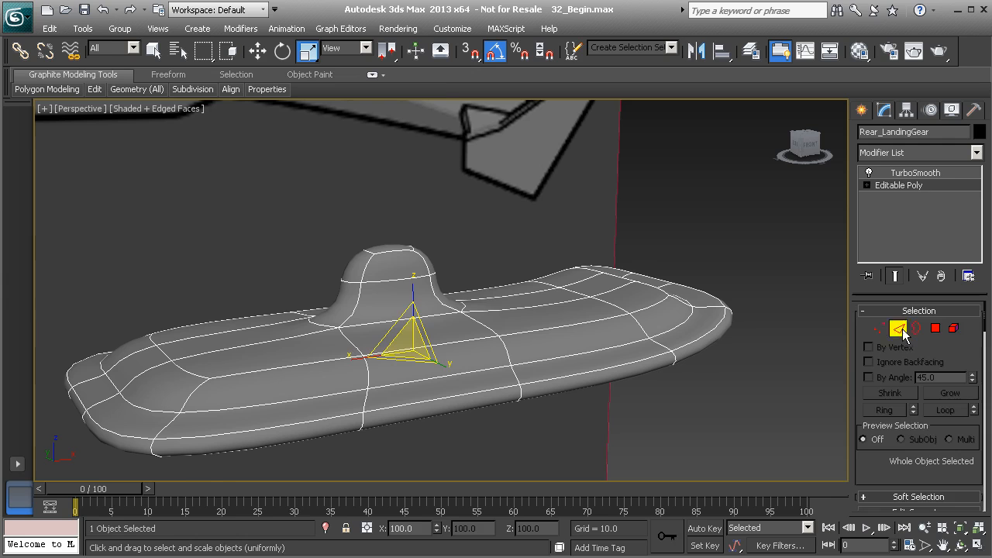
pyautogui.click(899, 328)
# Step: Insert three Swift Loops around the base slab: just inside its top rim and near the side wall's upper and lower edges
pyautogui.moveTo(167, 93)
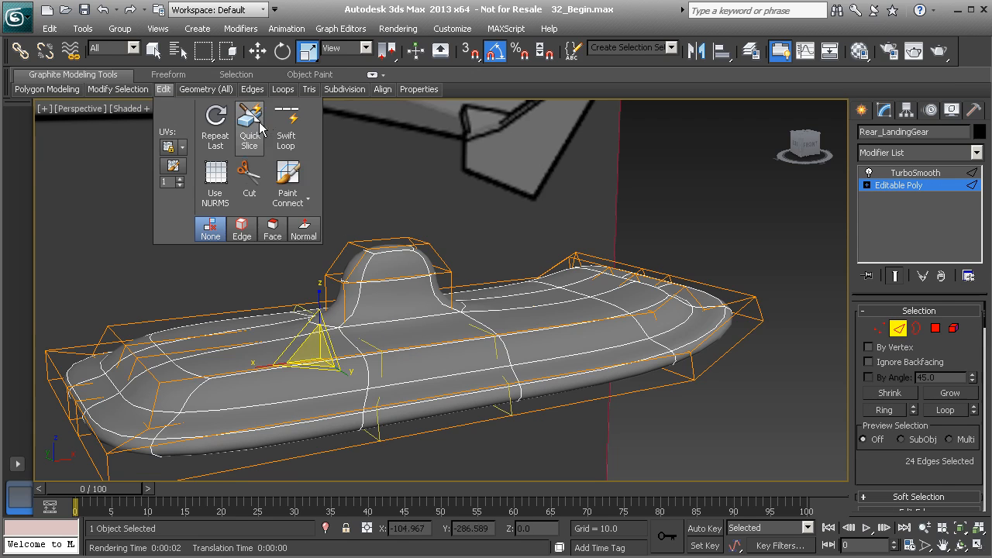
pyautogui.click(287, 128)
pyautogui.moveTo(238, 348); pyautogui.dragTo(328, 282, button='middle')
pyautogui.scroll(6, 155, 318)
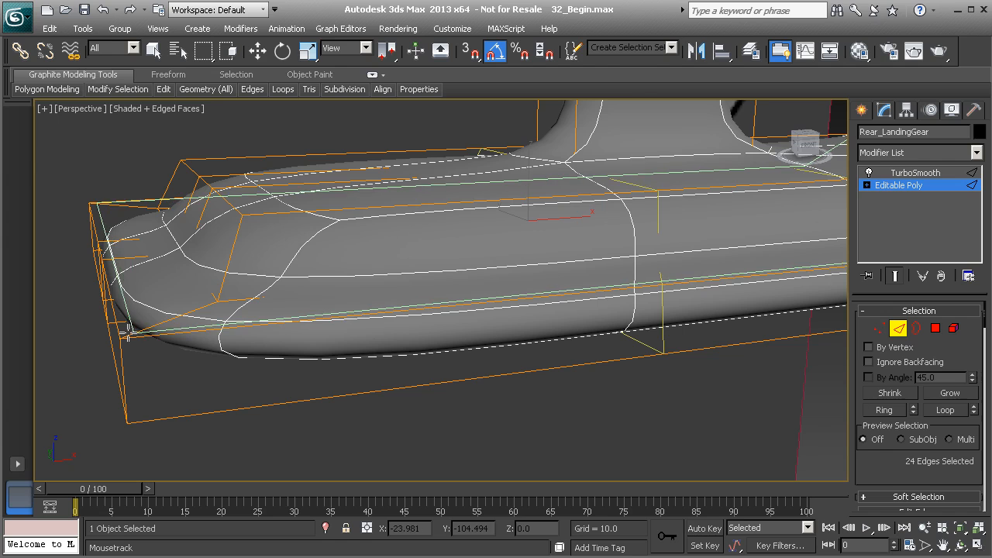
pyautogui.click(124, 331)
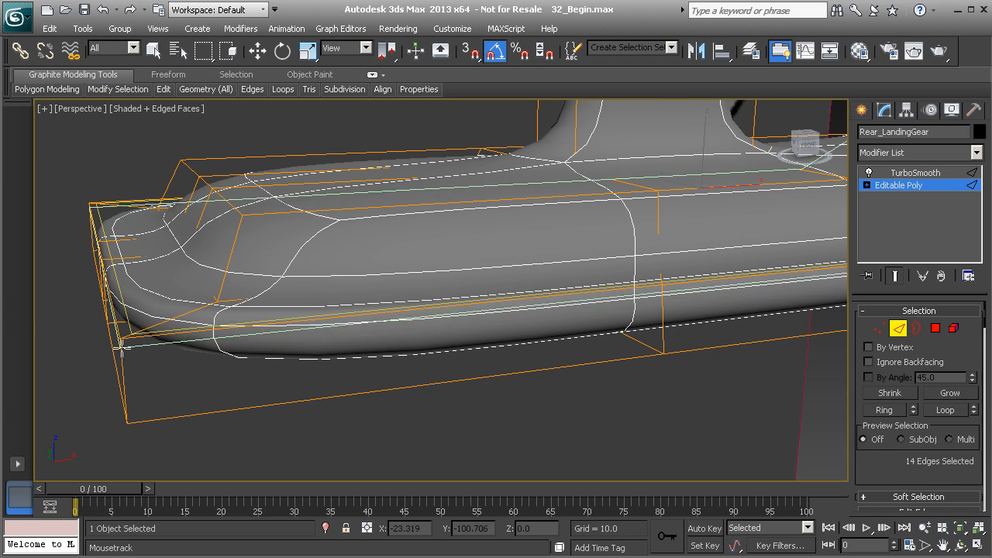
pyautogui.click(118, 350)
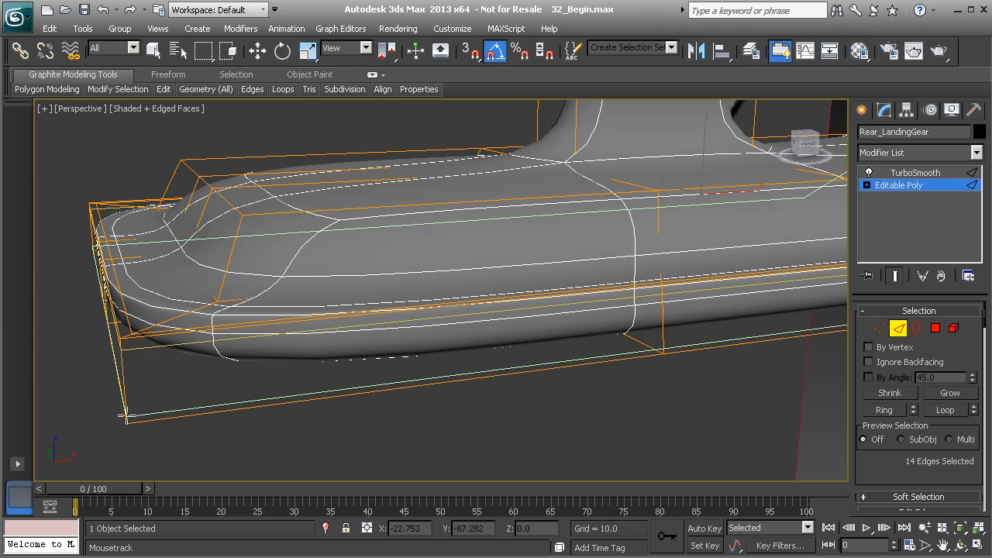
pyautogui.click(125, 393)
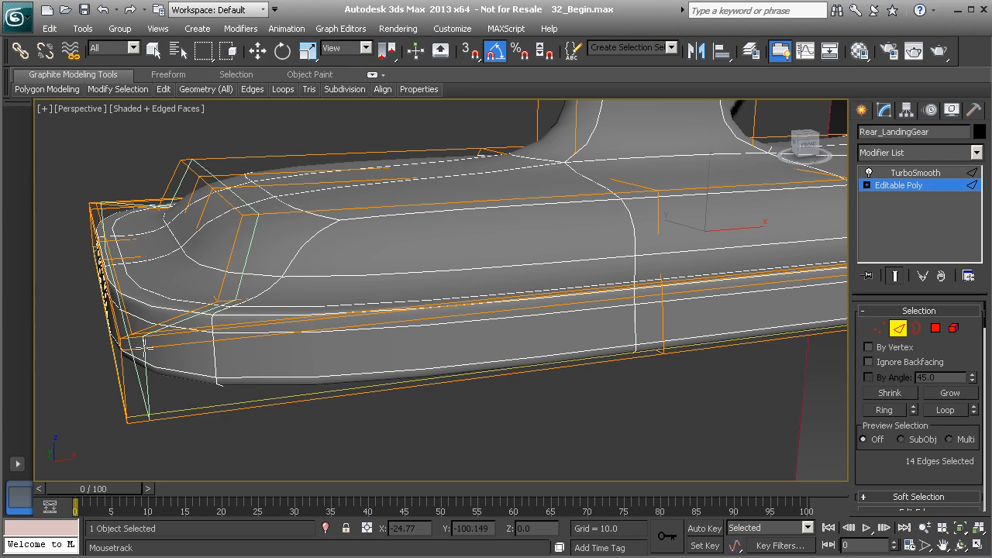
# Step: Insert Swift Loops close to the slab's end and long side, and around the foot of the raised section
pyautogui.click(140, 349)
pyautogui.keyDown('alt'); pyautogui.moveTo(140, 349); pyautogui.dragTo(336, 328, button='middle'); pyautogui.keyUp('alt')
pyautogui.click(328, 341)
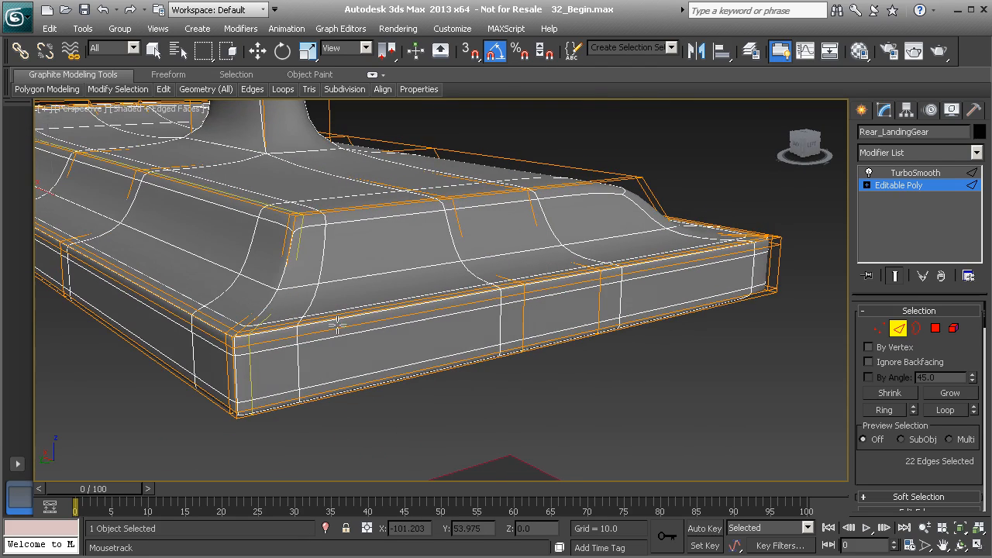
pyautogui.click(283, 288)
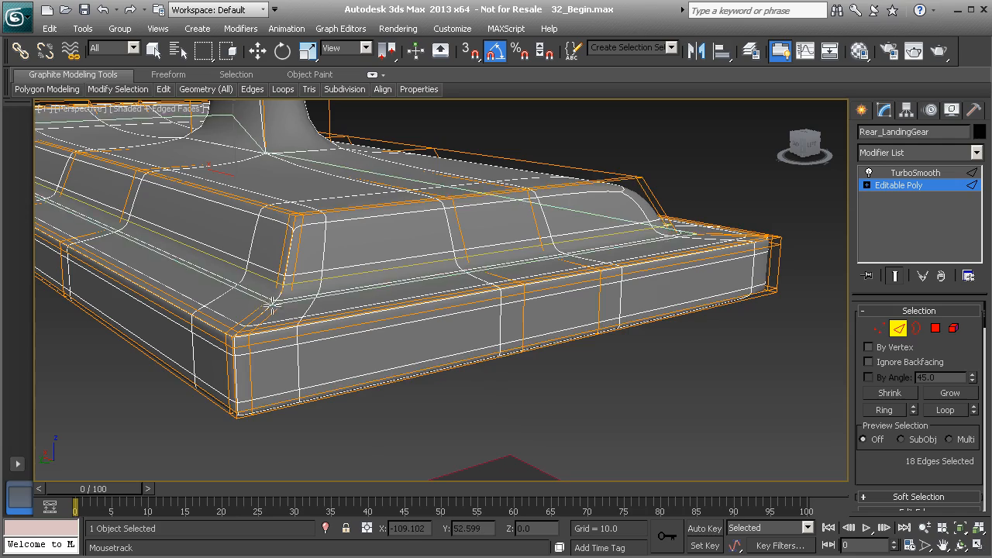
# Step: Insert further Swift Loops on the slab, including a crosswise loop beside the bend of the angled end
pyautogui.keyDown('alt'); pyautogui.moveTo(271, 309); pyautogui.dragTo(372, 333, button='middle'); pyautogui.keyUp('alt')
pyautogui.keyDown('alt'); pyautogui.moveTo(308, 358); pyautogui.dragTo(421, 349, button='middle'); pyautogui.keyUp('alt')
pyautogui.click(360, 184)
pyautogui.keyDown('alt'); pyautogui.moveTo(377, 224); pyautogui.dragTo(408, 347, button='middle'); pyautogui.keyUp('alt')
pyautogui.moveTo(408, 348); pyautogui.dragTo(421, 310, button='middle')
pyautogui.scroll(5, 394, 290)
pyautogui.scroll(3, 421, 310)
pyautogui.moveTo(386, 252); pyautogui.dragTo(408, 298, button='middle')
pyautogui.click(429, 291)
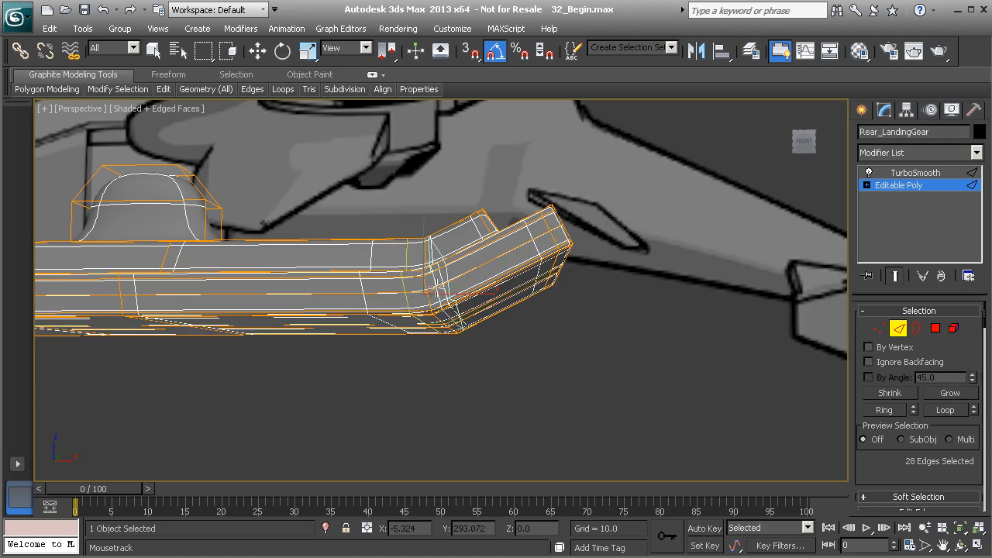
# Step: Insert a crosswise Swift Loop on the slab just beyond each end of the central strut
pyautogui.keyDown('alt'); pyautogui.moveTo(440, 286); pyautogui.dragTo(403, 299, button='middle'); pyautogui.keyUp('alt')
pyautogui.moveTo(403, 298); pyautogui.dragTo(546, 329, button='middle')
pyautogui.scroll(3, 547, 329)
pyautogui.moveTo(271, 279); pyautogui.dragTo(508, 345, button='middle')
pyautogui.keyDown('alt'); pyautogui.moveTo(361, 284); pyautogui.dragTo(393, 328, button='middle'); pyautogui.keyUp('alt')
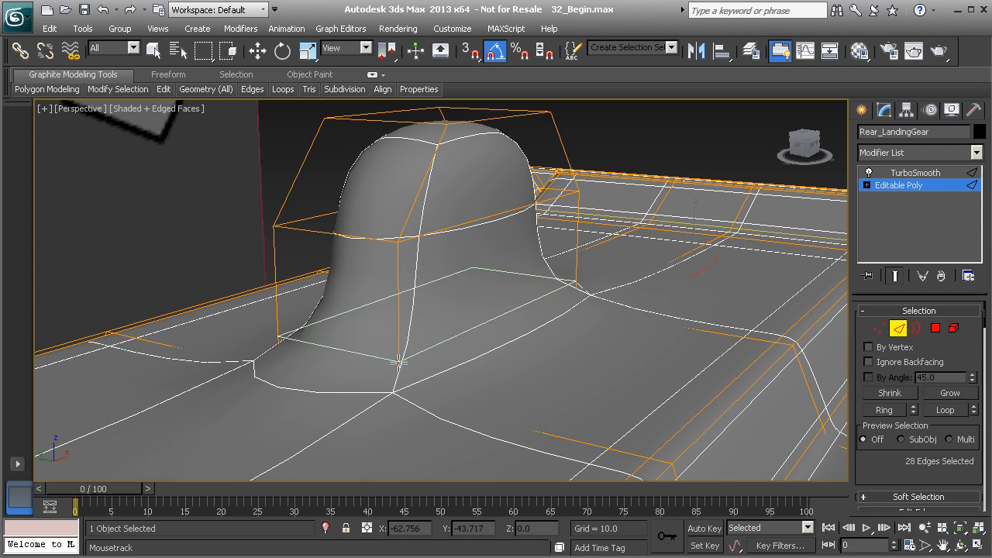
pyautogui.keyDown('alt'); pyautogui.moveTo(397, 390); pyautogui.dragTo(292, 350, button='middle'); pyautogui.keyUp('alt')
pyautogui.click(308, 351)
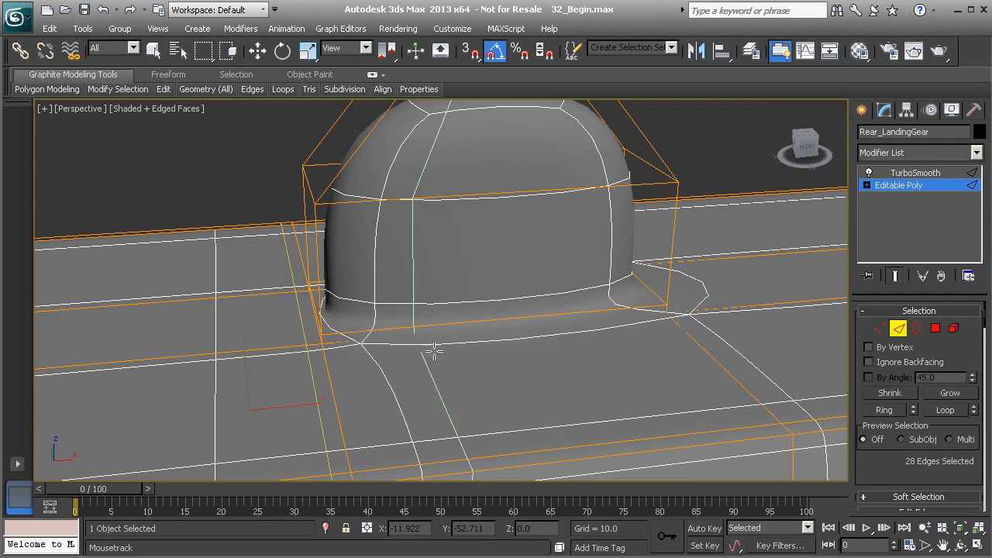
pyautogui.moveTo(432, 354); pyautogui.dragTo(343, 353, button='middle')
pyautogui.click(380, 315)
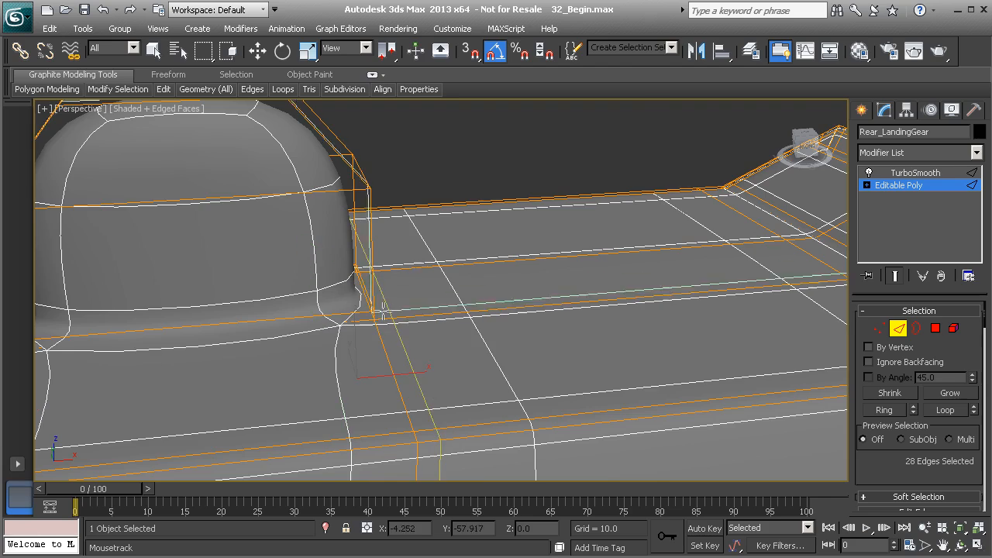
# Step: Insert two lengthwise Swift Loops through the central strut, one close to each of its long sides
pyautogui.keyDown('alt'); pyautogui.moveTo(262, 313); pyautogui.dragTo(416, 292, button='middle'); pyautogui.keyUp('alt')
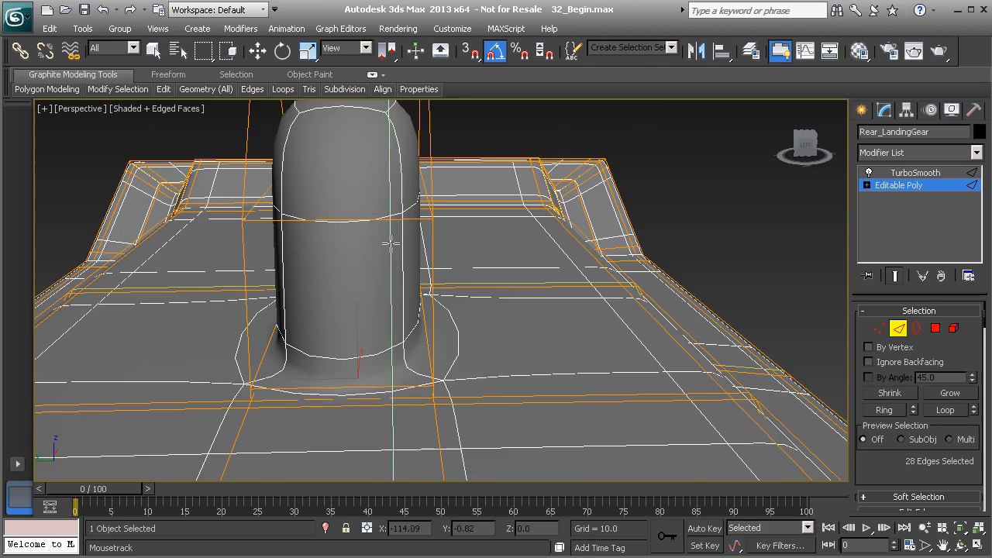
pyautogui.moveTo(393, 241); pyautogui.dragTo(398, 277, button='middle')
pyautogui.scroll(-3, 409, 264)
pyautogui.scroll(-5, 411, 263)
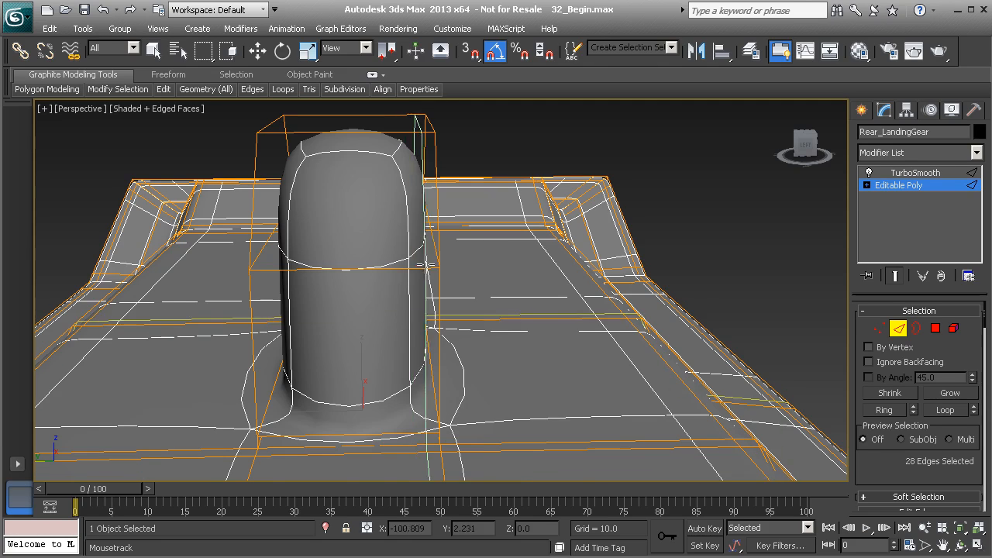
pyautogui.click(424, 272)
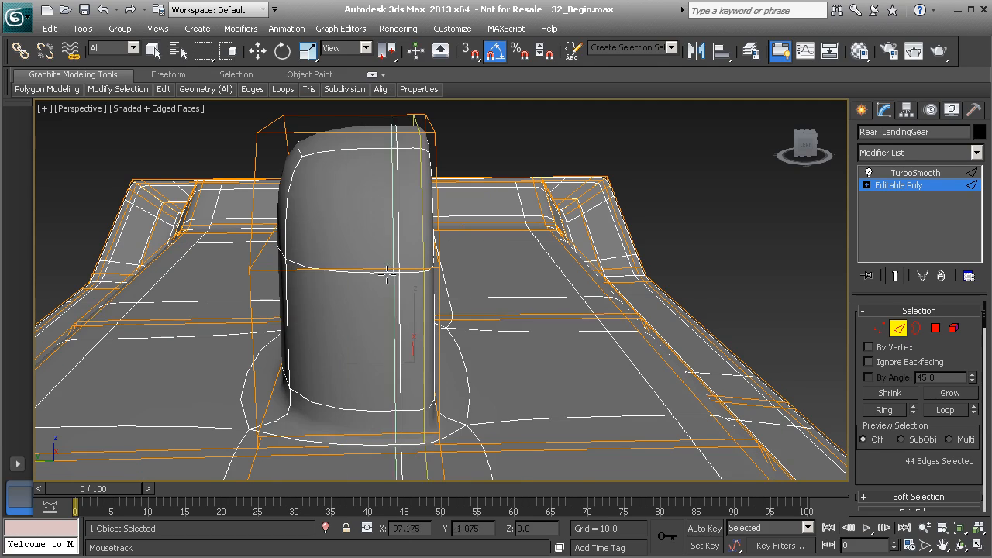
pyautogui.click(260, 270)
# Step: Leave edge editing on the rear landing gear and activate the Move tool
pyautogui.keyDown('alt'); pyautogui.moveTo(345, 166); pyautogui.dragTo(543, 275, button='middle'); pyautogui.keyUp('alt')
pyautogui.keyDown('alt'); pyautogui.moveTo(200, 193); pyautogui.dragTo(541, 202, button='middle'); pyautogui.keyUp('alt')
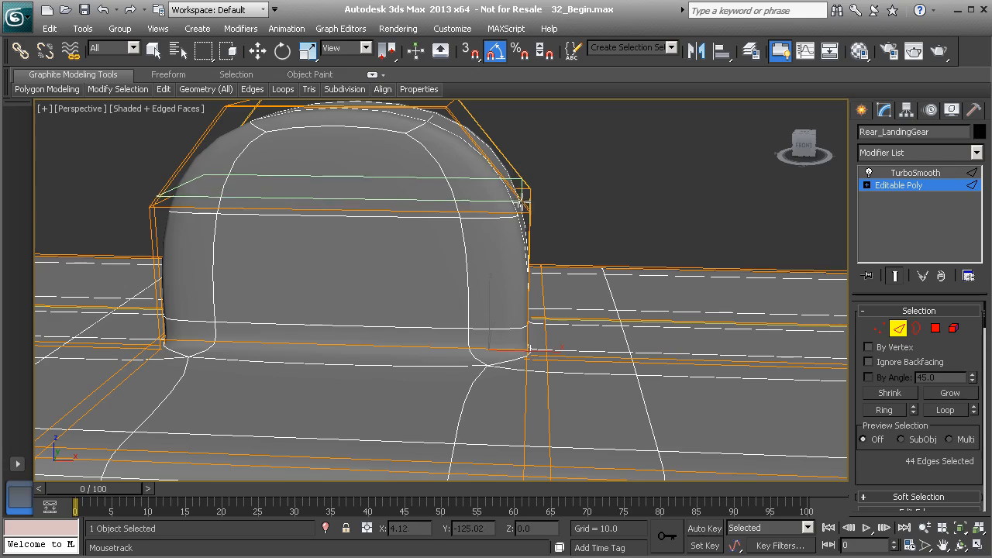
pyautogui.keyDown('alt'); pyautogui.moveTo(467, 272); pyautogui.dragTo(486, 308, button='middle'); pyautogui.keyUp('alt')
pyautogui.scroll(-3, 431, 318)
pyautogui.scroll(-3, 391, 326)
pyautogui.click(925, 190)
pyautogui.press('w')
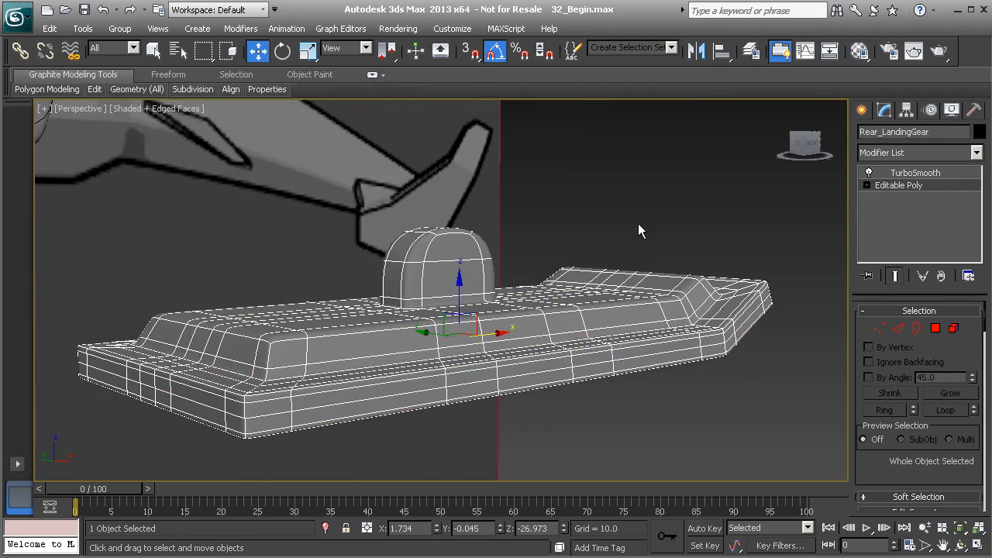
# Step: Select Front_LandingGear and thicken its flat sheet with a Shell modifier using an inner amount of 2.0 and an outer amount of 0.0
pyautogui.click(624, 219)
pyautogui.keyDown('alt'); pyautogui.moveTo(623, 218); pyautogui.dragTo(553, 262, button='middle'); pyautogui.keyUp('alt')
pyautogui.scroll(-3, 457, 283)
pyautogui.moveTo(522, 291)
pyautogui.keyDown('alt'); pyautogui.mouseDown(button='middle')
pyautogui.moveTo(468, 303)
pyautogui.moveTo(501, 303)
pyautogui.moveTo(502, 287)
pyautogui.moveTo(401, 297)
pyautogui.moveTo(361, 283)
pyautogui.moveTo(254, 280)
pyautogui.moveTo(468, 306)
pyautogui.moveTo(534, 301)
pyautogui.mouseUp(button='middle'); pyautogui.keyUp('alt')
pyautogui.keyDown('alt'); pyautogui.moveTo(420, 309); pyautogui.dragTo(385, 278, button='middle'); pyautogui.keyUp('alt')
pyautogui.click(356, 272)
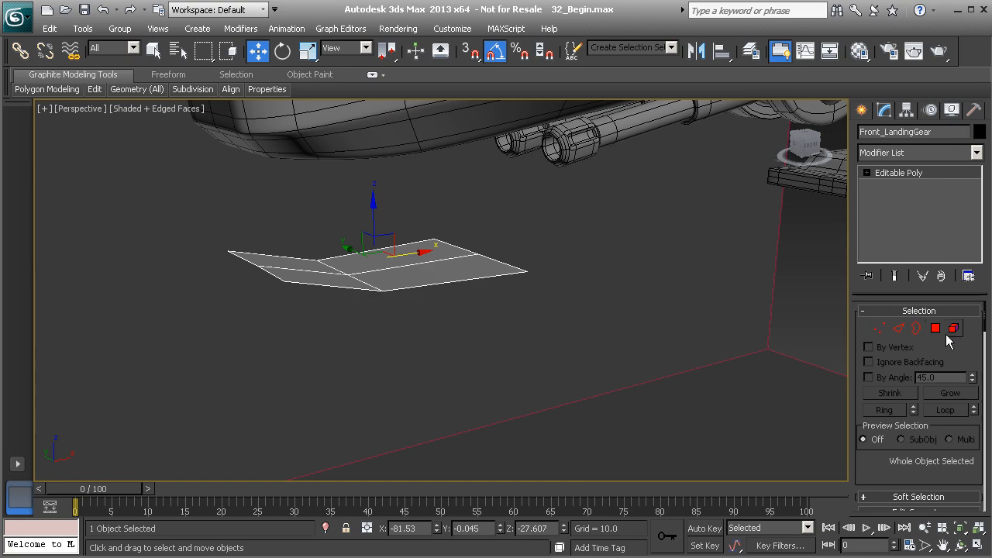
pyautogui.click(977, 153)
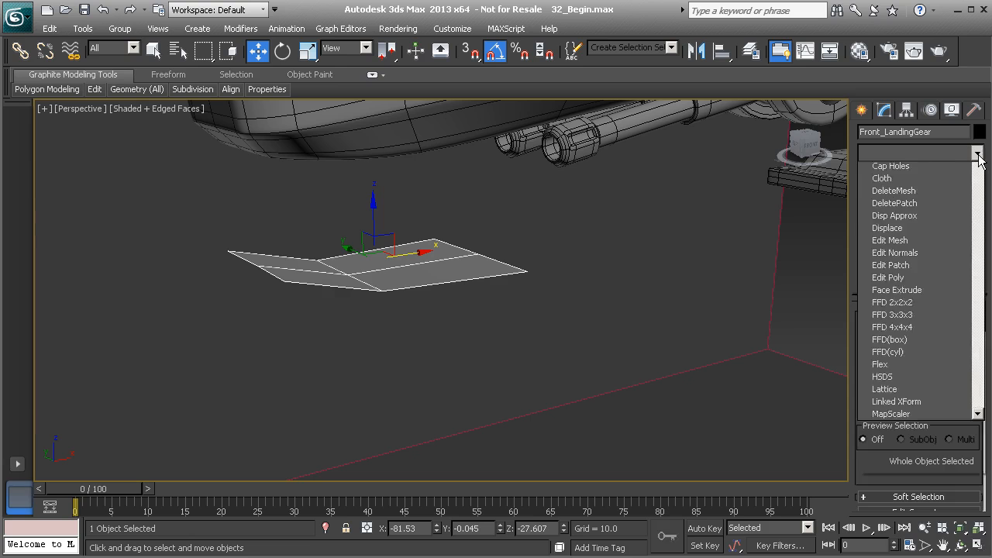
pyautogui.moveTo(976, 205); pyautogui.dragTo(978, 504)
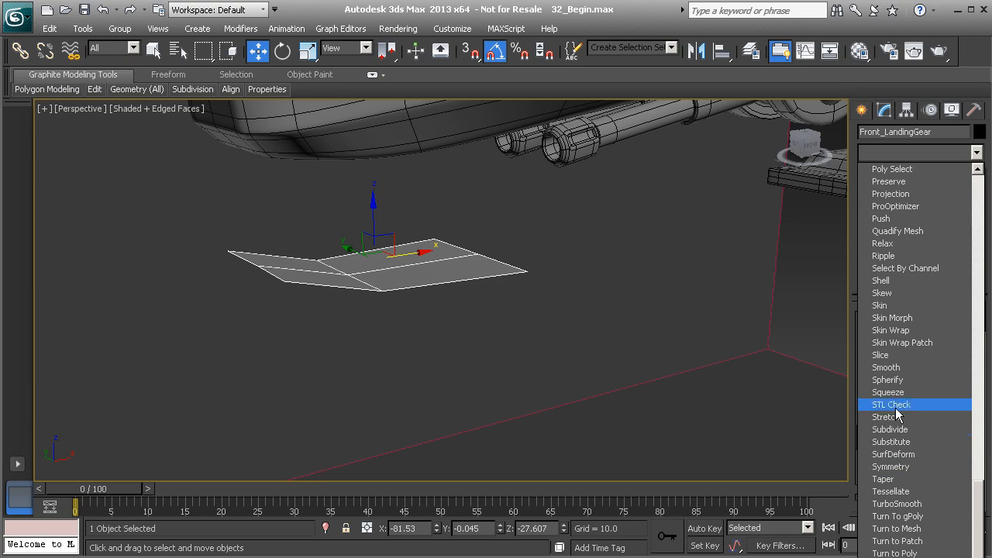
pyautogui.click(881, 280)
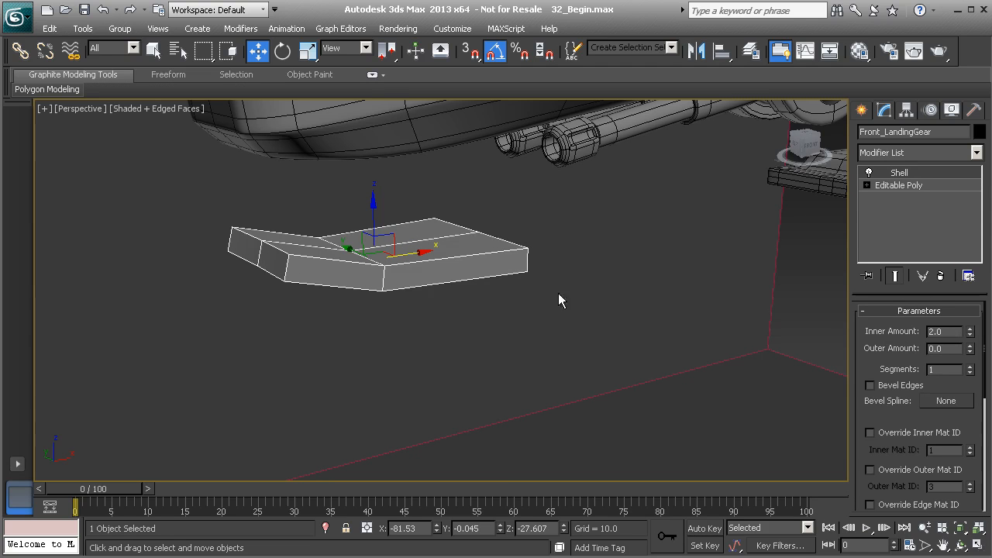
pyautogui.keyDown('alt'); pyautogui.moveTo(402, 262); pyautogui.dragTo(344, 260, button='middle'); pyautogui.keyUp('alt')
pyautogui.scroll(4, 342, 281)
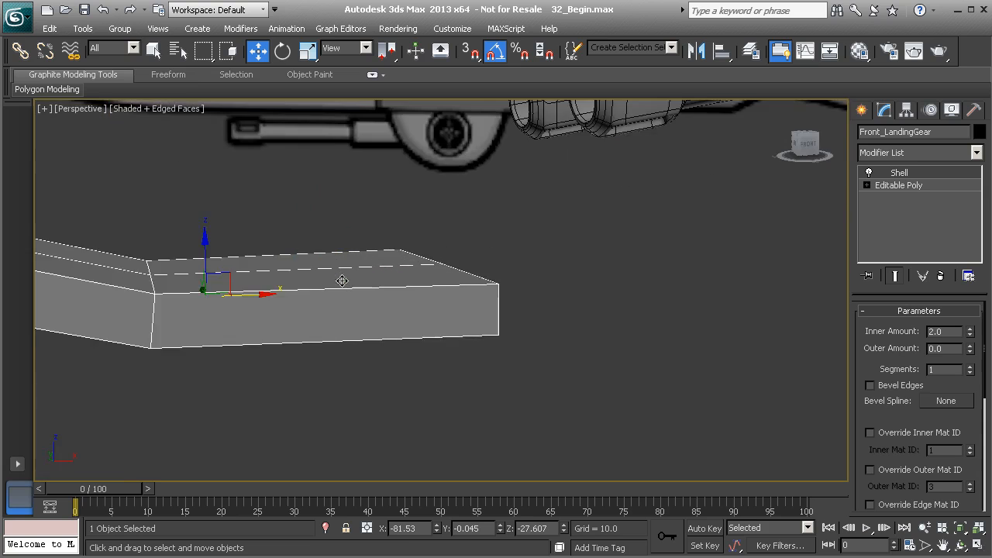
pyautogui.moveTo(373, 301); pyautogui.dragTo(428, 308, button='middle')
pyautogui.scroll(-3, 453, 312)
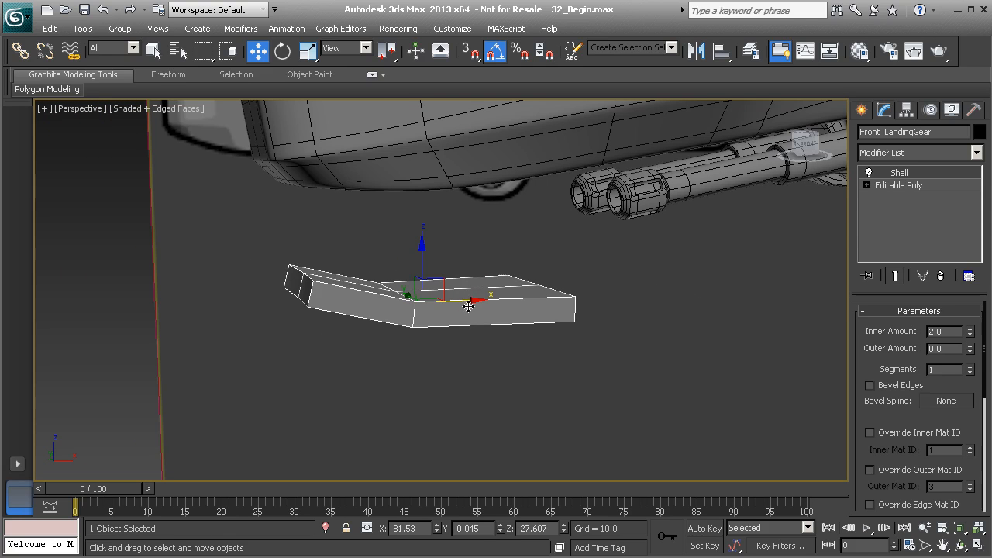
pyautogui.rightClick(517, 296)
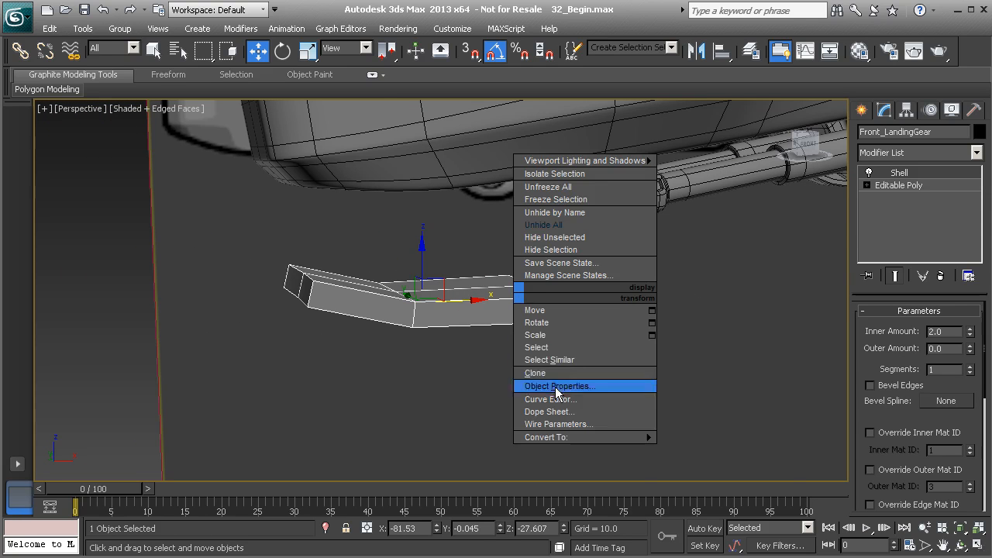
pyautogui.moveTo(560, 439)
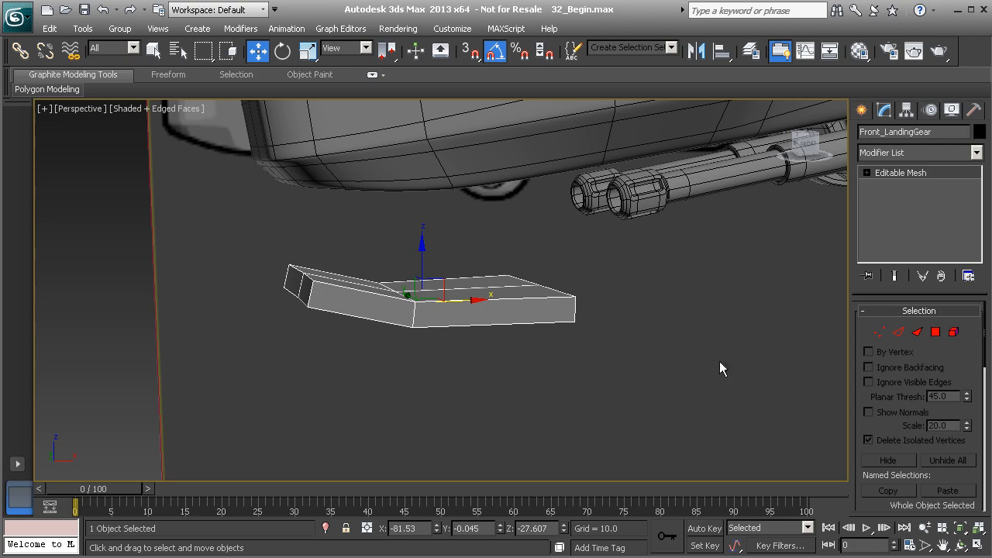
pyautogui.hotkey('ctrl', 'z')
# Step: Convert the shelled Front_LandingGear to an Editable Poly
pyautogui.rightClick(495, 293)
pyautogui.moveTo(541, 438)
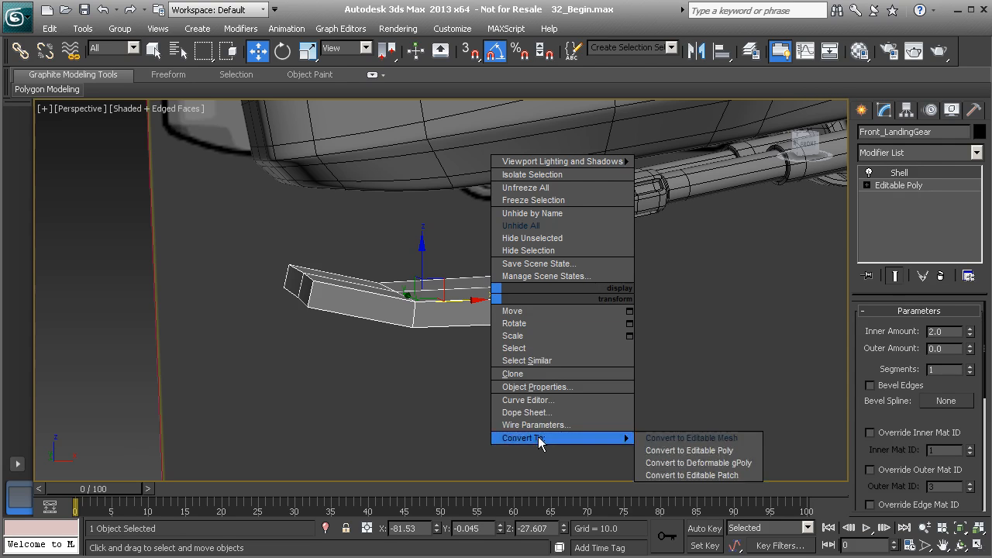
pyautogui.click(672, 451)
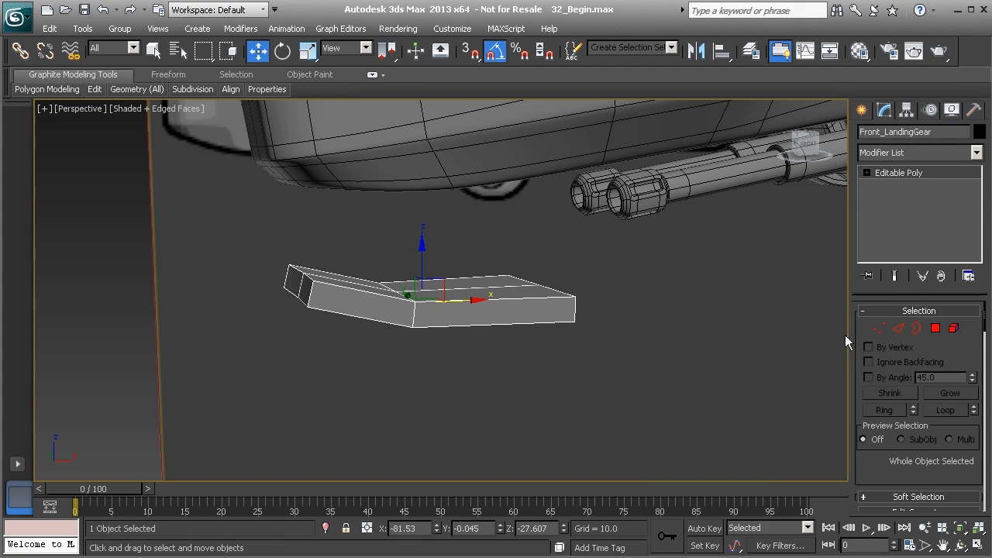
pyautogui.moveTo(966, 360); pyautogui.dragTo(937, 367)
# Step: Select the lengthwise edge loop through the middle of the front landing gear slab and chamfer it by 1.0
pyautogui.keyDown('alt'); pyautogui.moveTo(696, 350); pyautogui.dragTo(503, 338, button='middle'); pyautogui.keyUp('alt')
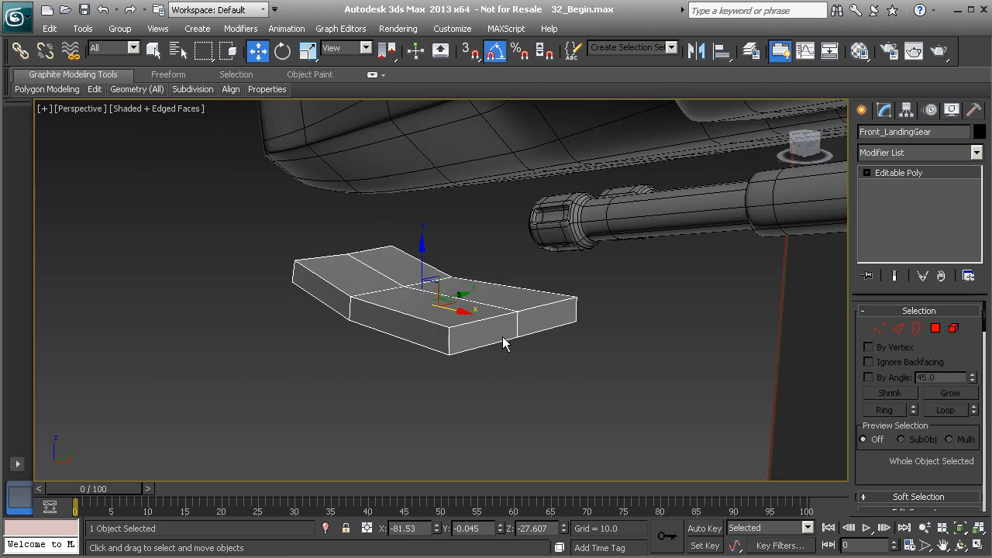
pyautogui.keyDown('alt'); pyautogui.moveTo(426, 304); pyautogui.dragTo(408, 301, button='middle'); pyautogui.keyUp('alt')
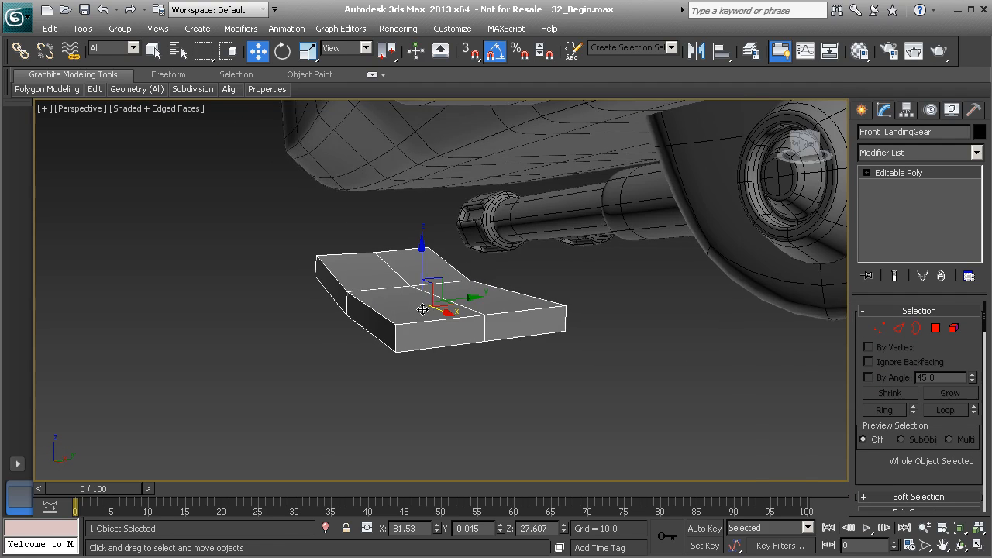
pyautogui.scroll(3, 422, 309)
pyautogui.press('2')
pyautogui.click(420, 308)
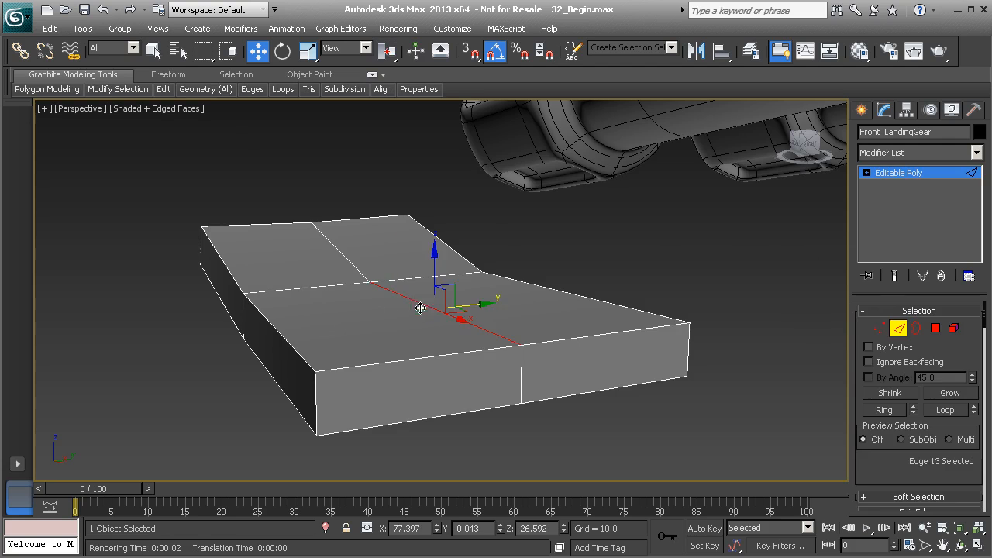
pyautogui.doubleClick(422, 305)
pyautogui.scroll(-4, 908, 441)
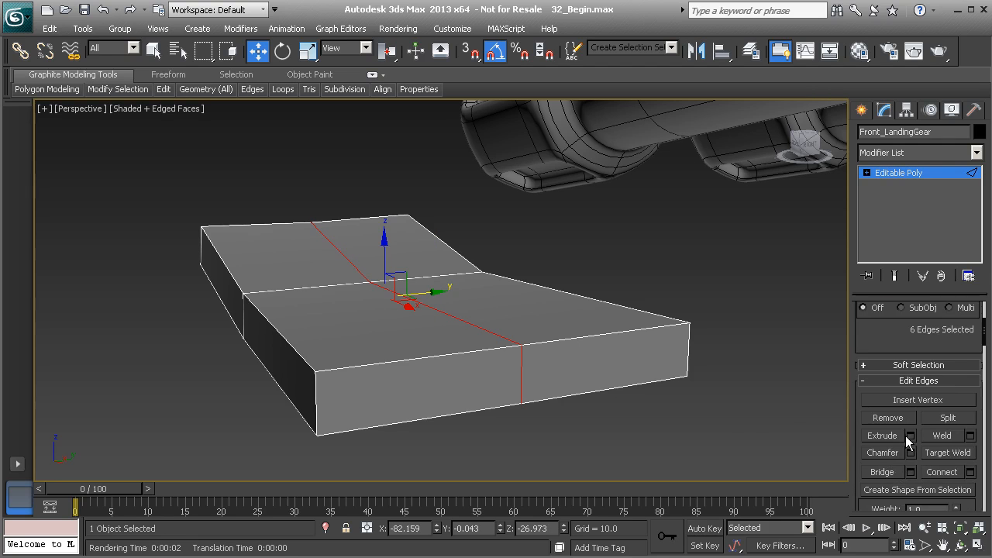
pyautogui.click(910, 454)
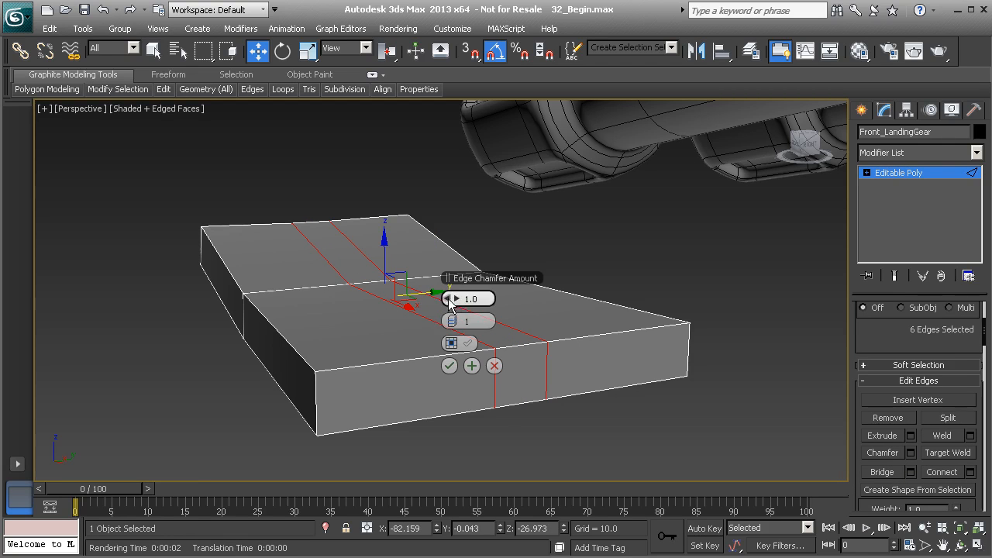
pyautogui.click(450, 366)
# Step: Connect the lengthwise edges of the slab's flat section with one crosswise segment, sliding it towards the bend
pyautogui.keyDown('alt'); pyautogui.moveTo(394, 359); pyautogui.dragTo(446, 310, button='middle'); pyautogui.keyUp('alt')
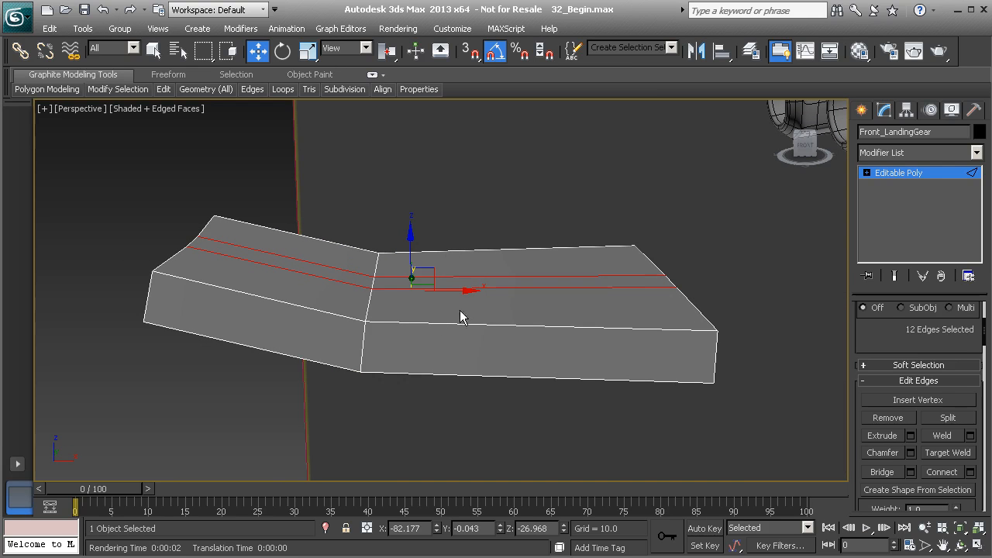
pyautogui.moveTo(469, 451); pyautogui.dragTo(469, 451)
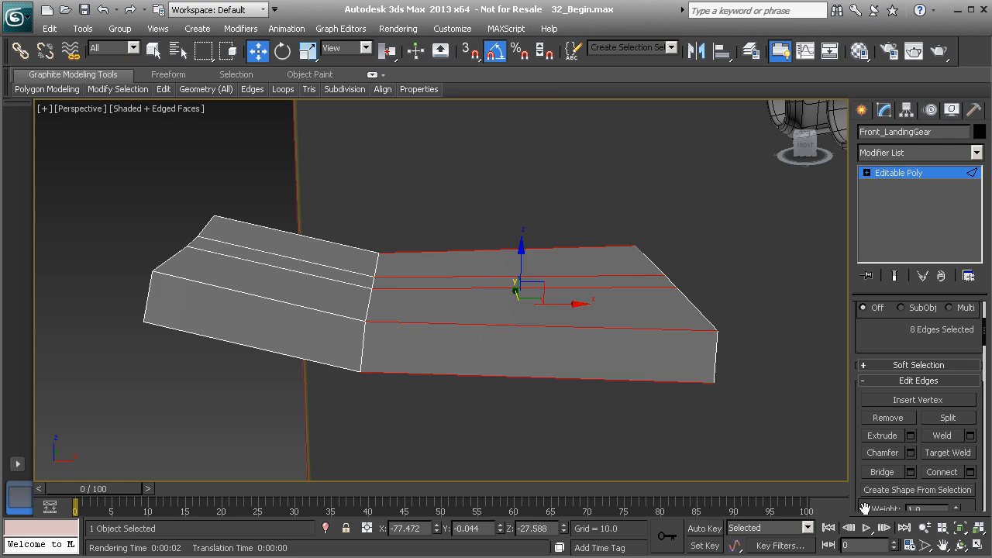
pyautogui.click(971, 474)
pyautogui.click(456, 300)
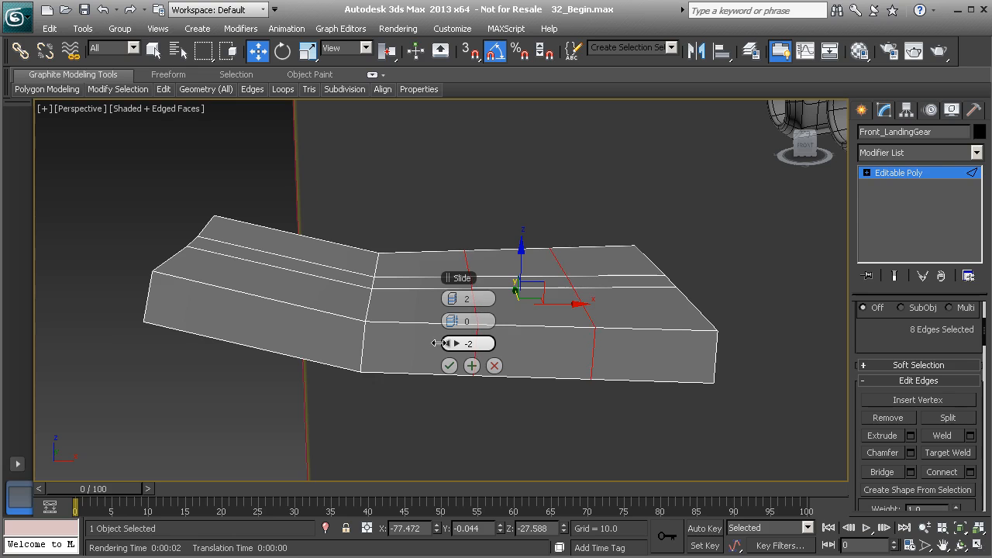
pyautogui.moveTo(433, 343); pyautogui.dragTo(434, 348)
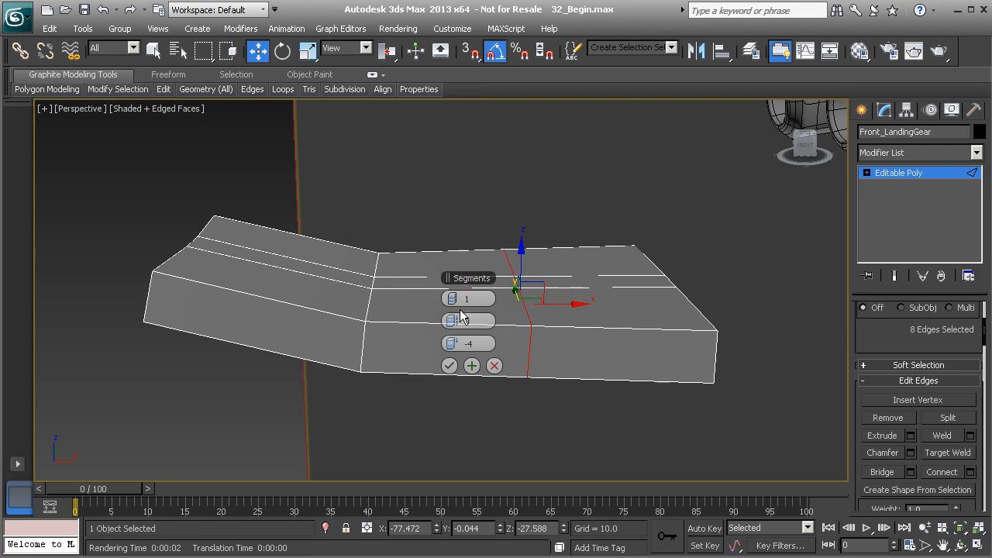
pyautogui.moveTo(421, 285)
pyautogui.keyDown('alt'); pyautogui.mouseDown(button='middle')
pyautogui.moveTo(429, 311)
pyautogui.moveTo(403, 291)
pyautogui.mouseUp(button='middle'); pyautogui.keyUp('alt')
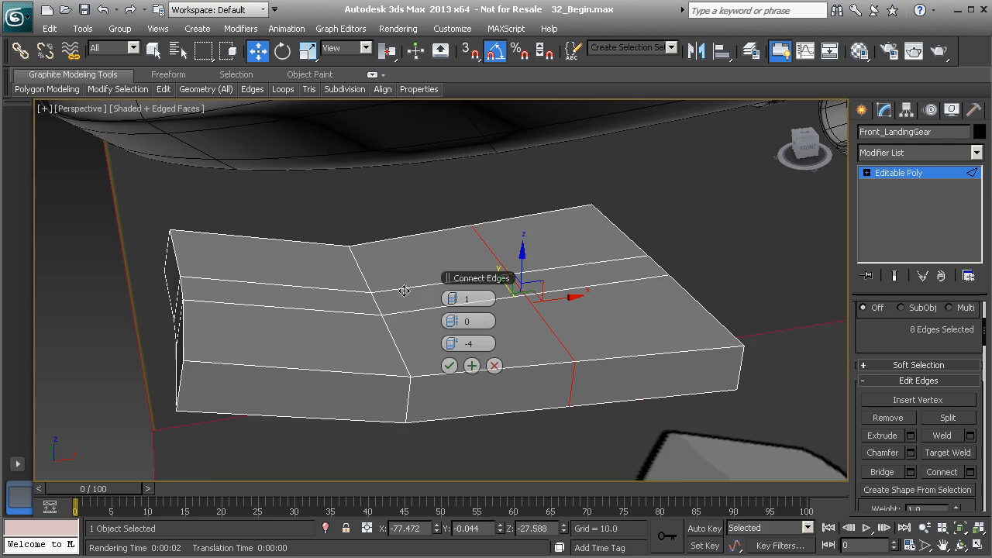
pyautogui.keyDown('alt'); pyautogui.moveTo(434, 350); pyautogui.dragTo(416, 328, button='middle'); pyautogui.keyUp('alt')
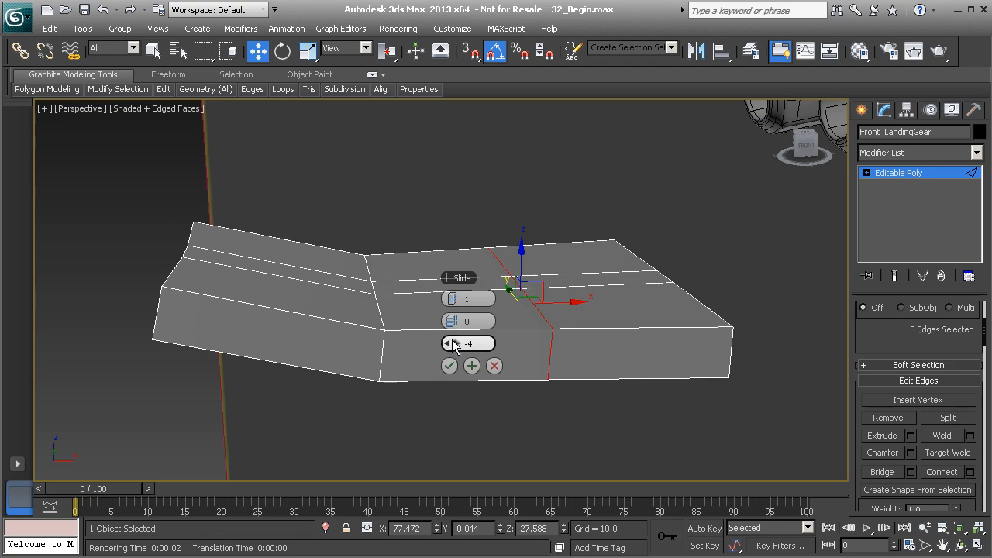
pyautogui.moveTo(411, 342); pyautogui.dragTo(408, 342)
pyautogui.click(450, 366)
# Step: Extrude the narrow central polygon on the slab's upper face, between the bend and the new crosswise loop, with a height of 2.0
pyautogui.keyDown('alt'); pyautogui.moveTo(466, 313); pyautogui.dragTo(512, 326, button='middle'); pyautogui.keyUp('alt')
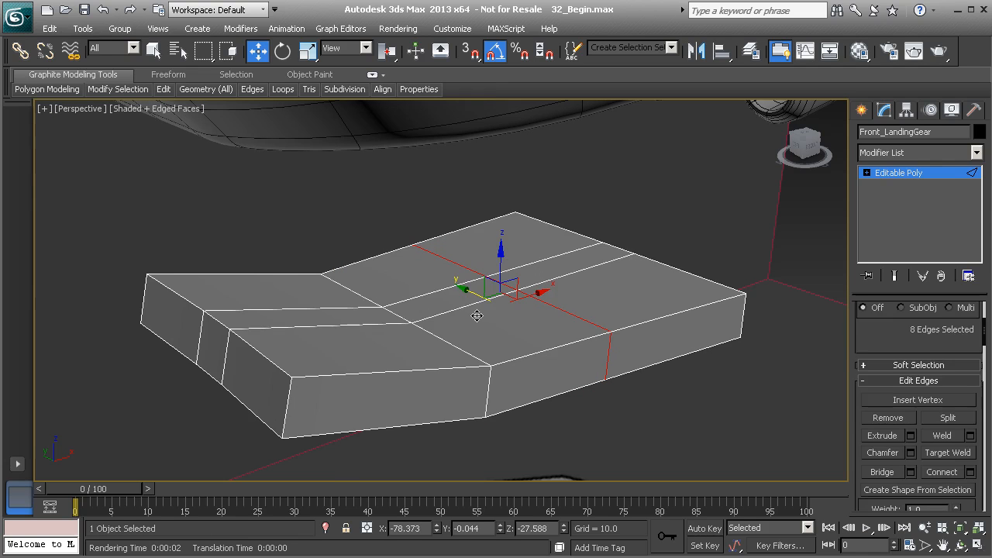
pyautogui.press('4')
pyautogui.click(457, 300)
pyautogui.scroll(-5, 878, 463)
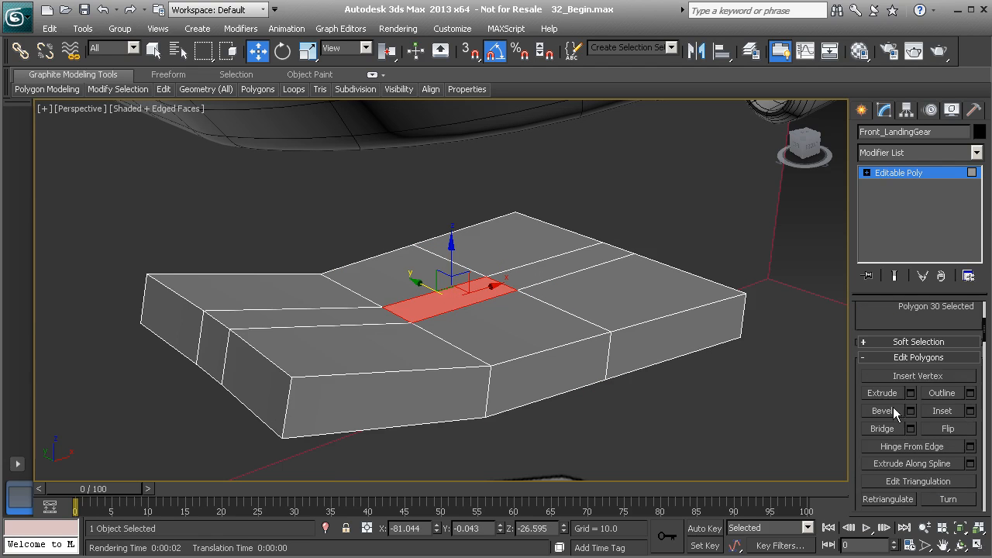
pyautogui.click(912, 396)
pyautogui.moveTo(445, 321); pyautogui.dragTo(413, 323)
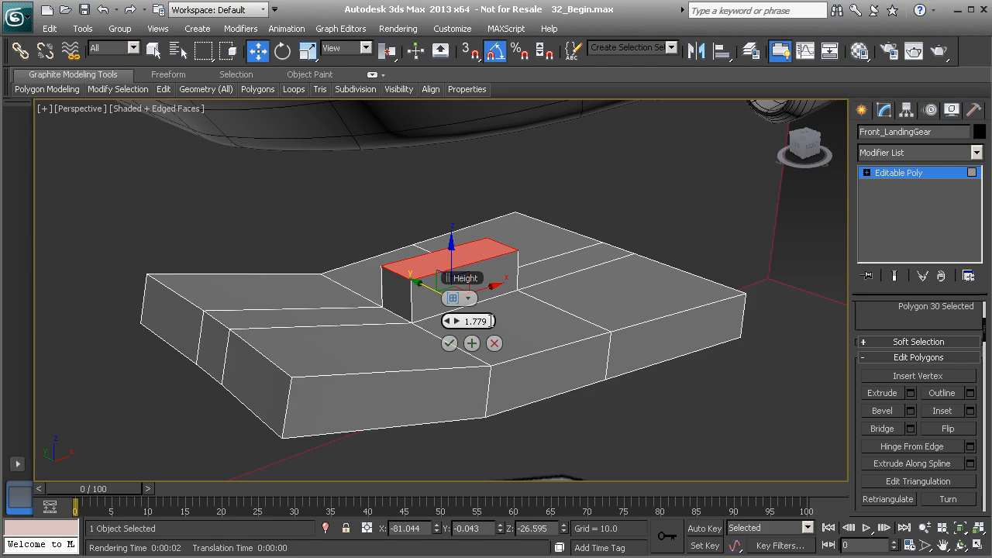
pyautogui.write('5')
pyautogui.press('Return')
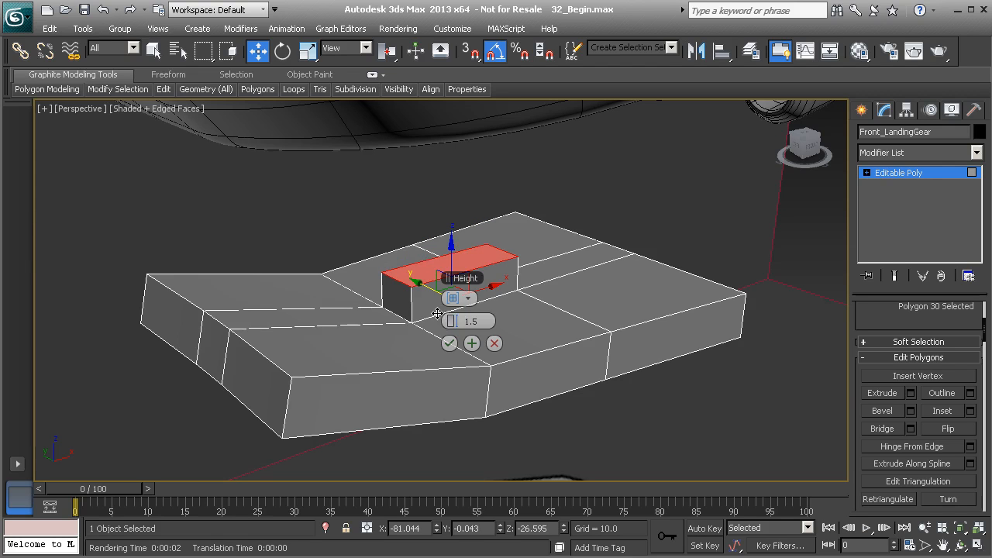
pyautogui.write('2')
pyautogui.press('Return')
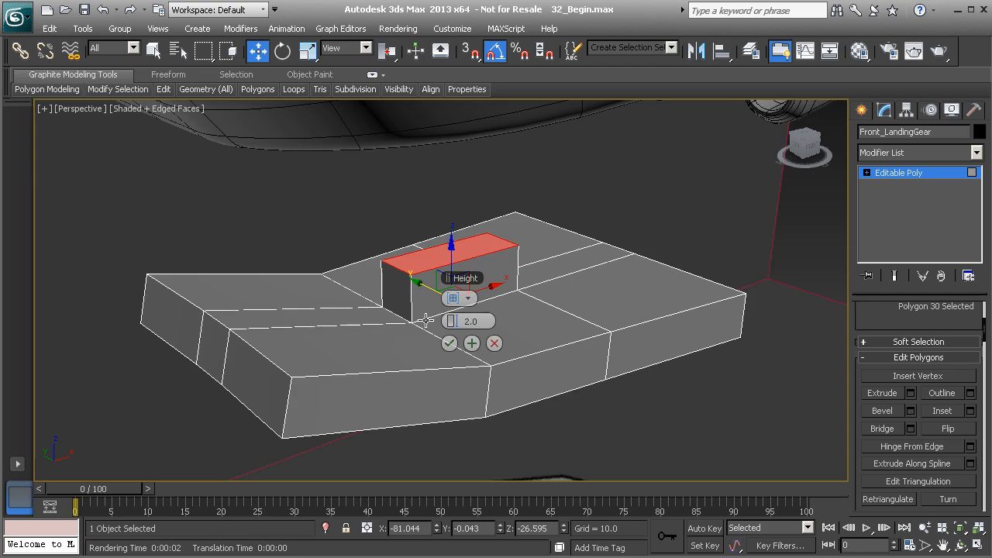
# Step: Extrude the central block's upper face a further 1.25, scale that face to about 57% along X, and leave polygon editing
pyautogui.click(471, 342)
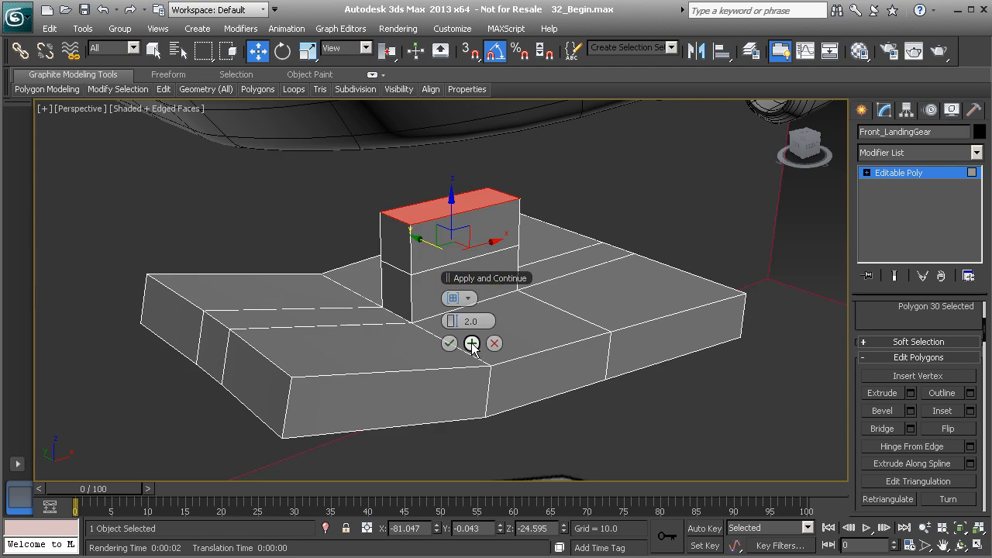
pyautogui.moveTo(449, 321); pyautogui.dragTo(450, 321)
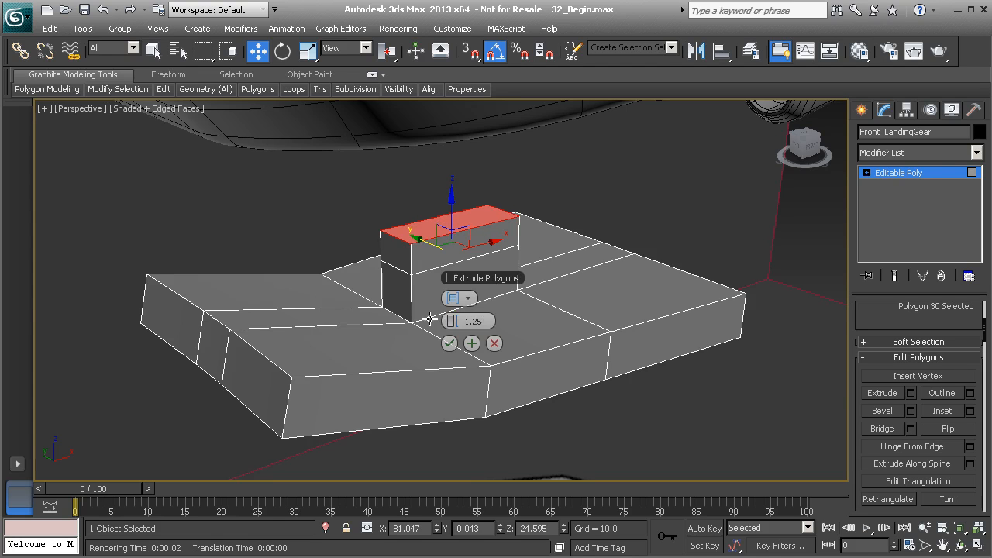
pyautogui.click(448, 343)
pyautogui.click(307, 50)
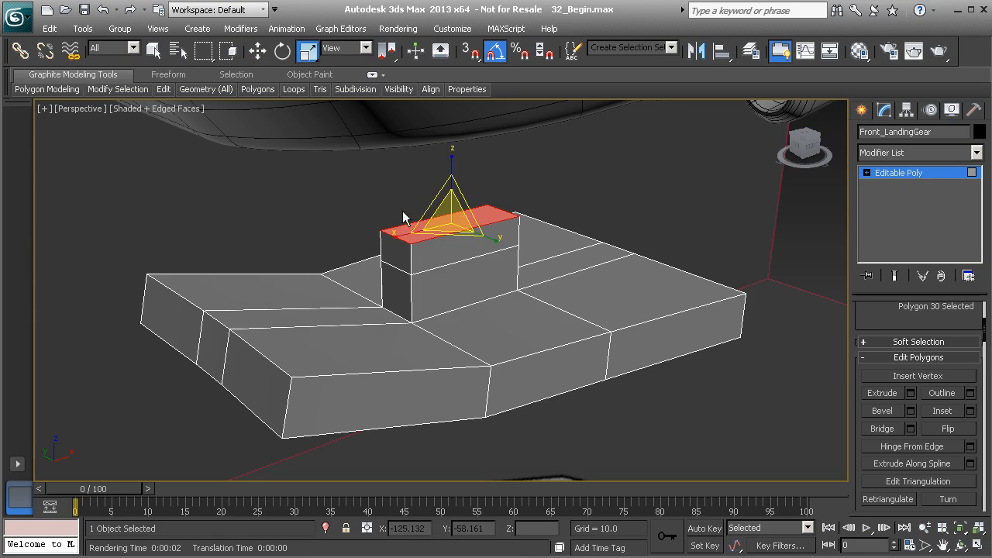
pyautogui.moveTo(400, 237); pyautogui.dragTo(407, 236)
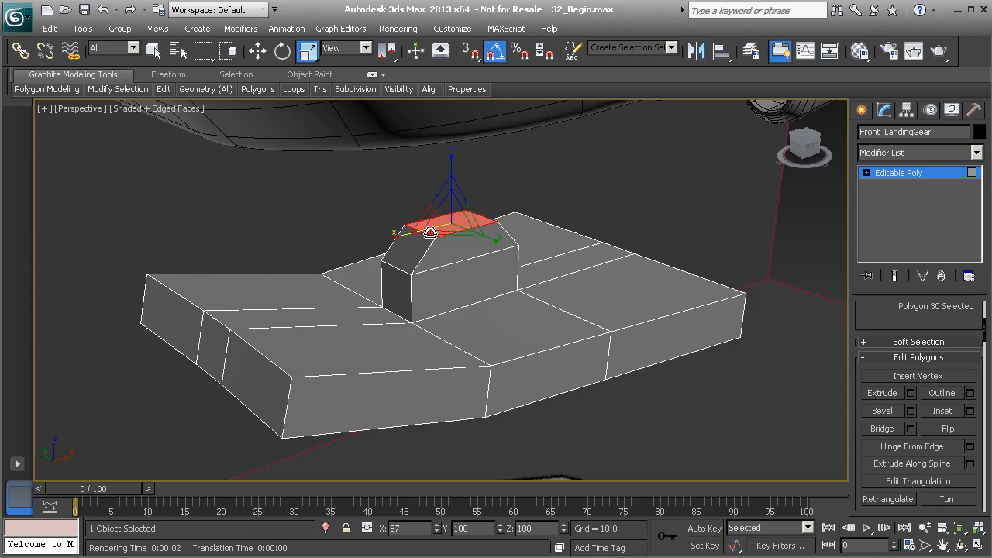
pyautogui.keyDown('alt'); pyautogui.moveTo(436, 231); pyautogui.dragTo(527, 260, button='middle'); pyautogui.keyUp('alt')
pyautogui.click(896, 174)
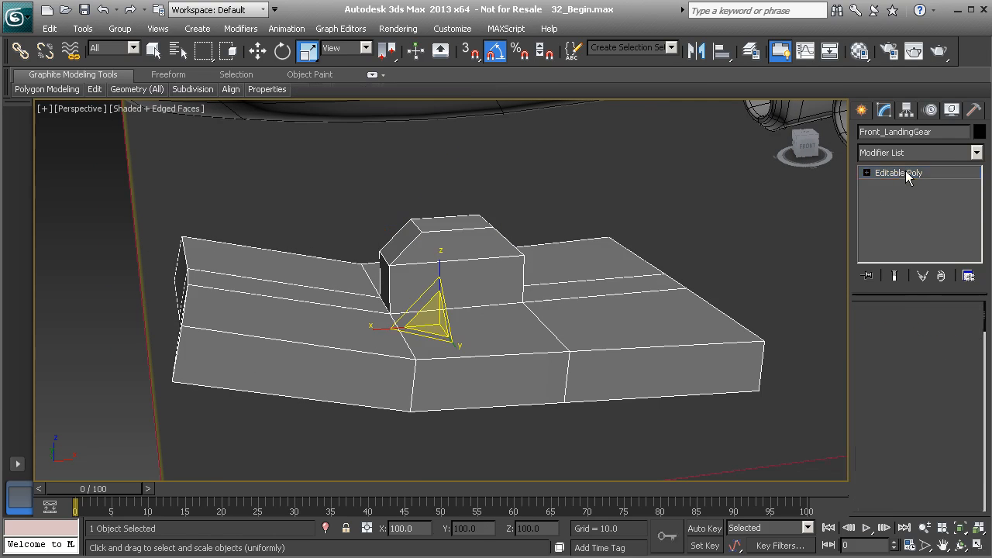
# Step: Add a TurboSmooth modifier to Front_LandingGear with 2 iterations and Isoline Display enabled
pyautogui.click(977, 153)
pyautogui.moveTo(979, 177); pyautogui.dragTo(950, 537)
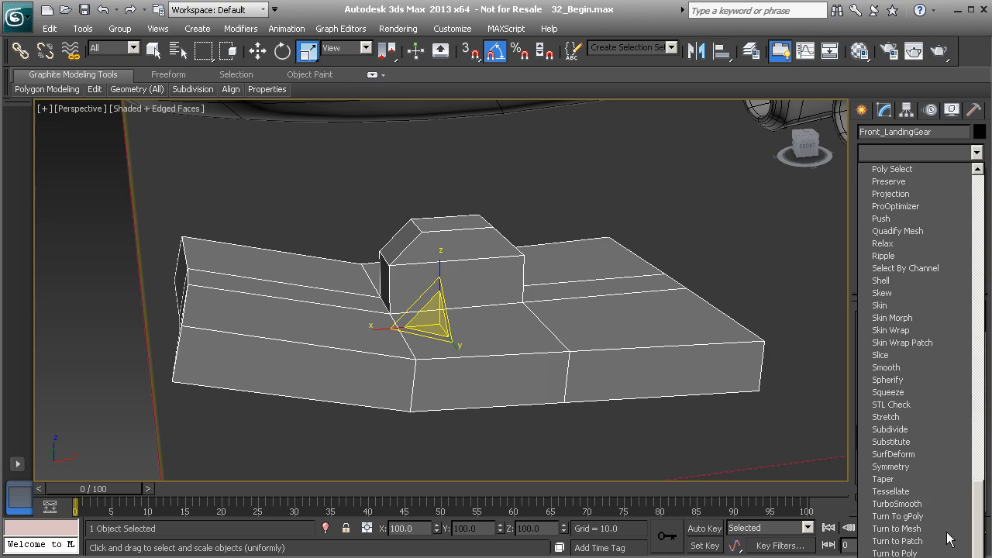
pyautogui.click(884, 503)
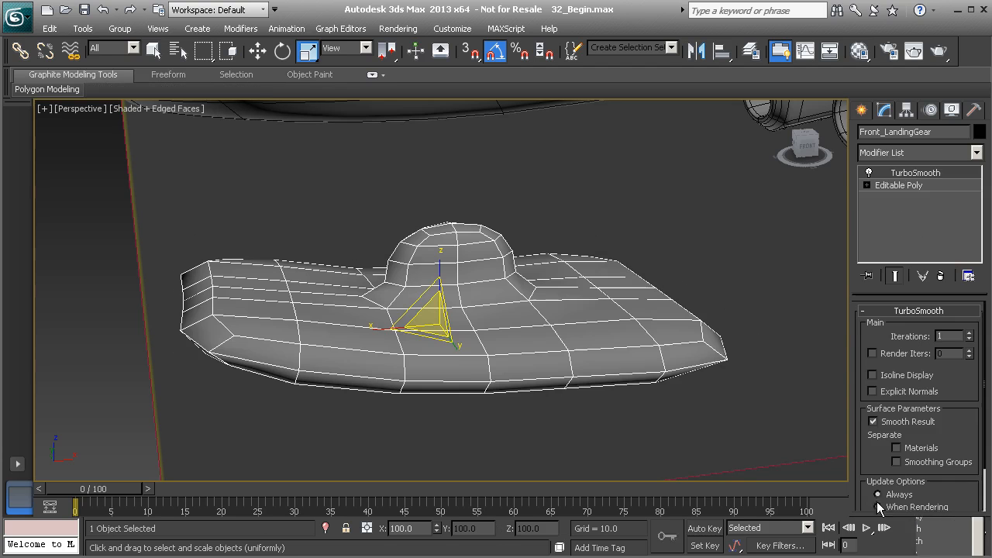
pyautogui.click(969, 331)
pyautogui.click(872, 375)
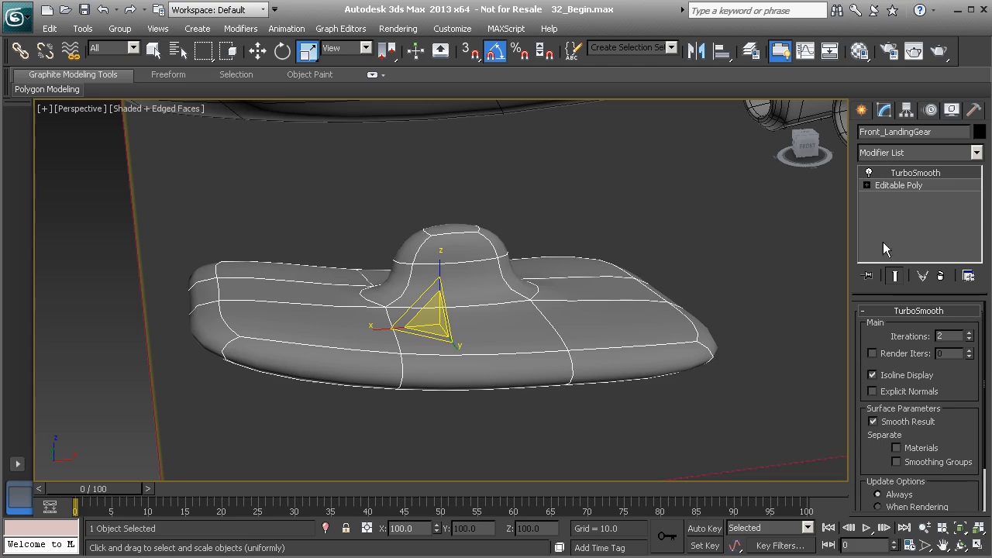
# Step: Return to the Editable Poly level of Front_LandingGear beneath TurboSmooth, with the end result shown
pyautogui.click(898, 186)
pyautogui.click(894, 276)
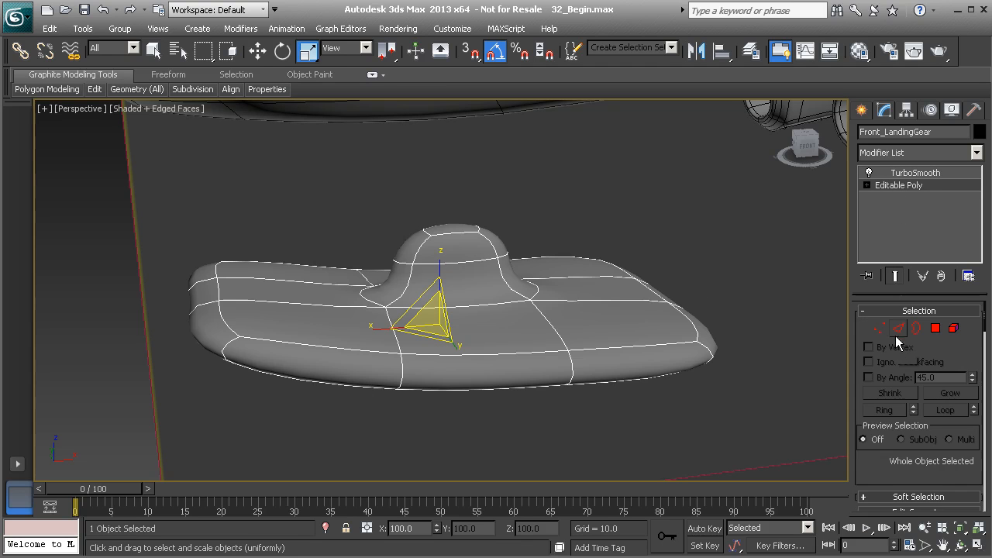
# Step: Insert Swift Loop support edges on Front_LandingGear close to the slab's ends and long sides
pyautogui.click(898, 329)
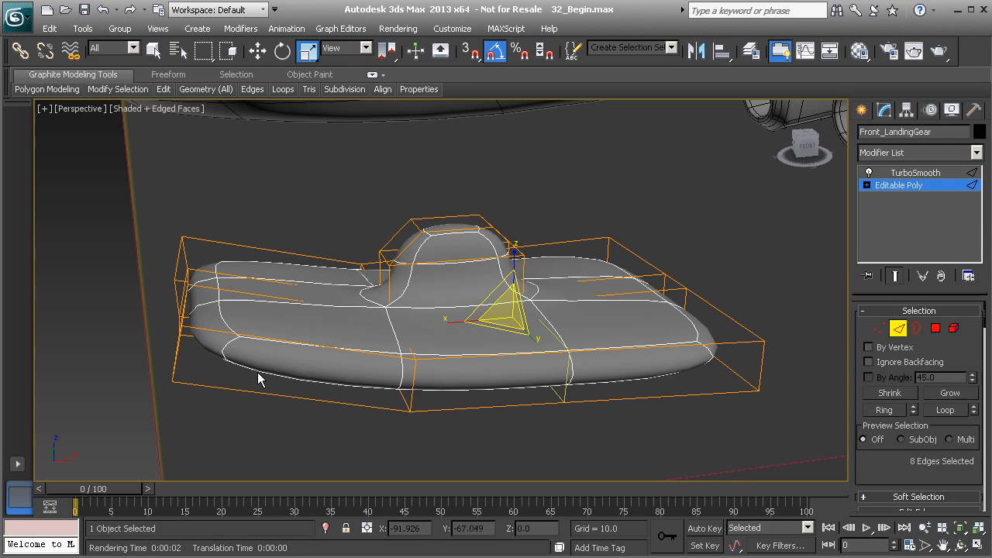
pyautogui.moveTo(164, 89)
pyautogui.click(283, 128)
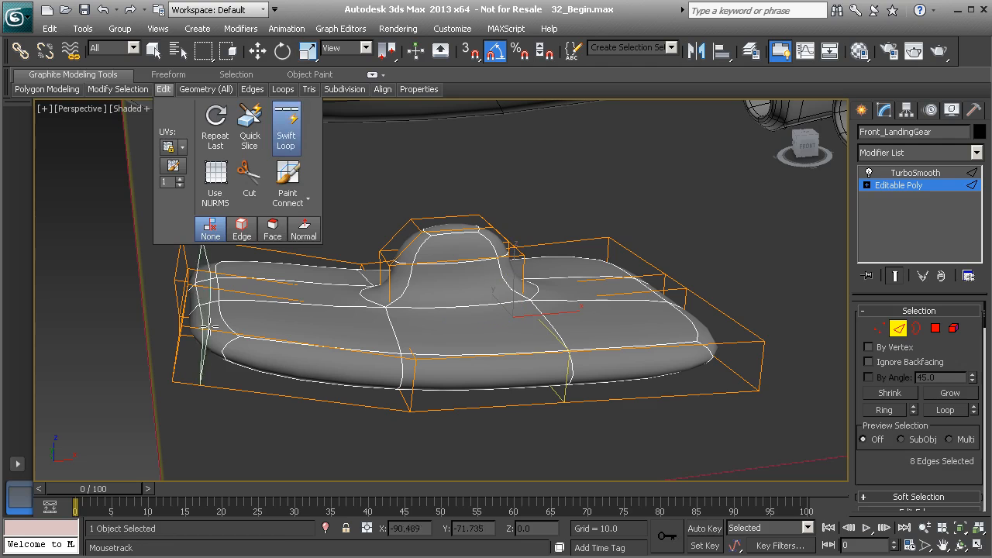
pyautogui.click(192, 324)
pyautogui.keyDown('alt'); pyautogui.moveTo(205, 327); pyautogui.dragTo(317, 337, button='middle'); pyautogui.keyUp('alt')
pyautogui.click(324, 292)
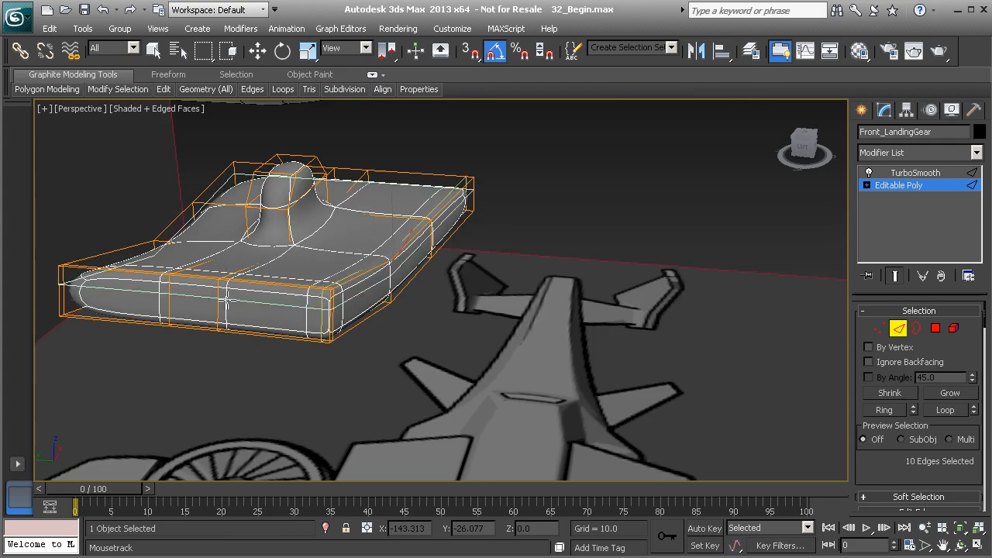
pyautogui.keyDown('alt'); pyautogui.moveTo(226, 310); pyautogui.dragTo(308, 315, button='middle'); pyautogui.keyUp('alt')
pyautogui.keyDown('alt'); pyautogui.moveTo(182, 331); pyautogui.dragTo(337, 338, button='middle'); pyautogui.keyUp('alt')
pyautogui.click(217, 345)
pyautogui.keyDown('alt'); pyautogui.moveTo(208, 341); pyautogui.dragTo(473, 368, button='middle'); pyautogui.keyUp('alt')
pyautogui.scroll(3, 259, 305)
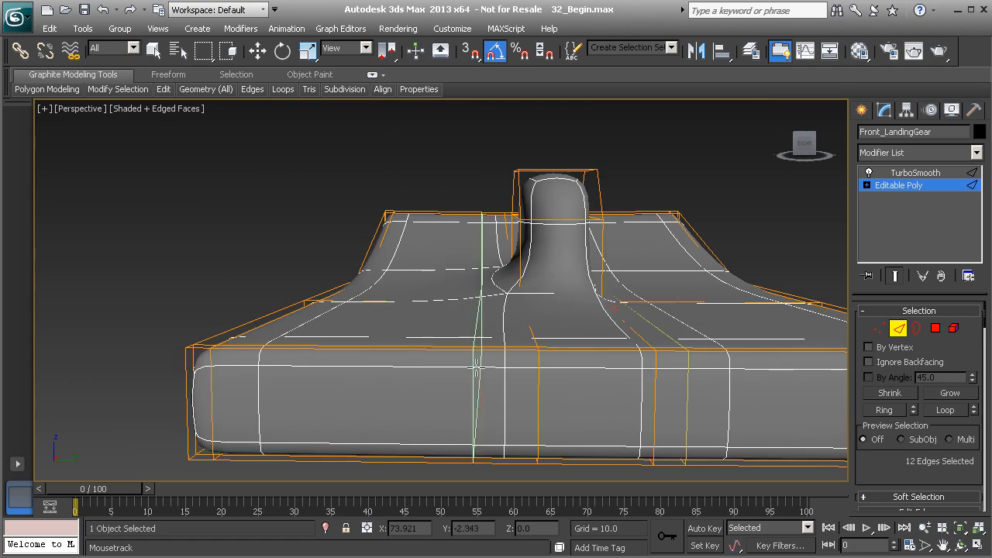
# Step: Add support loops lengthwise beside the central strut and one around the strut's base
pyautogui.click(533, 351)
pyautogui.click(522, 291)
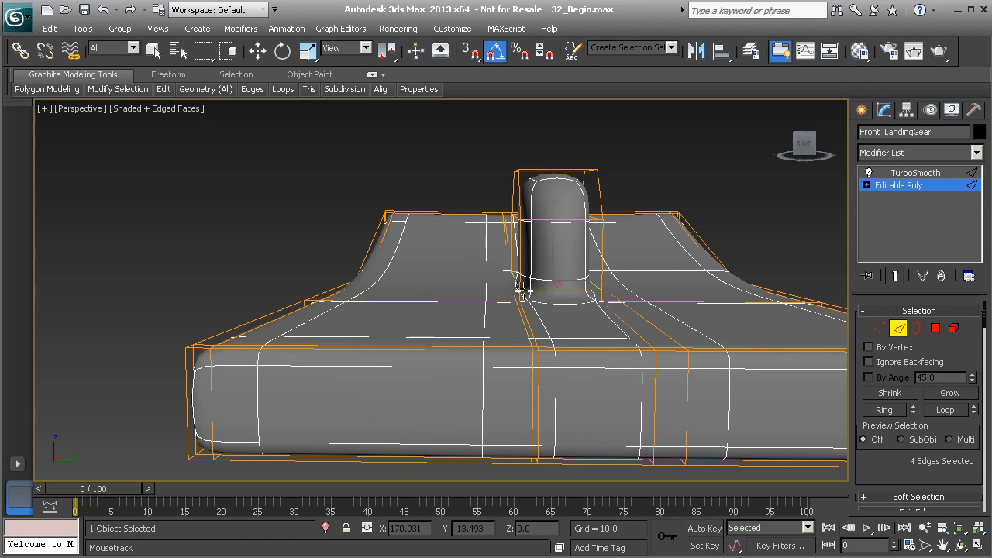
pyautogui.click(629, 344)
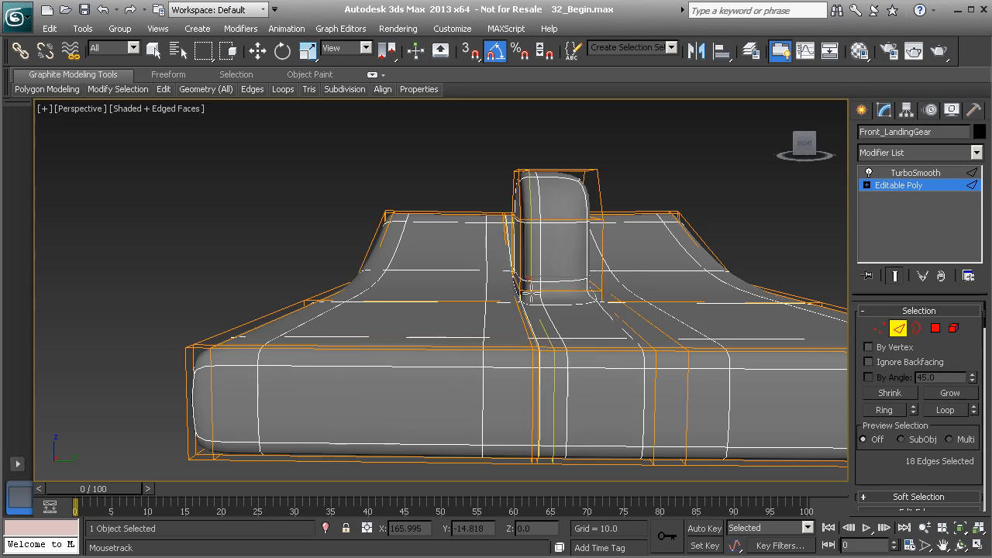
# Step: Examine the smoothed front landing gear and its new support loops from several angles
pyautogui.keyDown('alt'); pyautogui.moveTo(629, 344); pyautogui.dragTo(403, 341, button='middle'); pyautogui.keyUp('alt')
pyautogui.scroll(-5, 392, 335)
pyautogui.moveTo(403, 341); pyautogui.dragTo(450, 346, button='middle')
pyautogui.scroll(3, 401, 326)
pyautogui.keyDown('alt'); pyautogui.moveTo(395, 325); pyautogui.dragTo(366, 300, button='middle'); pyautogui.keyUp('alt')
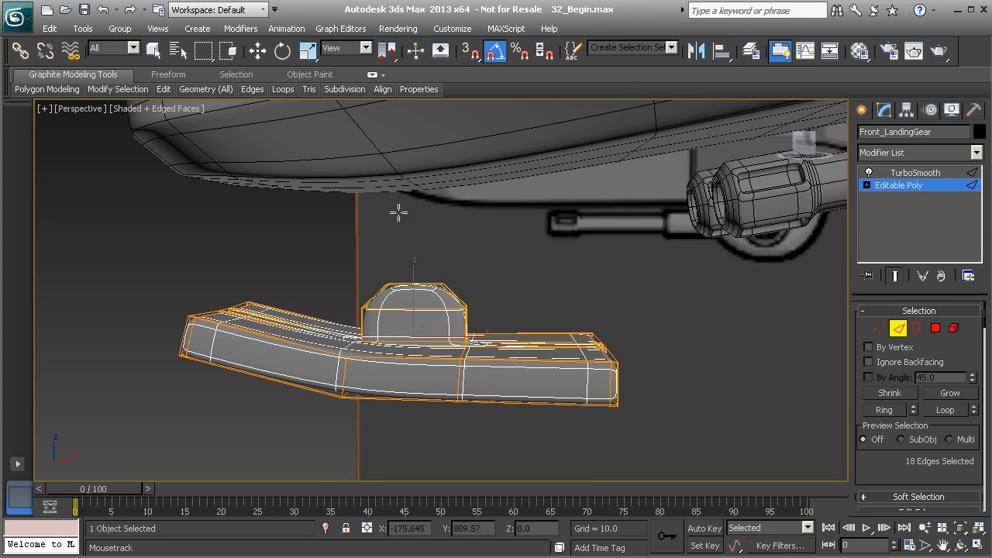
pyautogui.keyDown('alt'); pyautogui.moveTo(414, 275); pyautogui.dragTo(400, 338, button='middle'); pyautogui.keyUp('alt')
pyautogui.scroll(-5, 333, 298)
pyautogui.scroll(5, 388, 338)
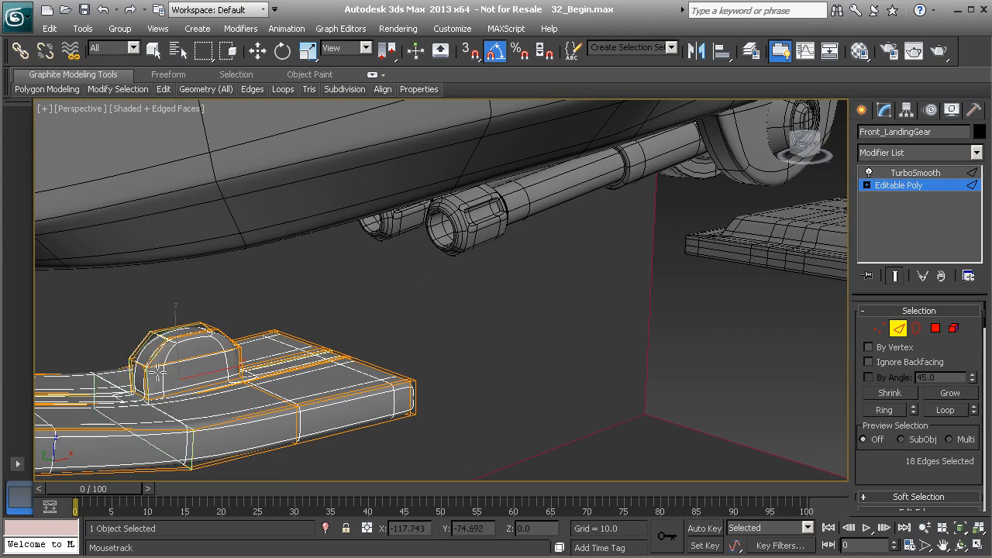
# Step: Try to recess the six large polygons on the slab's underside by extruding them with a height of -0.963
pyautogui.keyDown('alt'); pyautogui.moveTo(327, 410); pyautogui.dragTo(413, 346, button='middle'); pyautogui.keyUp('alt')
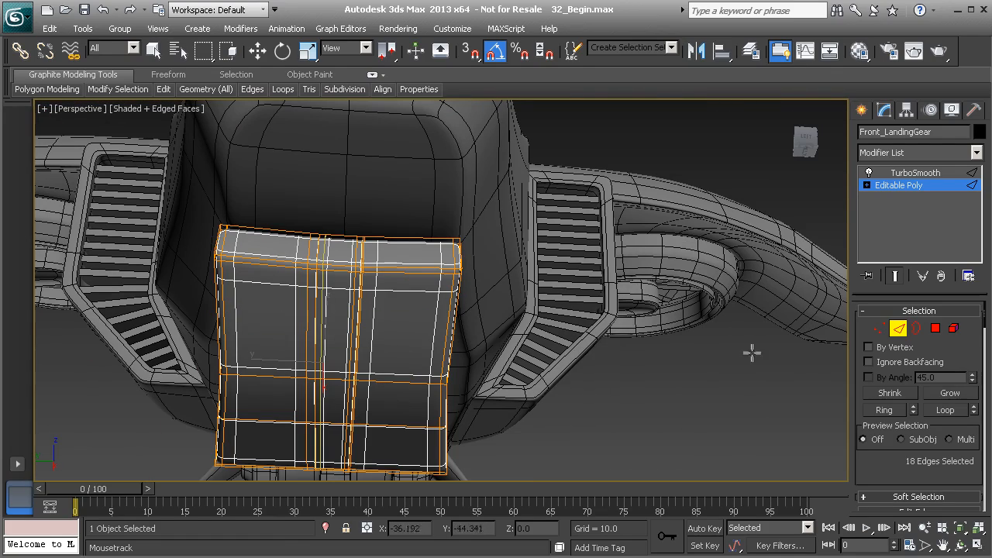
pyautogui.click(935, 329)
pyautogui.press('w')
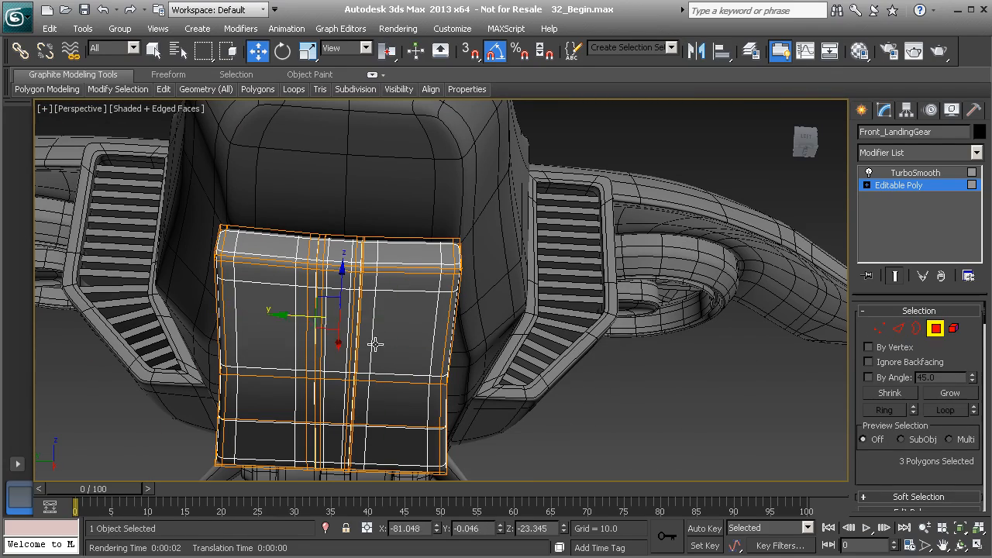
pyautogui.click(380, 345)
pyautogui.keyDown('ctrl'); pyautogui.click(275, 396); pyautogui.keyUp('ctrl')
pyautogui.keyDown('ctrl'); pyautogui.click(265, 431); pyautogui.keyUp('ctrl')
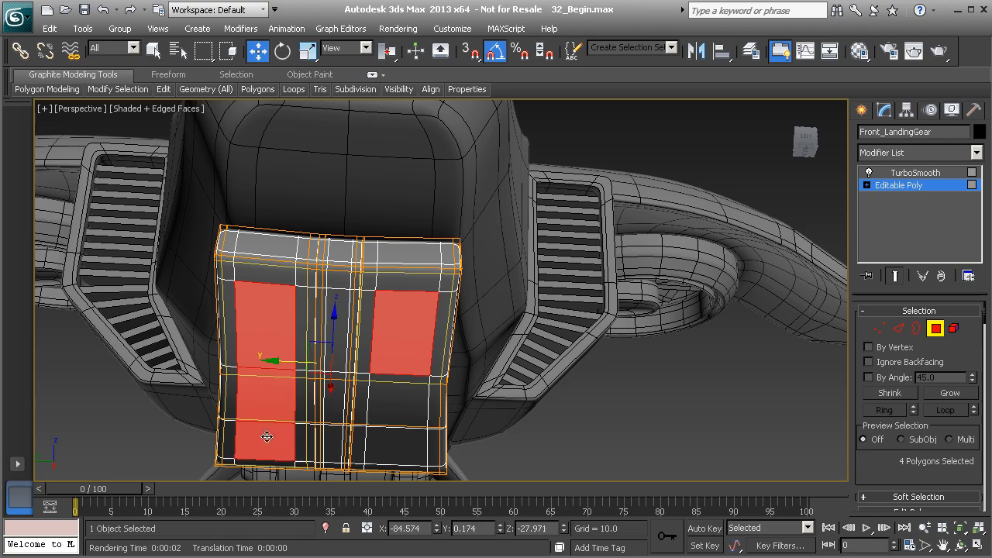
pyautogui.keyDown('ctrl'); pyautogui.click(381, 447); pyautogui.keyUp('ctrl')
pyautogui.keyDown('ctrl'); pyautogui.click(392, 381); pyautogui.keyUp('ctrl')
pyautogui.keyDown('alt'); pyautogui.moveTo(393, 380); pyautogui.dragTo(531, 422, button='middle'); pyautogui.keyUp('alt')
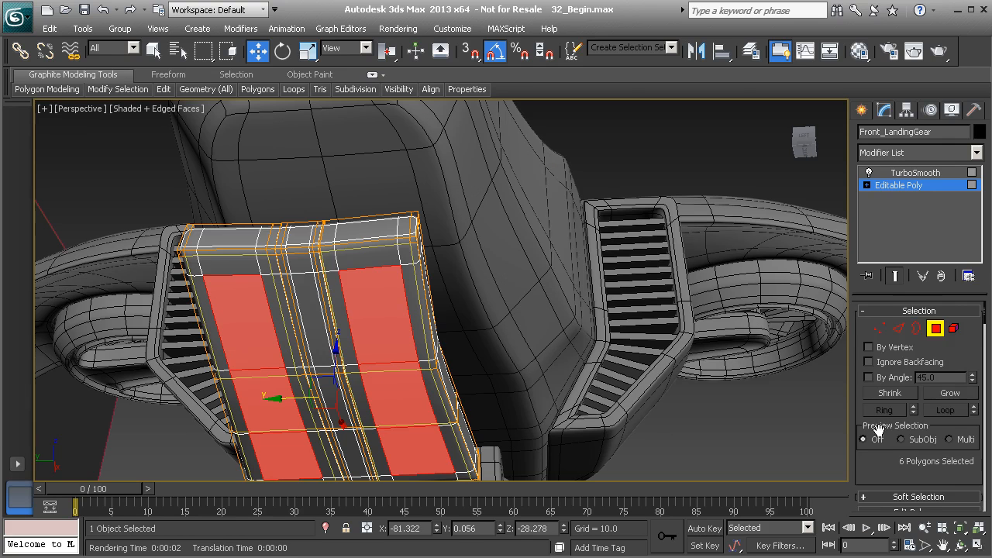
pyautogui.scroll(-4, 883, 458)
pyautogui.click(911, 458)
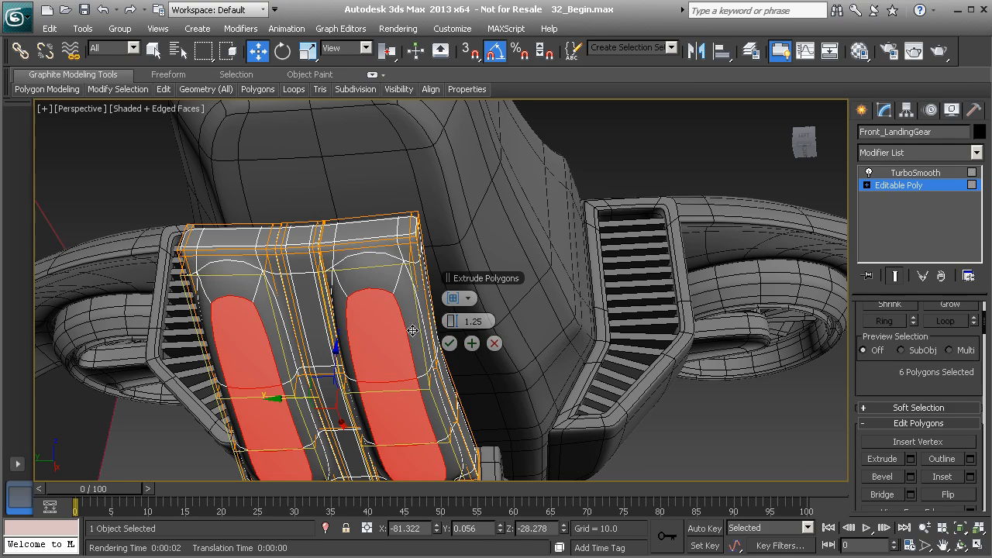
pyautogui.moveTo(450, 322); pyautogui.dragTo(423, 321)
pyautogui.keyDown('alt'); pyautogui.moveTo(346, 332); pyautogui.dragTo(428, 351, button='middle'); pyautogui.keyUp('alt')
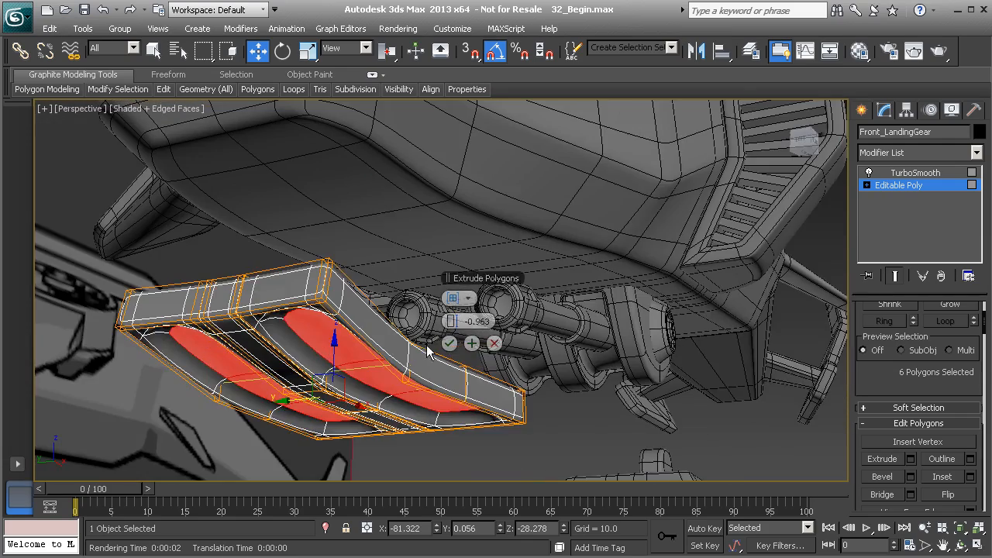
pyautogui.click(494, 344)
pyautogui.scroll(5, 461, 419)
pyautogui.click(487, 404)
# Step: Leave polygon editing on Front_LandingGear, deselect the object and view both landing gears beneath the ship
pyautogui.scroll(-5, 487, 403)
pyautogui.keyDown('alt'); pyautogui.moveTo(475, 355); pyautogui.dragTo(403, 393, button='middle'); pyautogui.keyUp('alt')
pyautogui.keyDown('alt'); pyautogui.moveTo(434, 362); pyautogui.dragTo(464, 363, button='middle'); pyautogui.keyUp('alt')
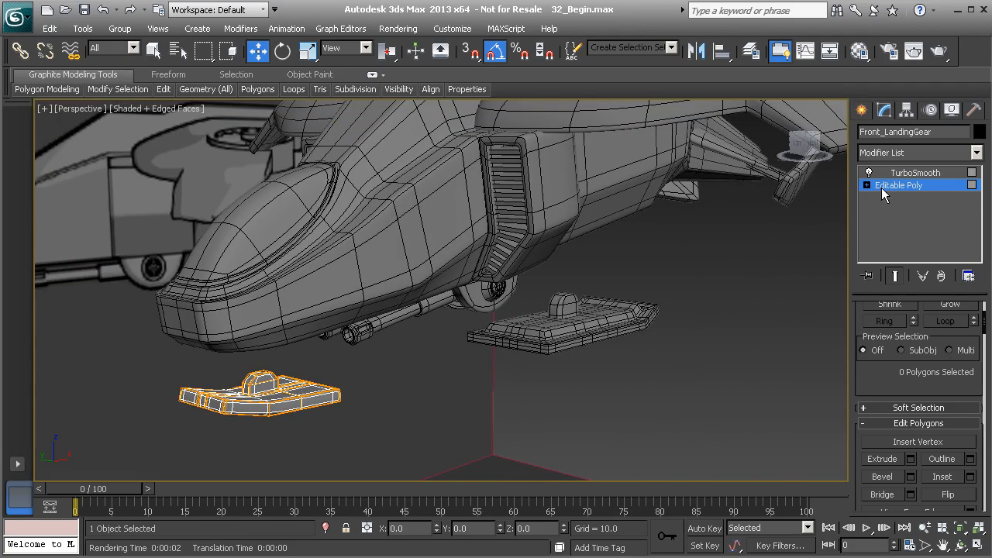
pyautogui.click(741, 329)
pyautogui.keyDown('alt'); pyautogui.moveTo(655, 369); pyautogui.dragTo(613, 376, button='middle'); pyautogui.keyUp('alt')
pyautogui.keyDown('alt'); pyautogui.moveTo(638, 326); pyautogui.dragTo(551, 329, button='middle'); pyautogui.keyUp('alt')
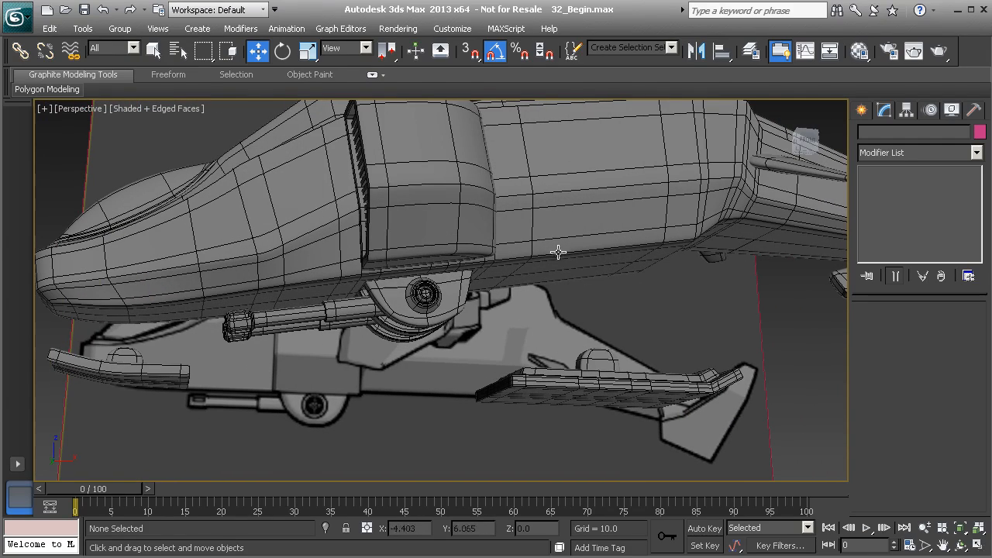